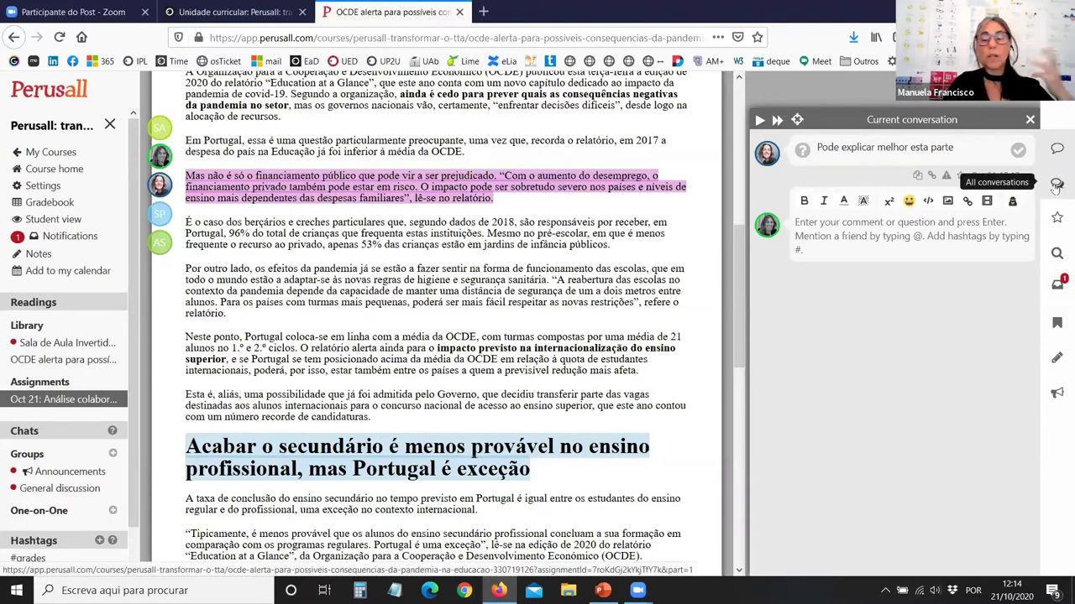
# List all conversations on the reading, open the "menos de 30 anos?" conversation, and review its passage and the article.
pyautogui.click(1056, 185)
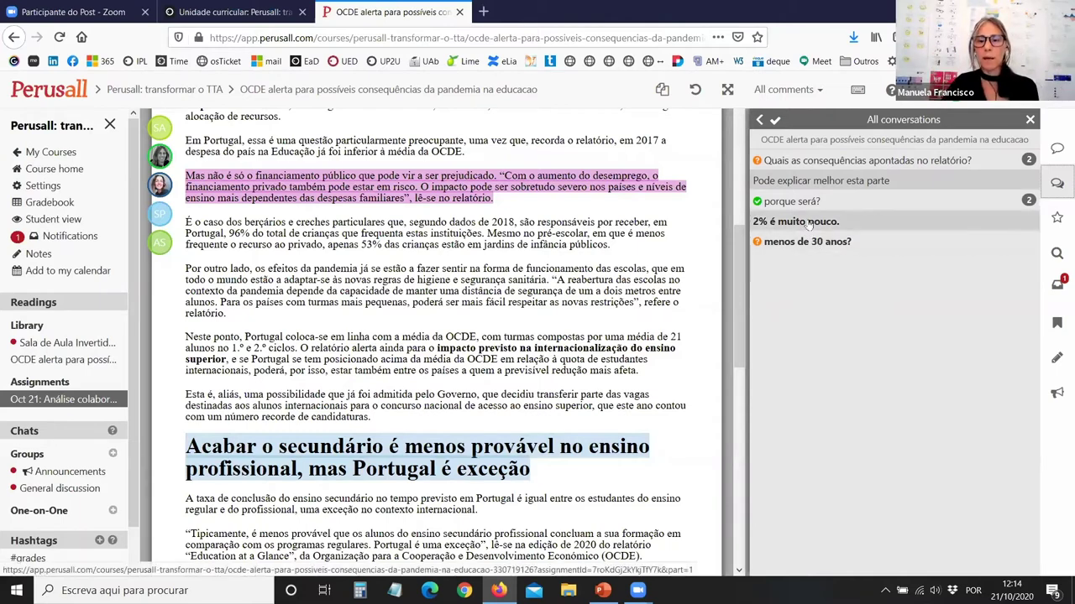
pyautogui.click(804, 243)
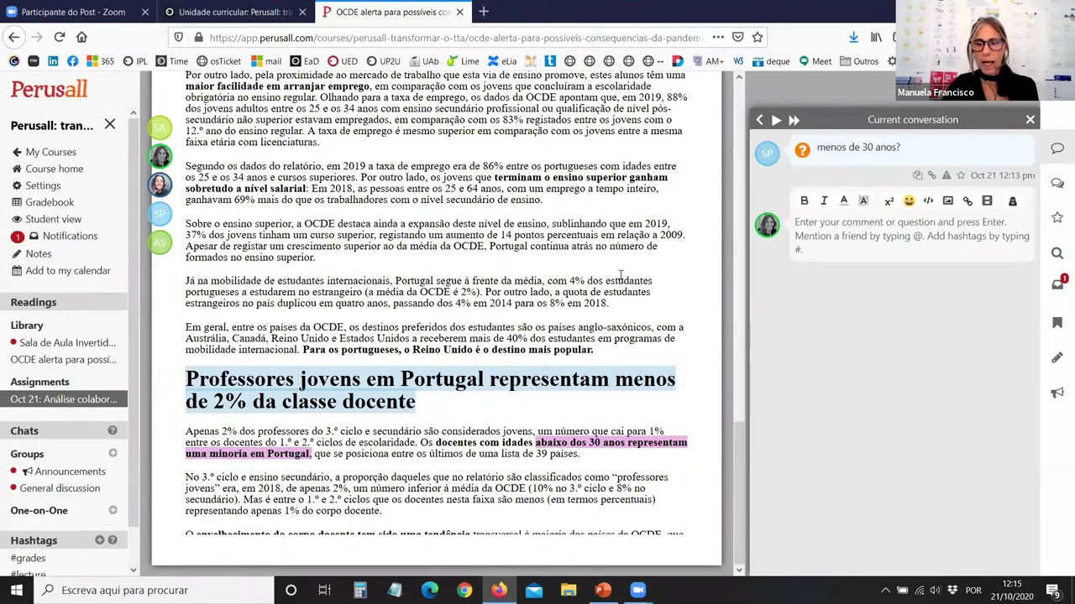
pyautogui.scroll(5, 620, 277)
pyautogui.scroll(10, 620, 277)
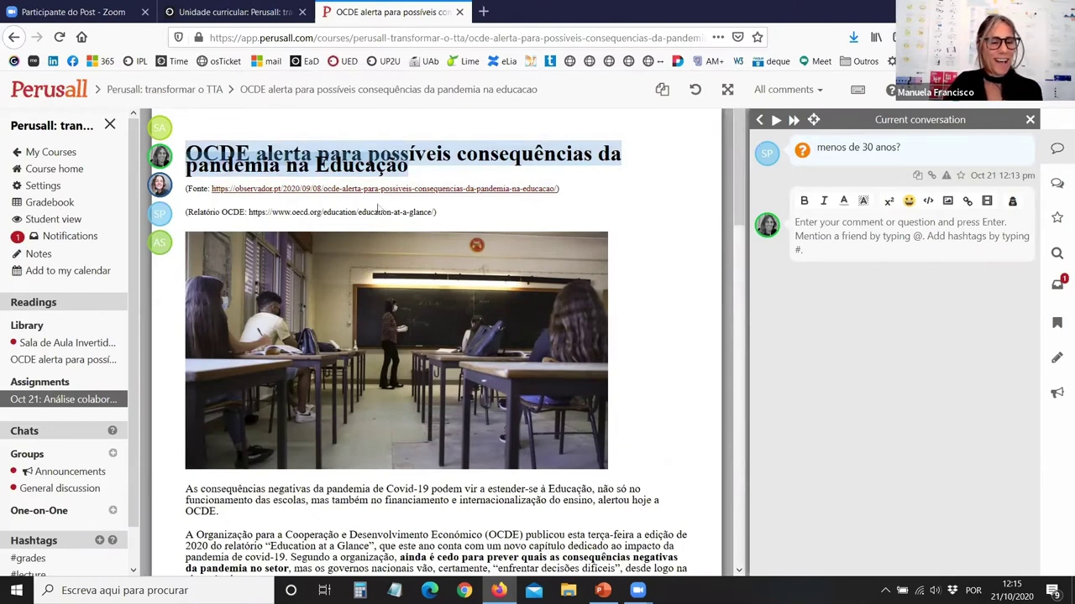
# Return to the course home and review the Análise colaborativa de texto assignment's overall progress and its full comment list.
pyautogui.click(211, 89)
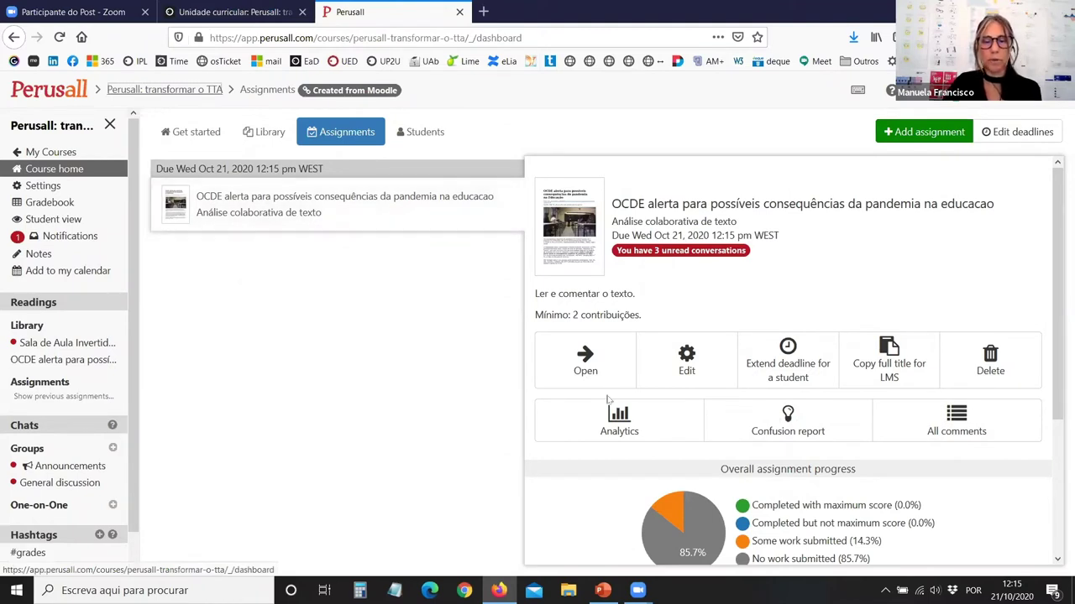
pyautogui.scroll(-3, 702, 422)
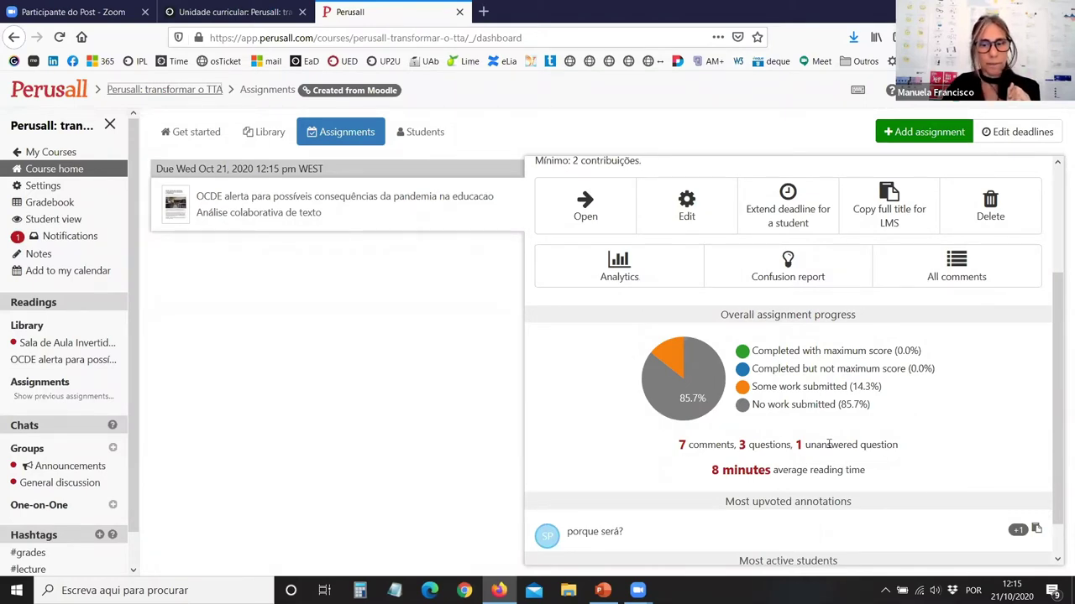
pyautogui.click(962, 267)
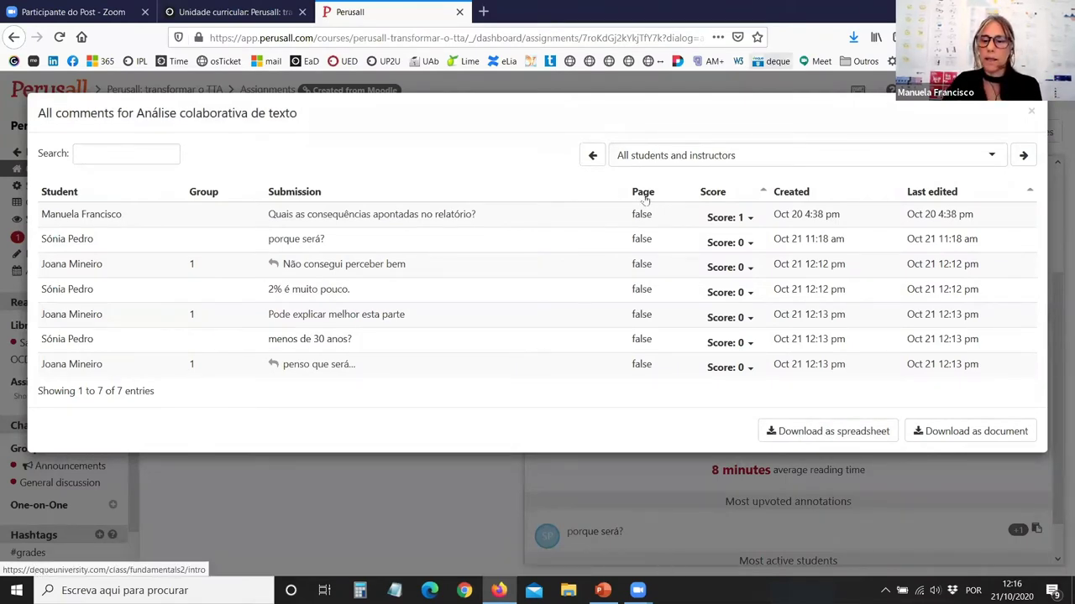
pyautogui.click(1029, 117)
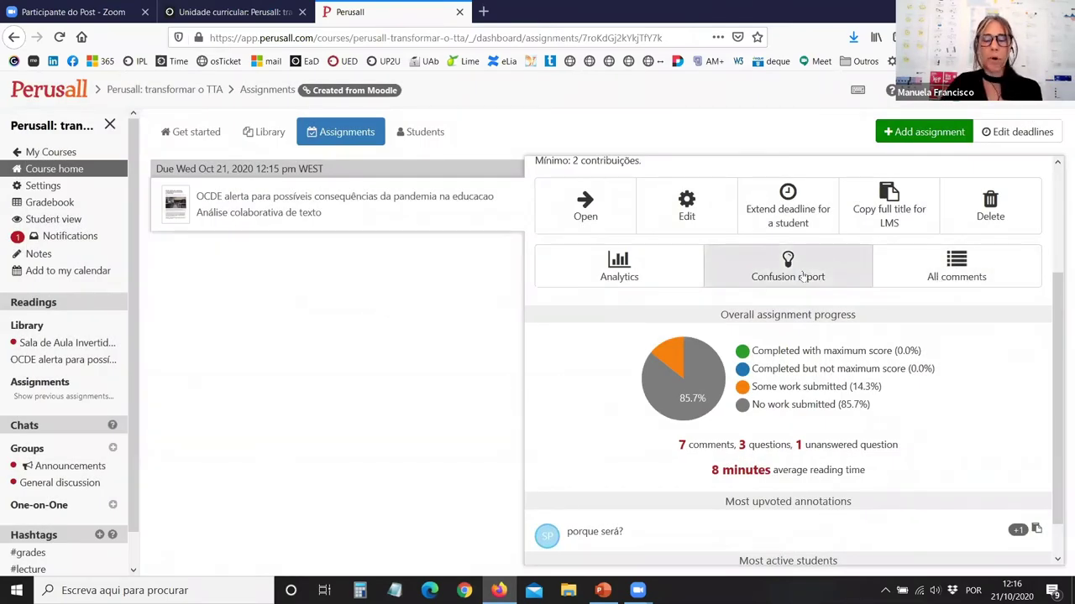
# View the assignment's grade distribution analytics and its confusion report, closing each one after viewing.
pyautogui.click(619, 272)
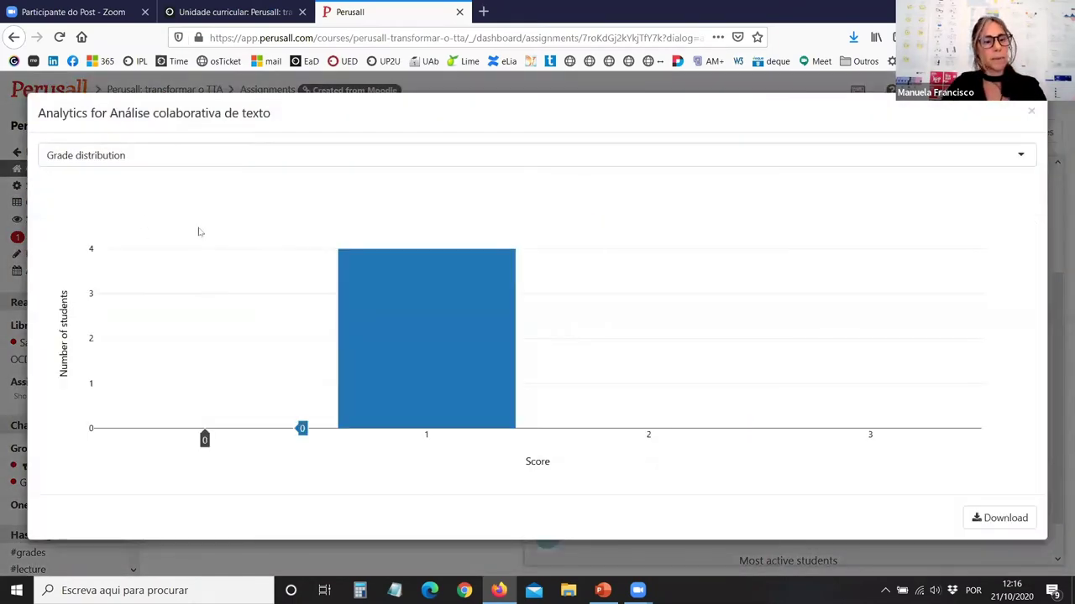
pyautogui.moveTo(431, 350)
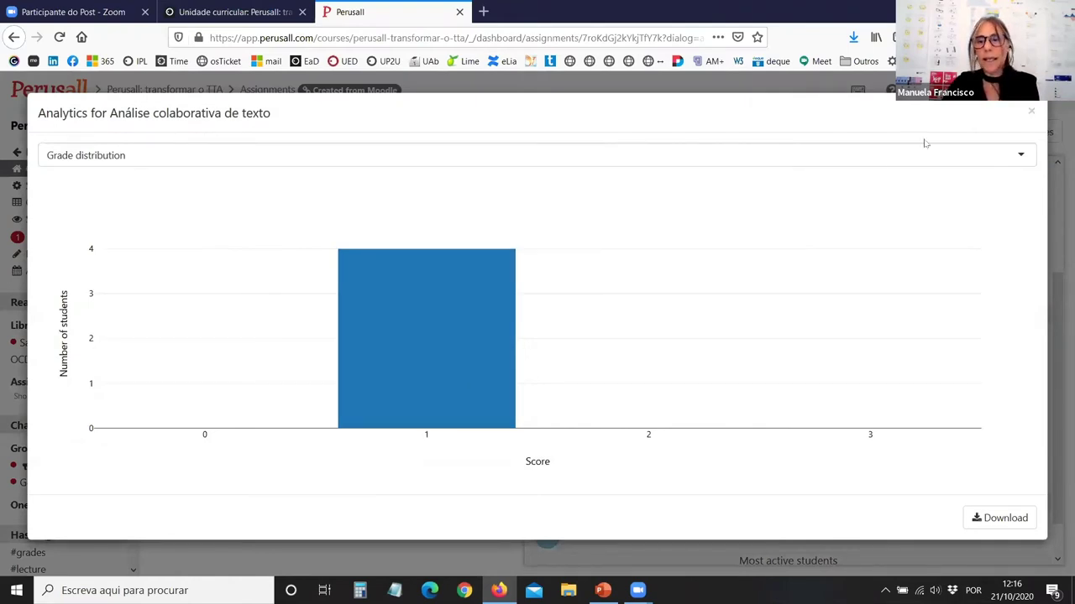
pyautogui.click(1031, 111)
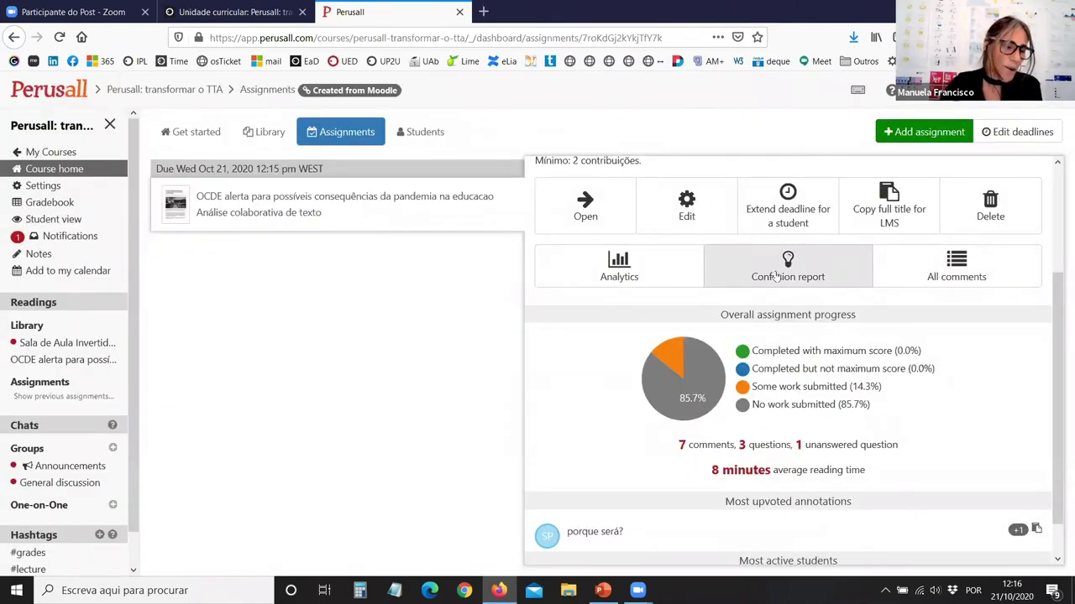
pyautogui.click(775, 275)
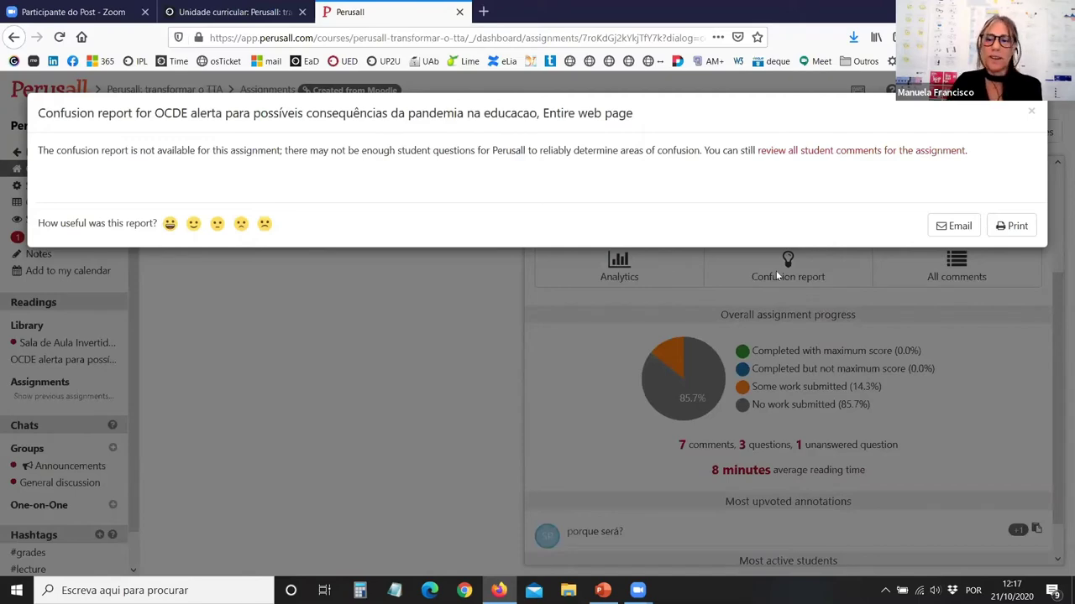
pyautogui.click(1034, 114)
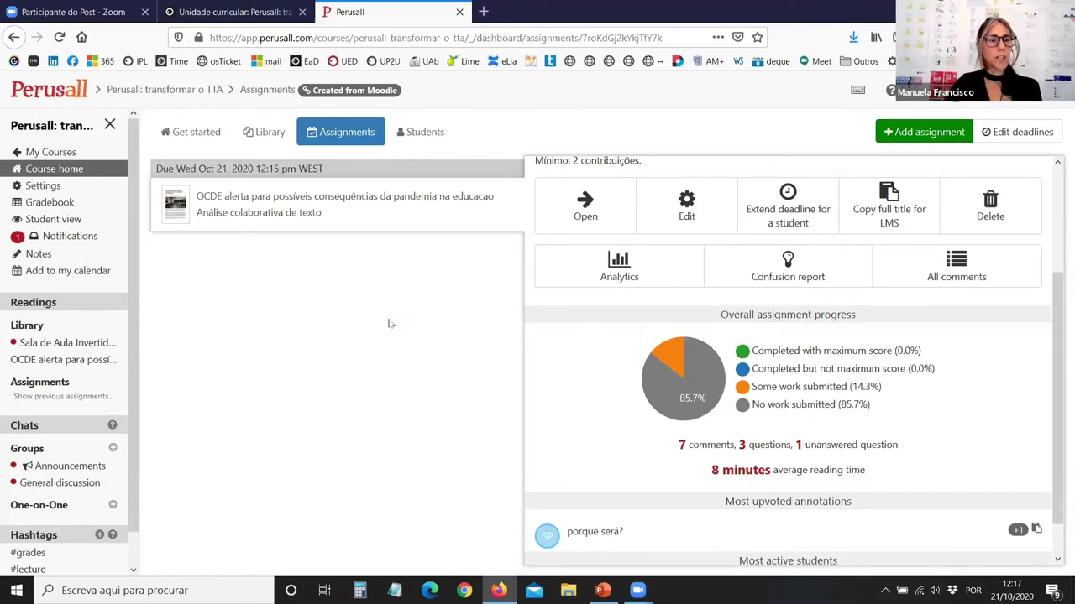
# In the course gradebook, override the first-listed student's Análise colaborativa de texto score with 3.
pyautogui.click(52, 207)
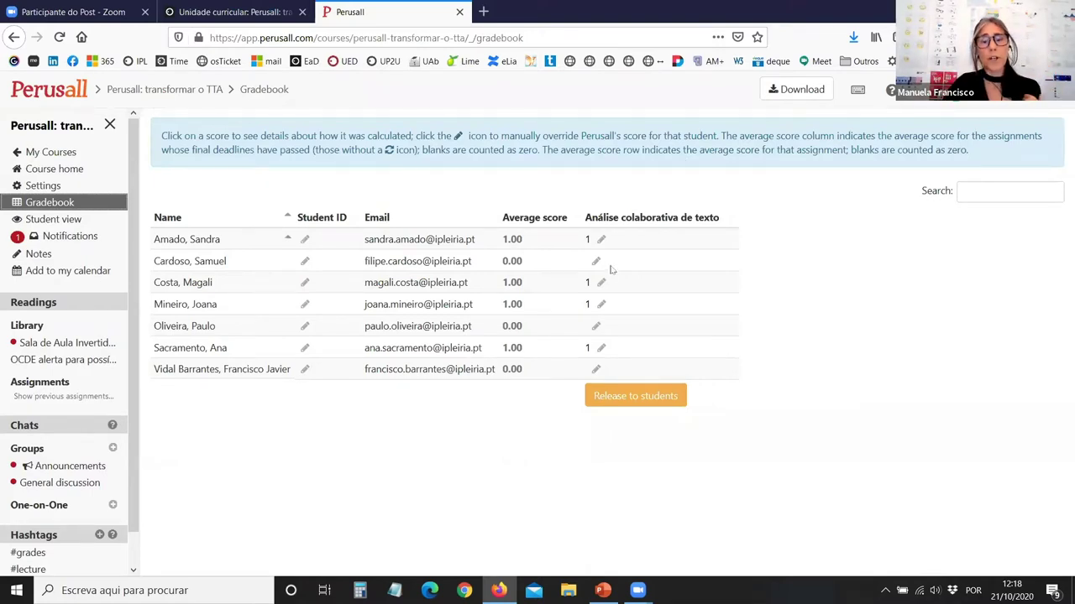
pyautogui.click(601, 238)
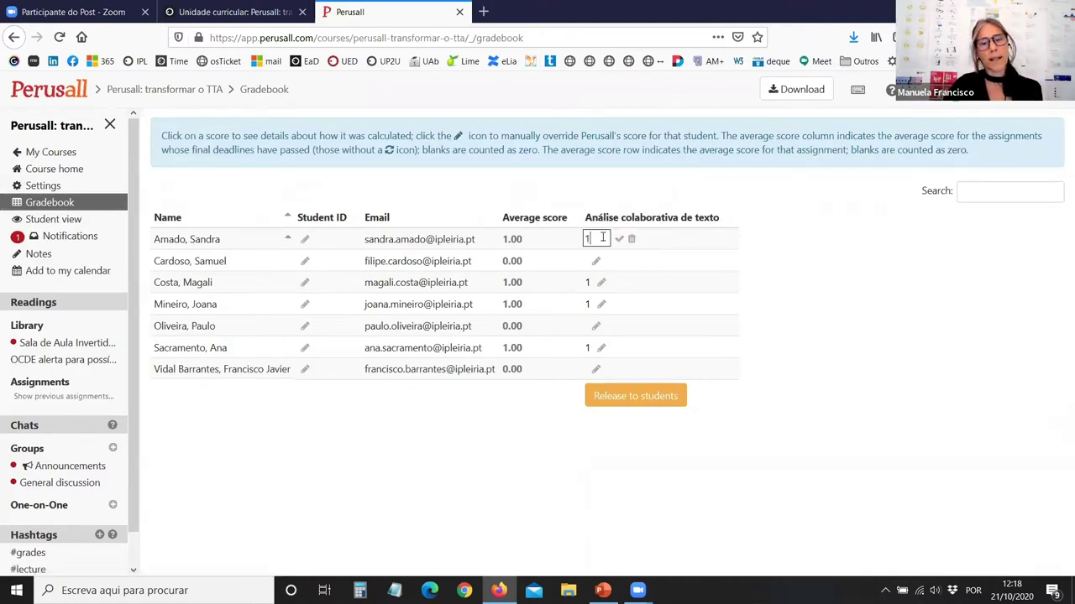
pyautogui.press('BackSpace')
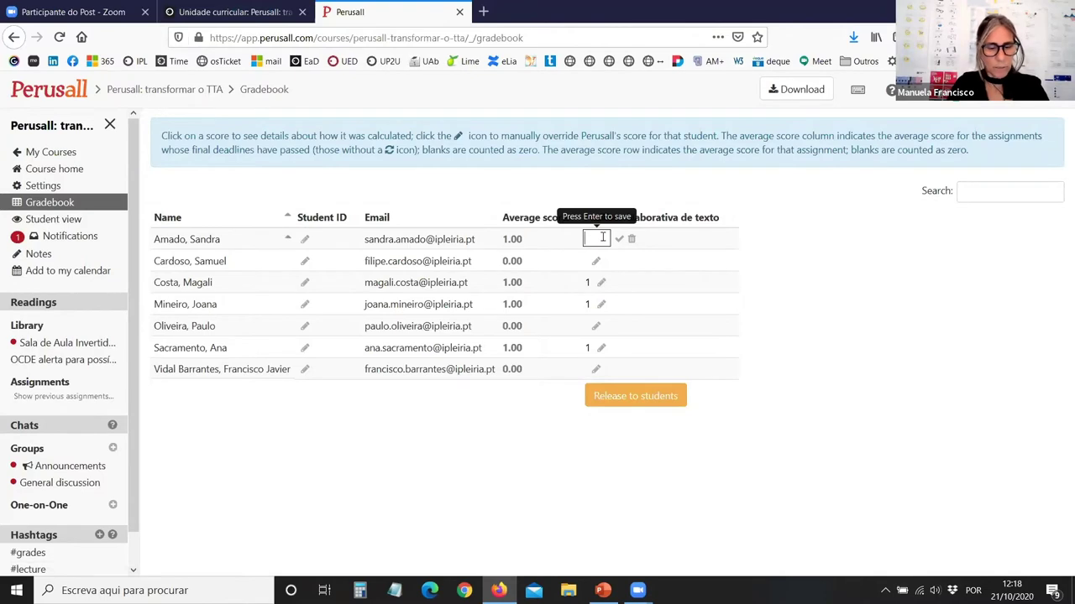
pyautogui.write('3')
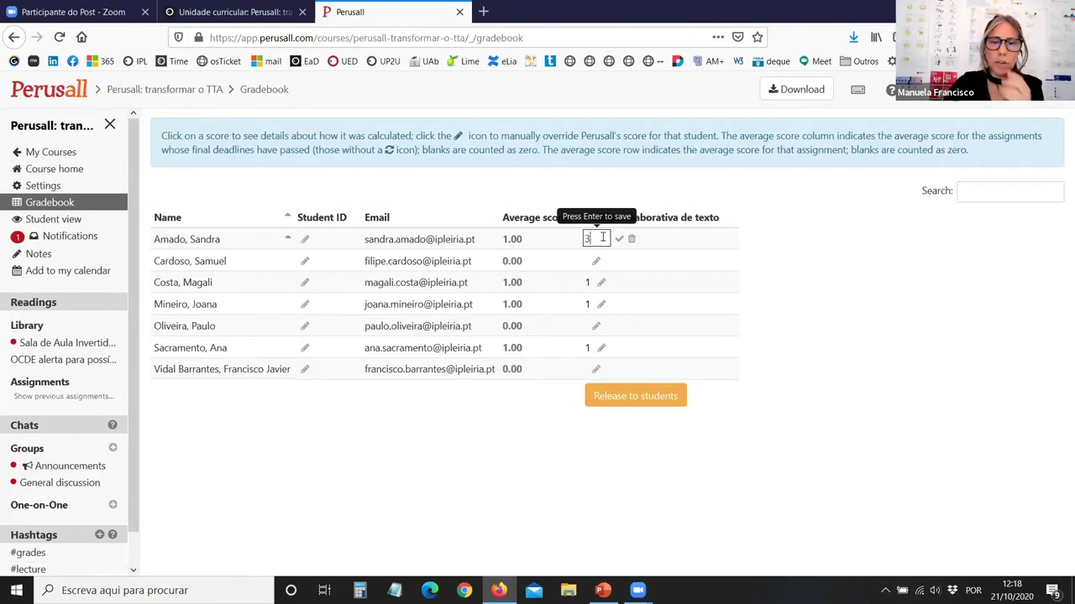
pyautogui.press('Return')
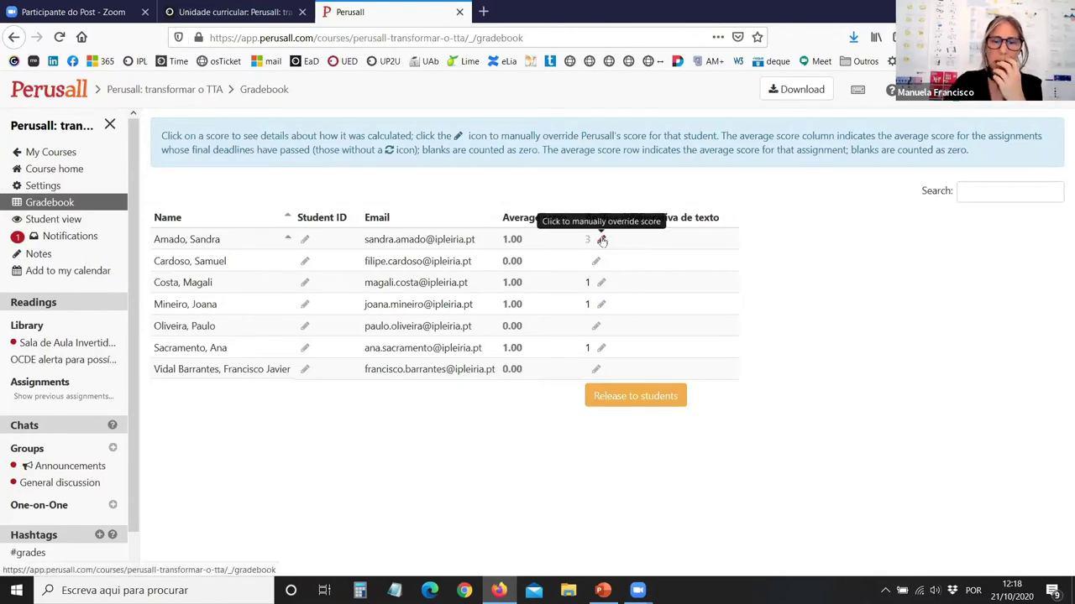
# Override the third-listed student's Análise colaborativa de texto score with 2.
pyautogui.click(601, 282)
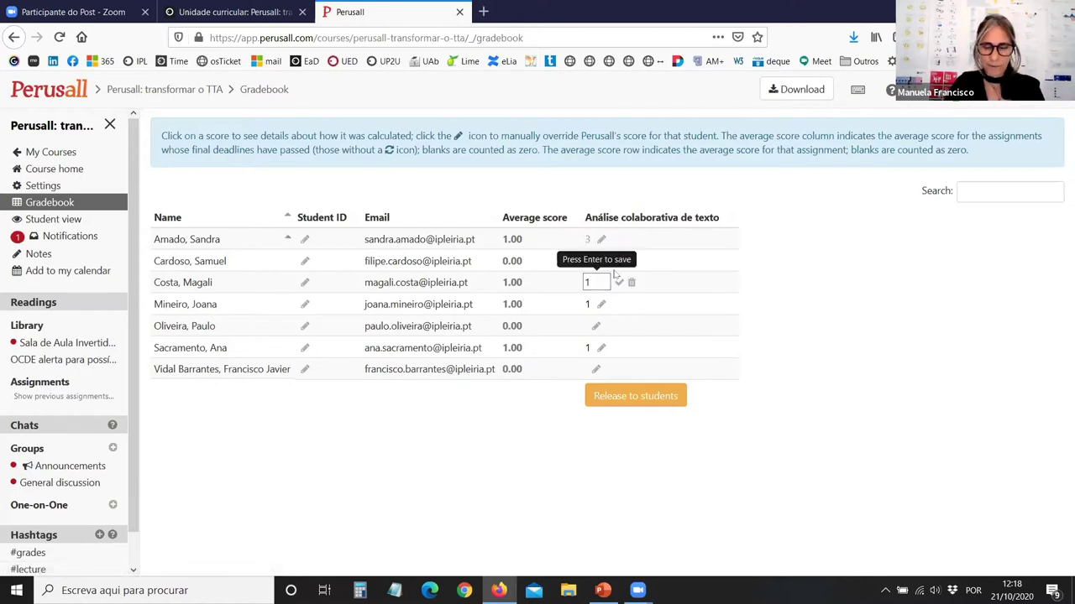
pyautogui.press('BackSpace')
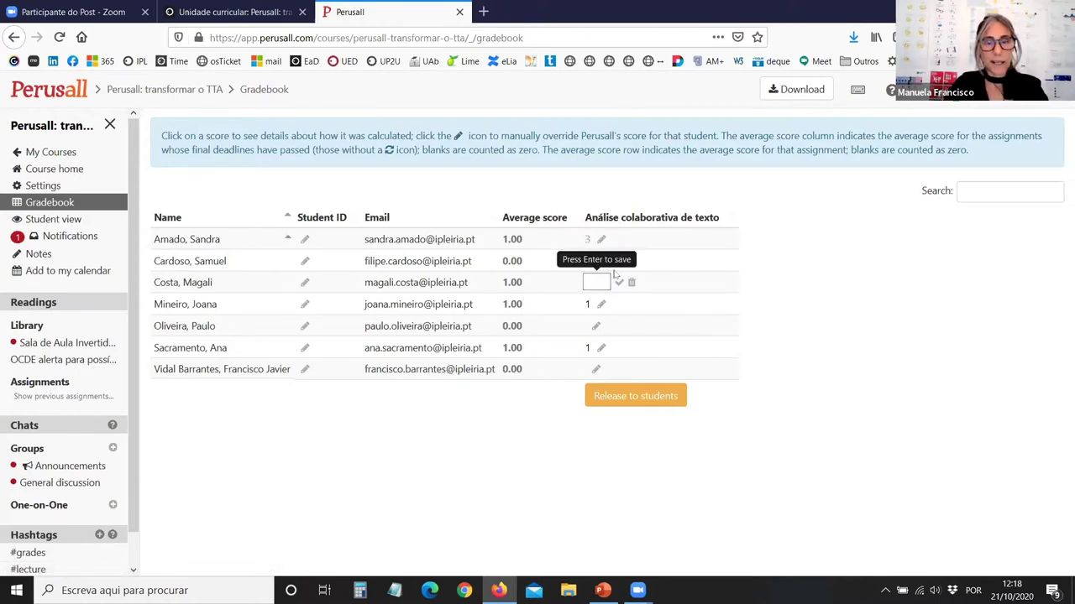
pyautogui.write('2')
pyautogui.press('Return')
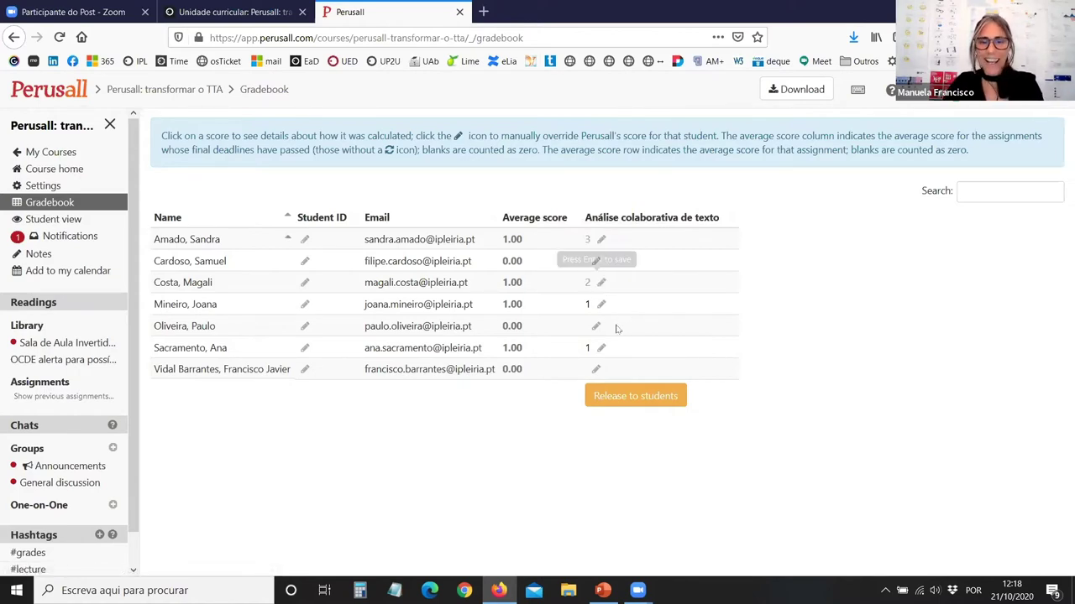
# Override the fourth-listed student's Análise colaborativa de texto score with 3 and release the assignment's grades to students.
pyautogui.click(601, 304)
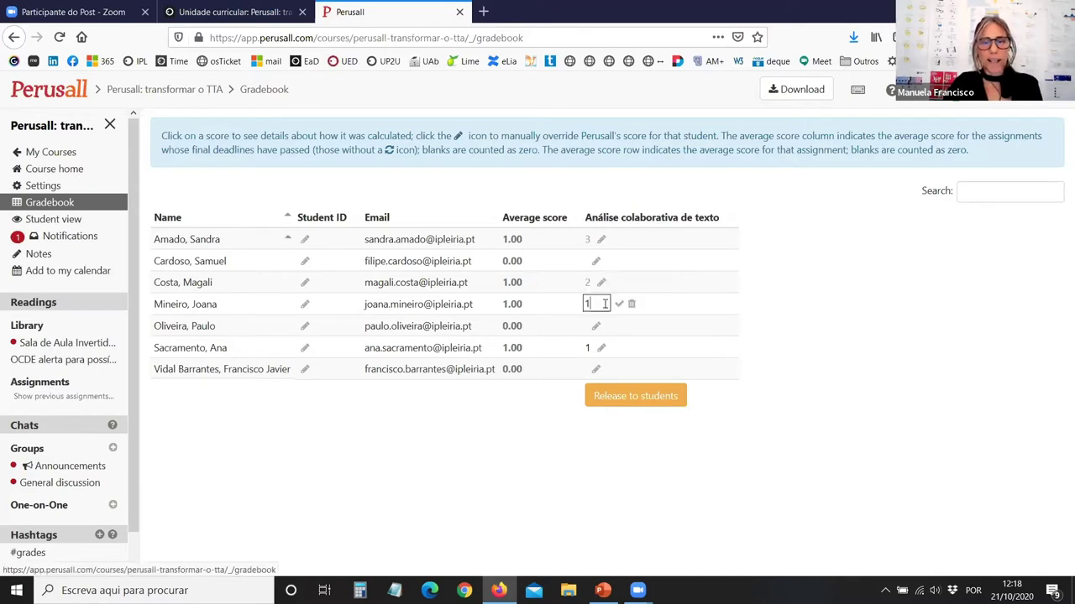
pyautogui.press('BackSpace')
pyautogui.write('3')
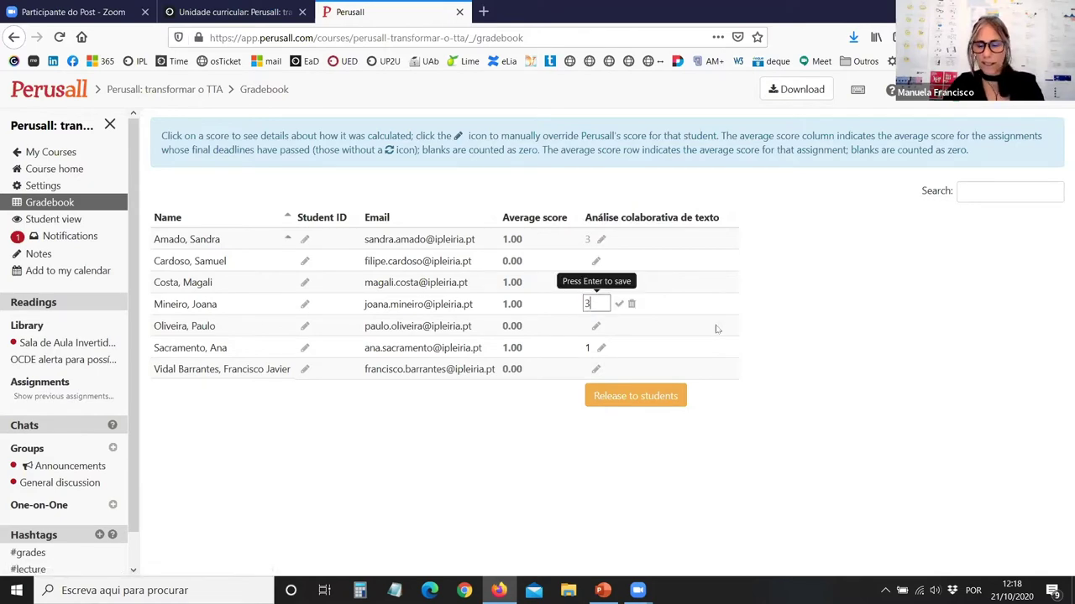
pyautogui.press('Return')
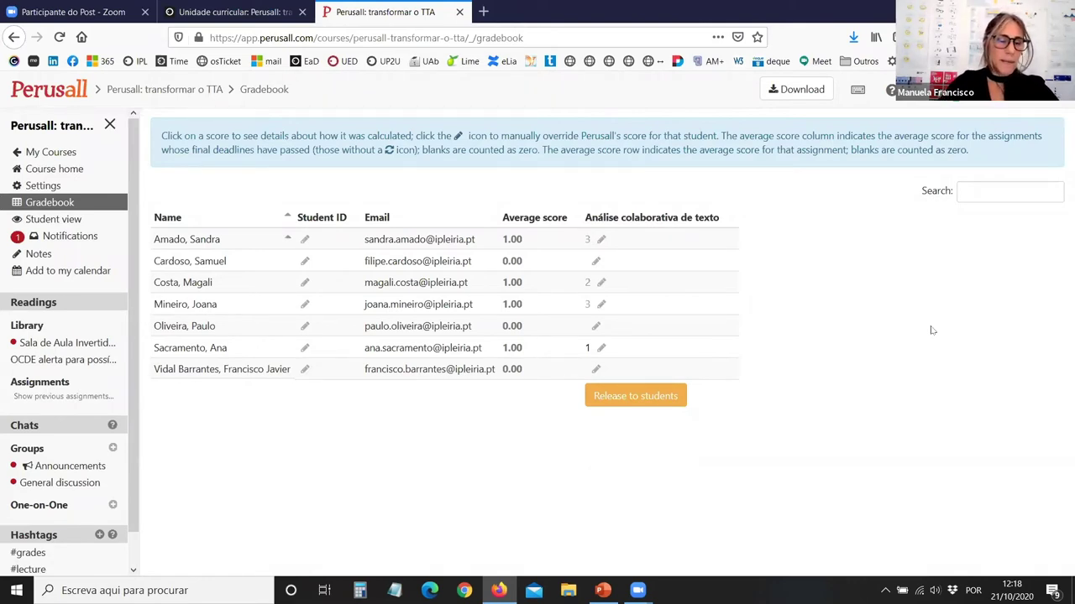
pyautogui.click(624, 402)
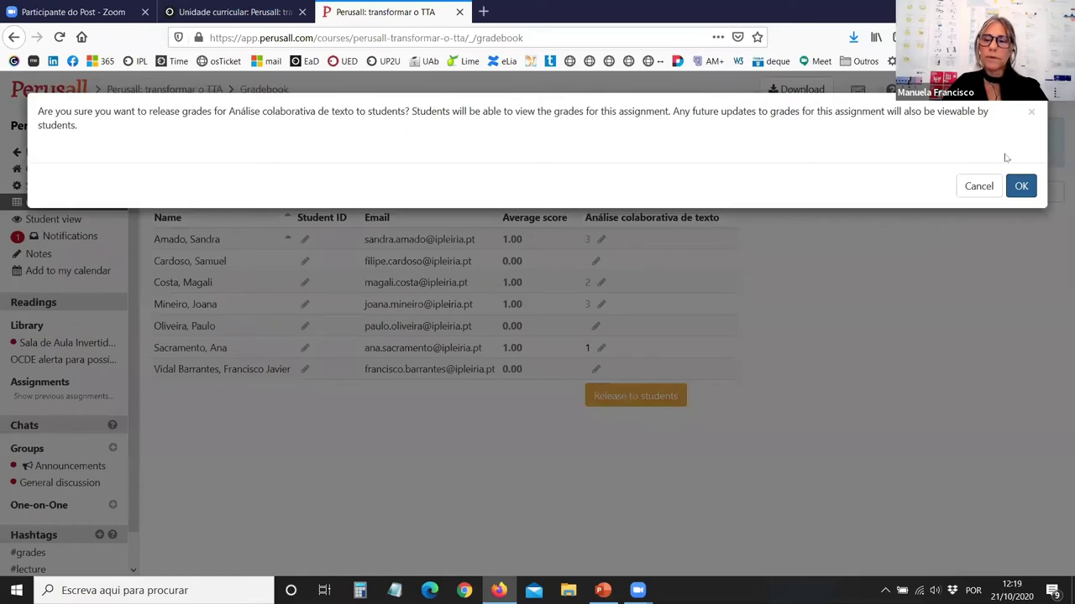
pyautogui.click(1020, 186)
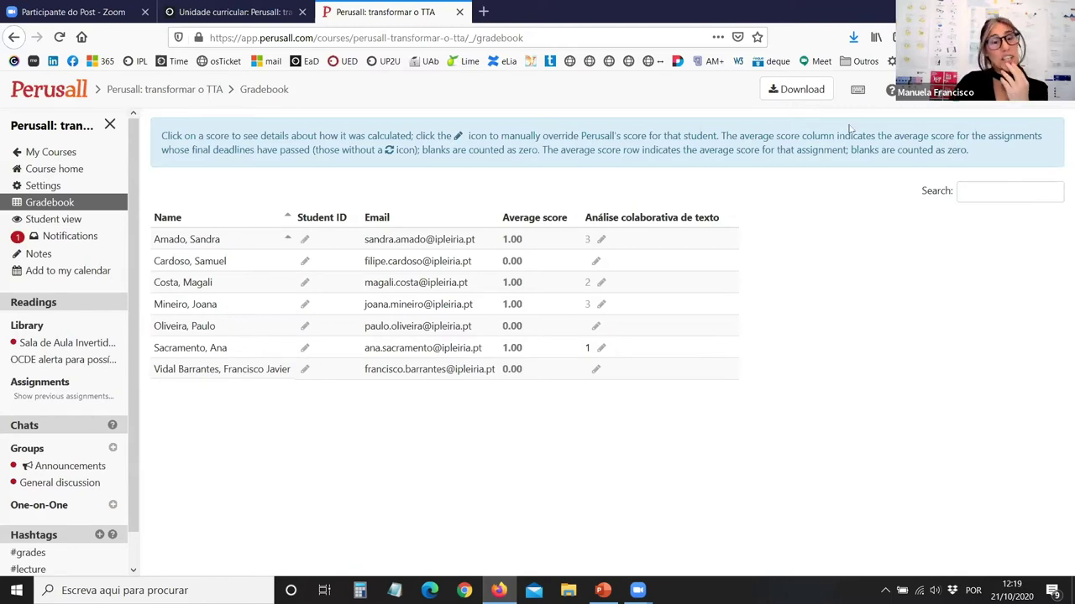
# Switch to the Moodle course and examine its gradebook's Relatório do avaliador for the students' Análise colaborativa de texto grades.
pyautogui.click(231, 12)
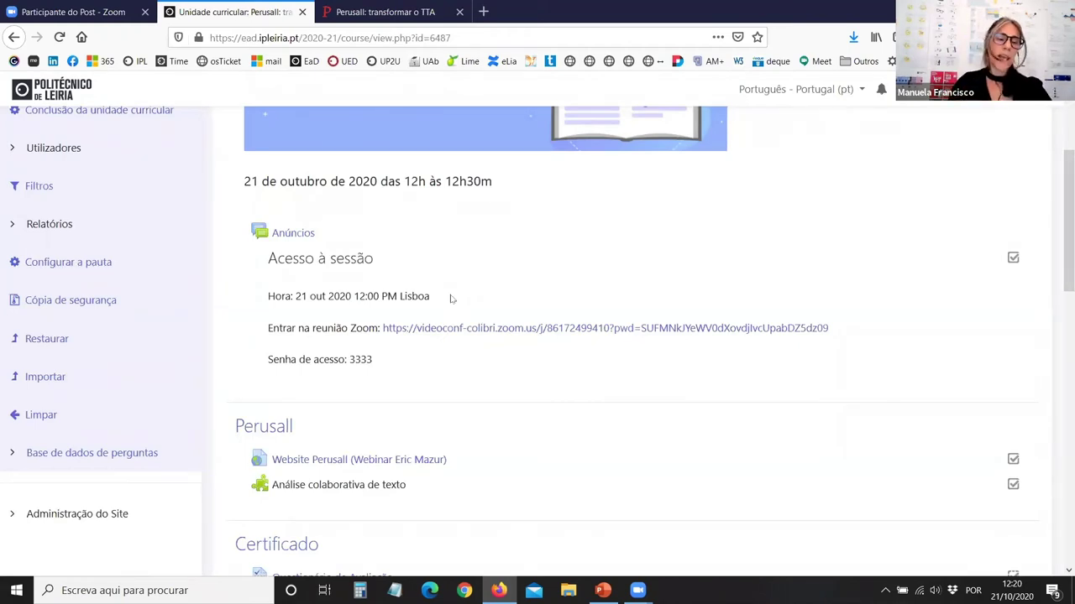
pyautogui.click(50, 264)
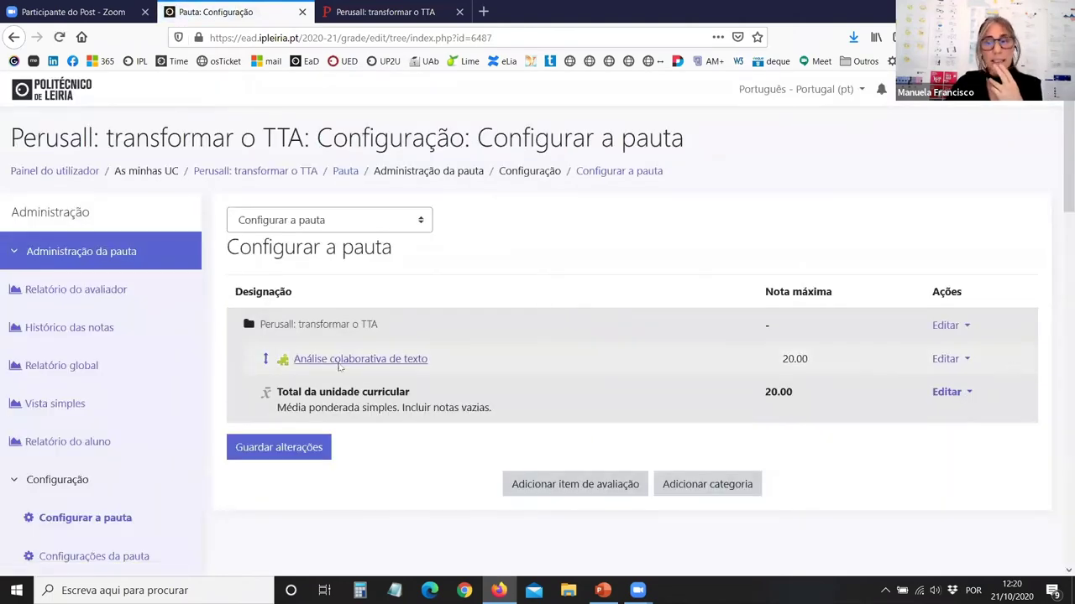
pyautogui.click(319, 220)
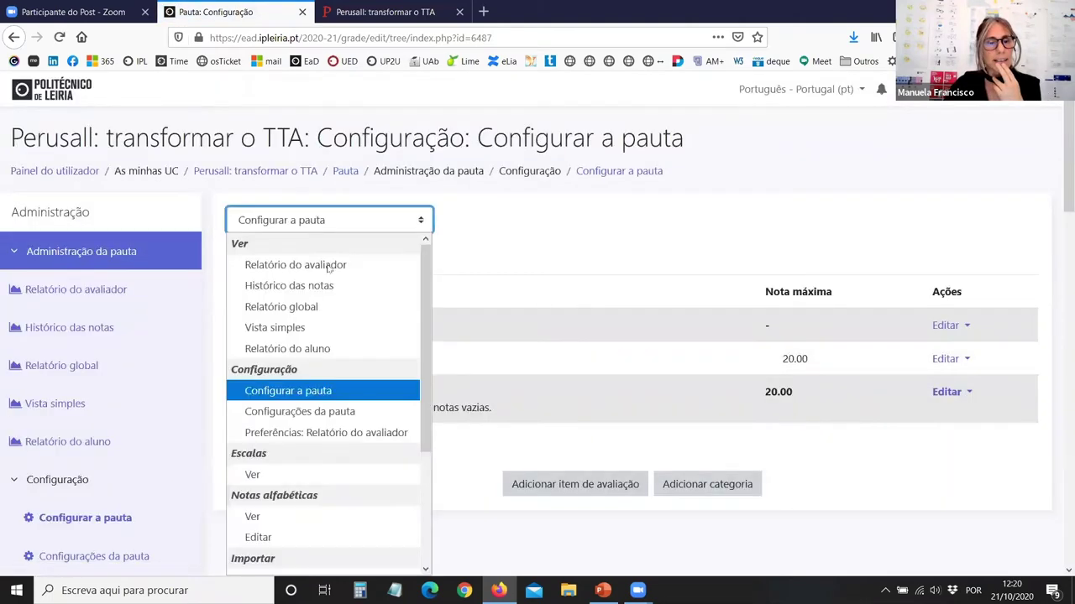
pyautogui.click(328, 265)
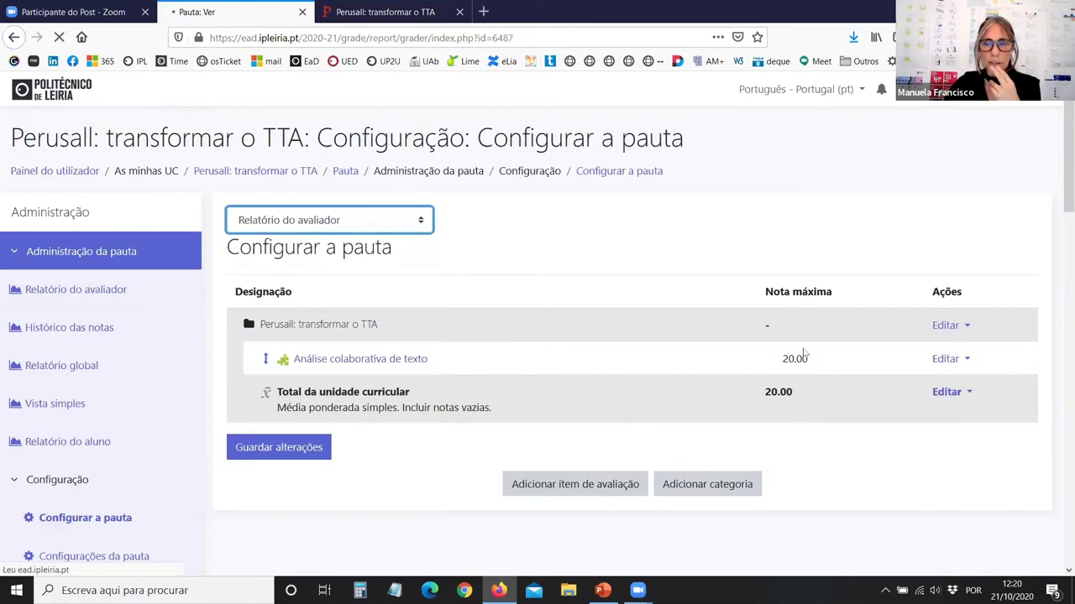
pyautogui.scroll(-5, 690, 351)
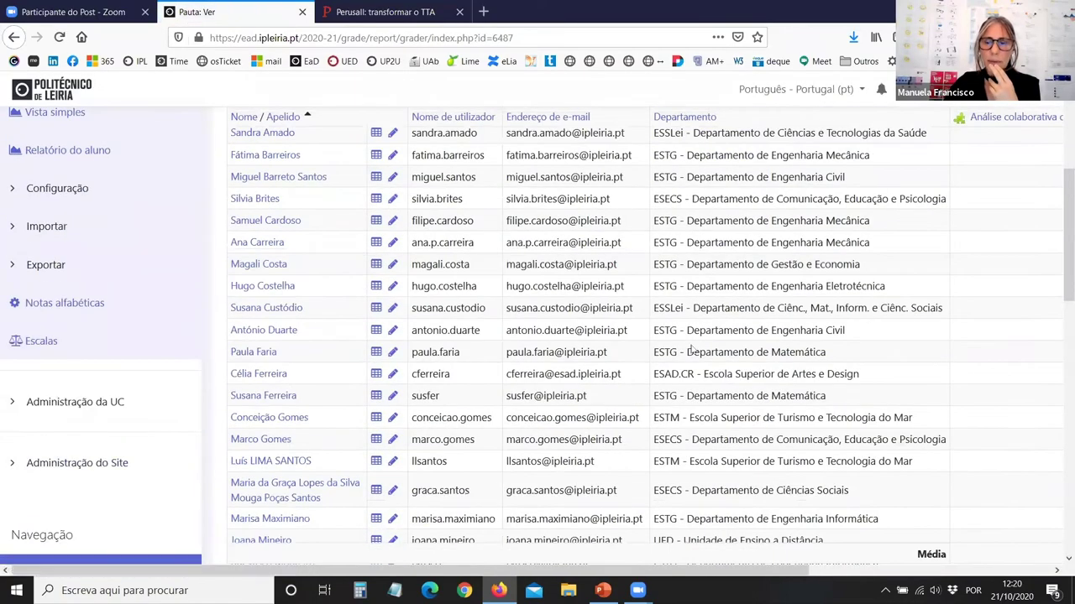
pyautogui.scroll(10, 690, 345)
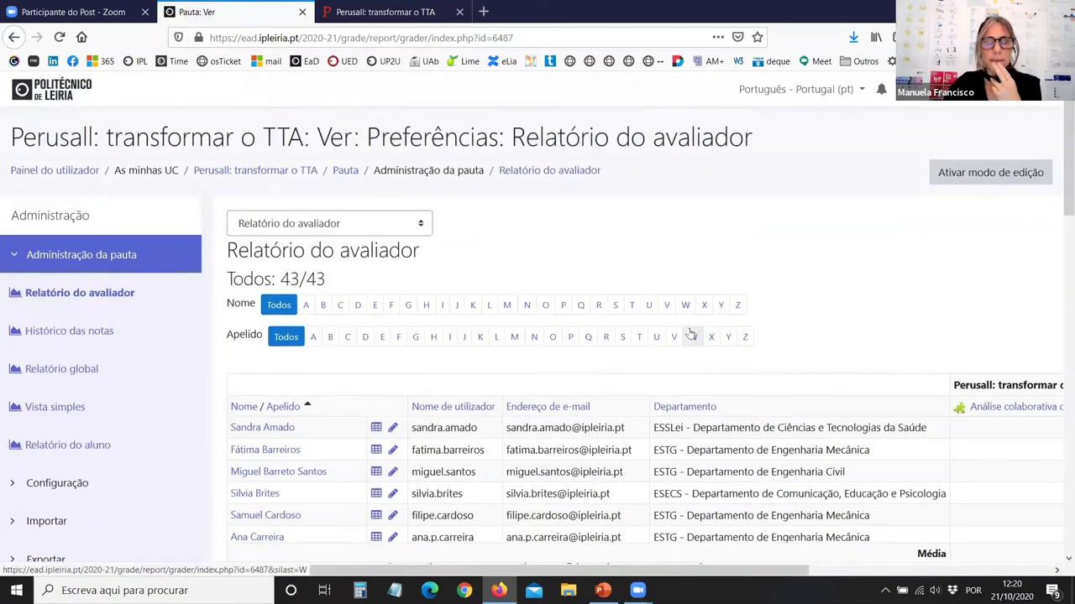
pyautogui.scroll(-15, 690, 336)
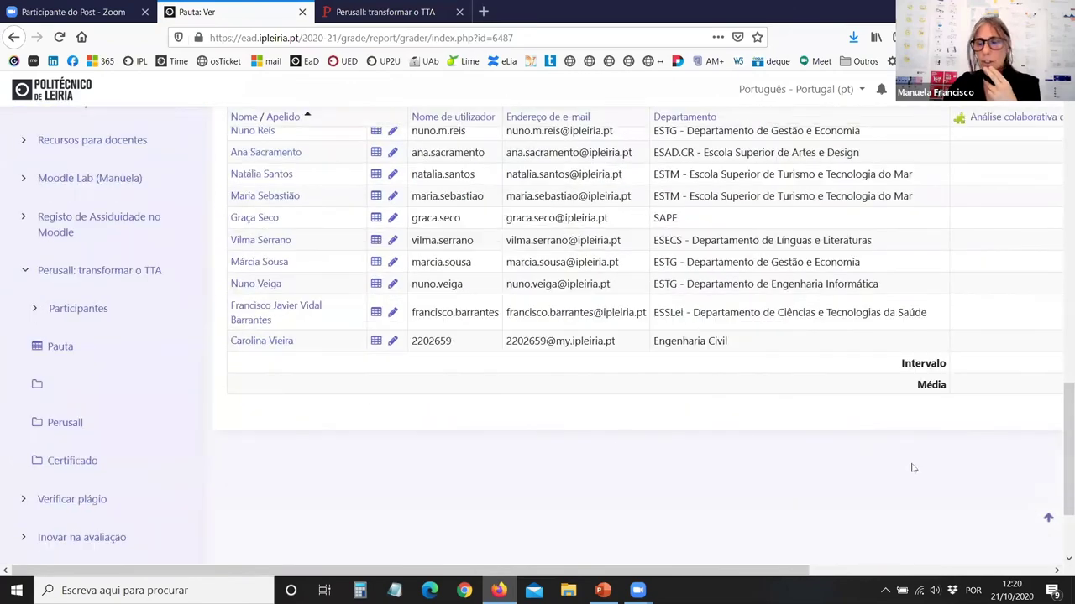
pyautogui.scroll(-2, 890, 467)
pyautogui.scroll(5, 899, 449)
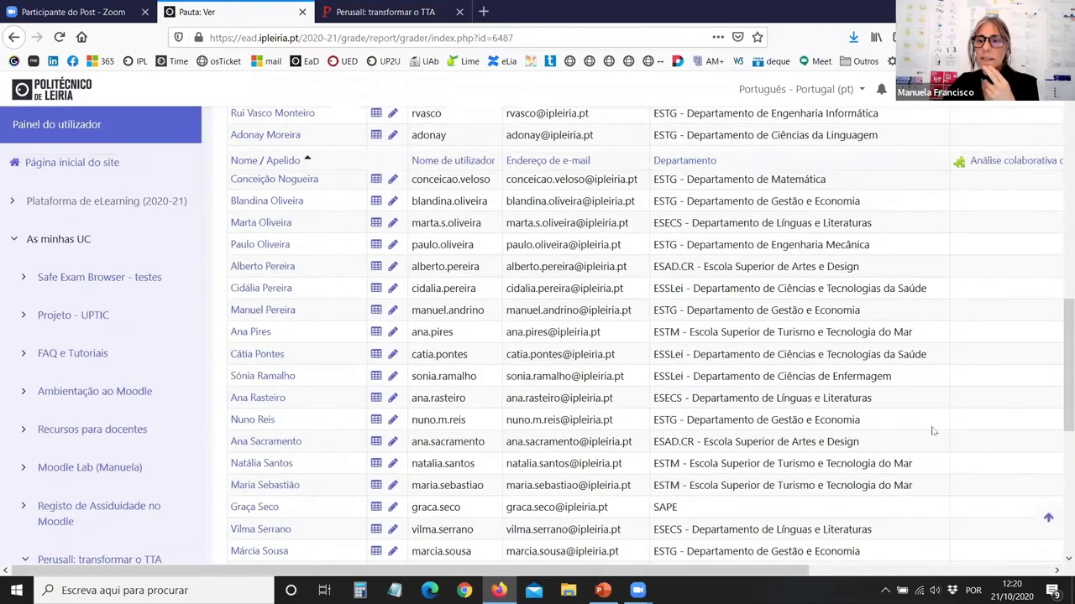
pyautogui.scroll(5, 932, 431)
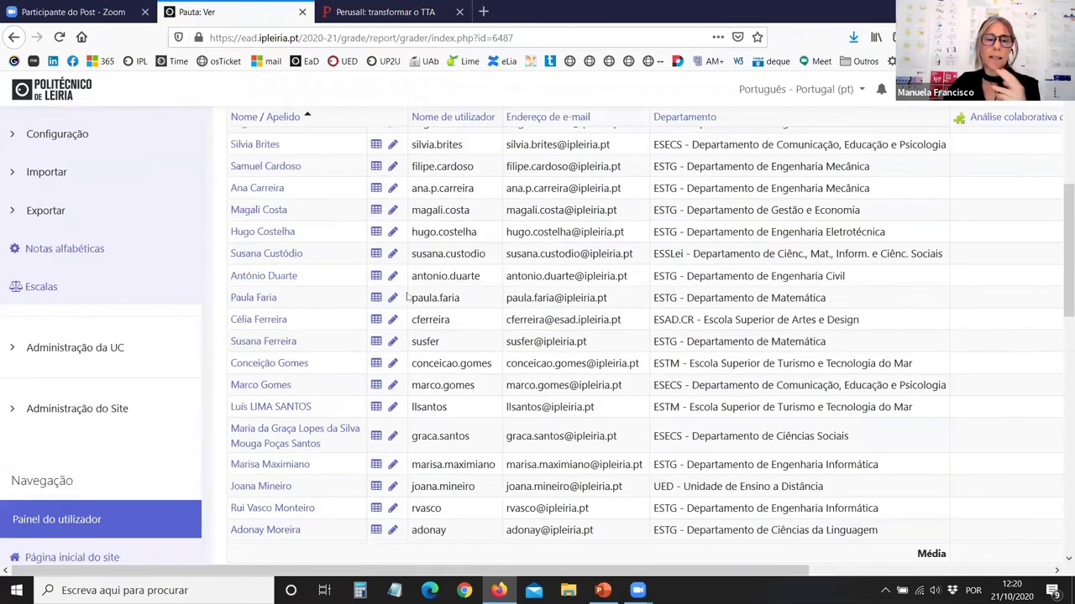
pyautogui.scroll(5, 456, 351)
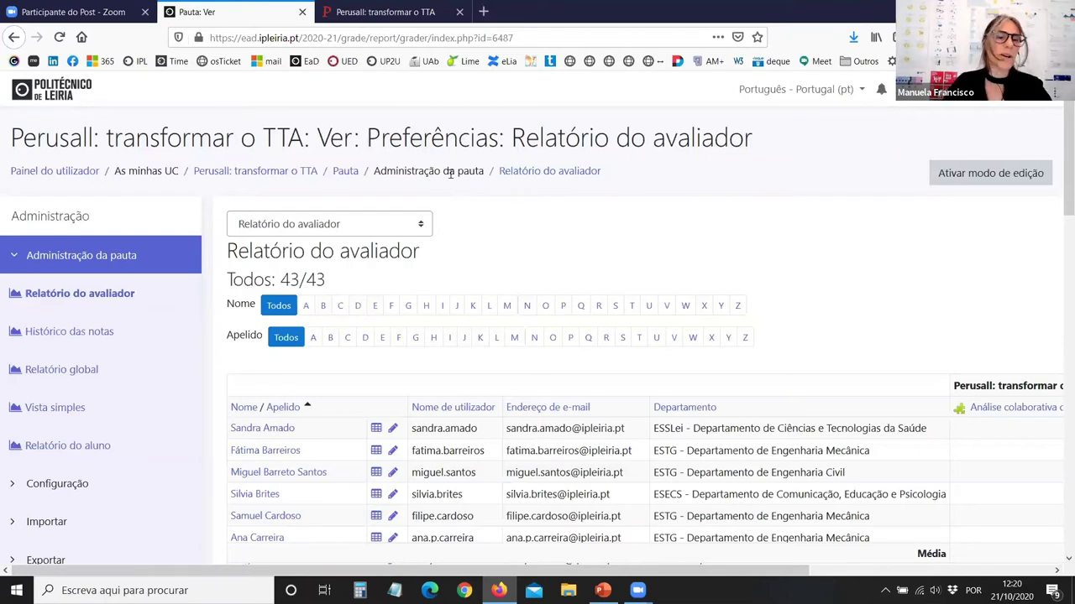
# Return to the Moodle course page, turn on its editing mode and close the Perusall gradebook's browser tab.
pyautogui.click(305, 178)
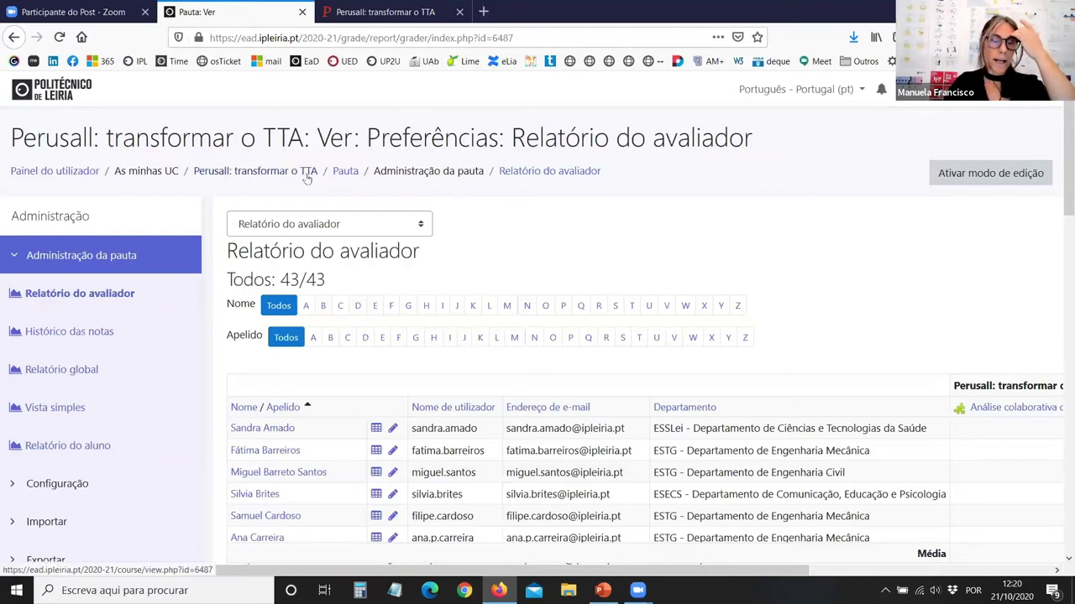
pyautogui.scroll(-5, 635, 305)
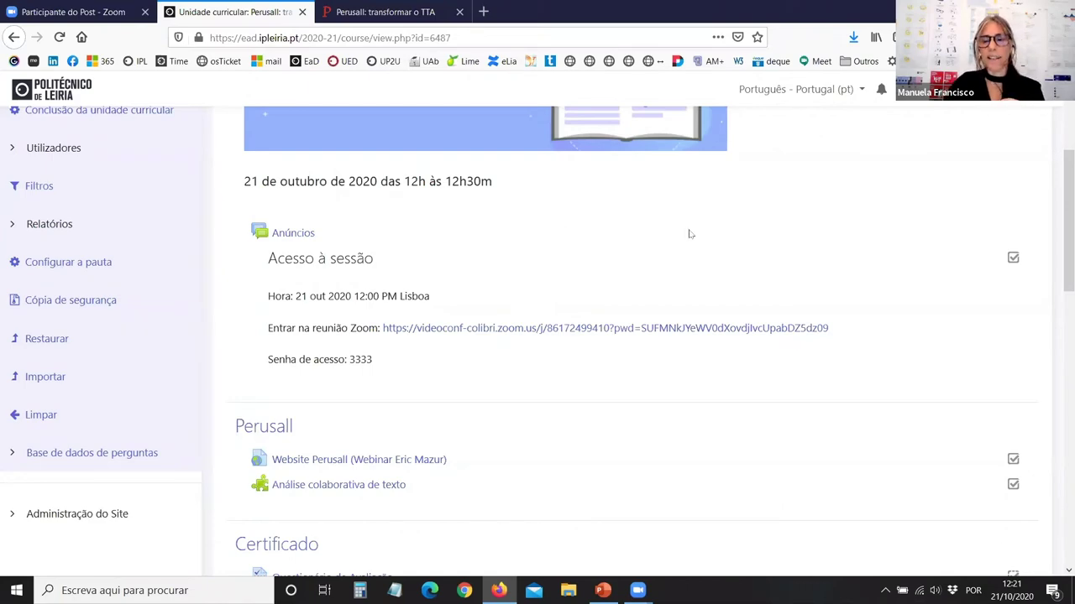
pyautogui.scroll(3, 689, 232)
pyautogui.click(996, 174)
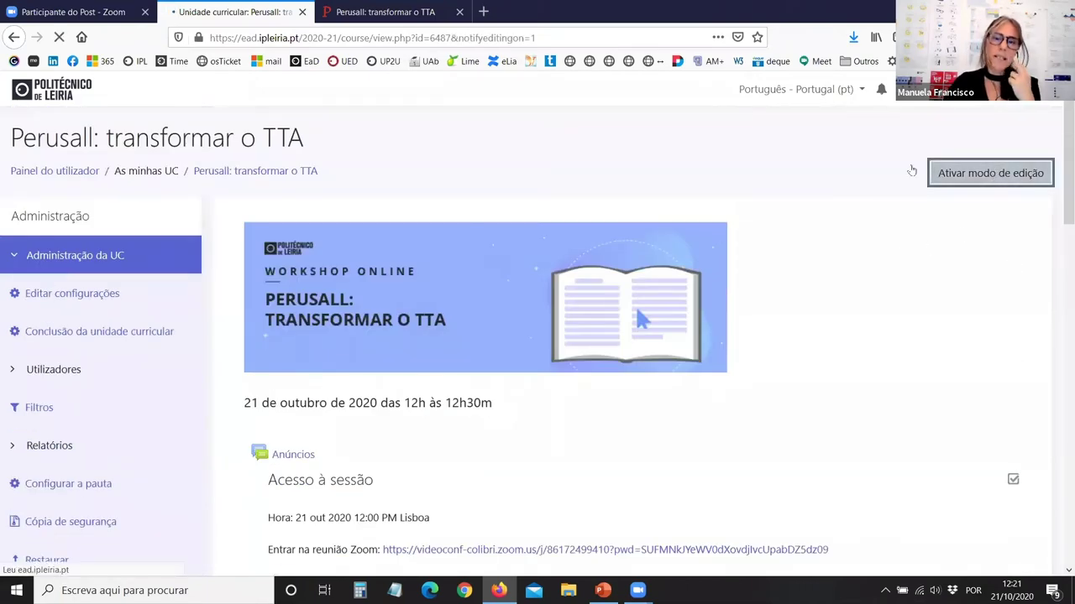
pyautogui.click(419, 19)
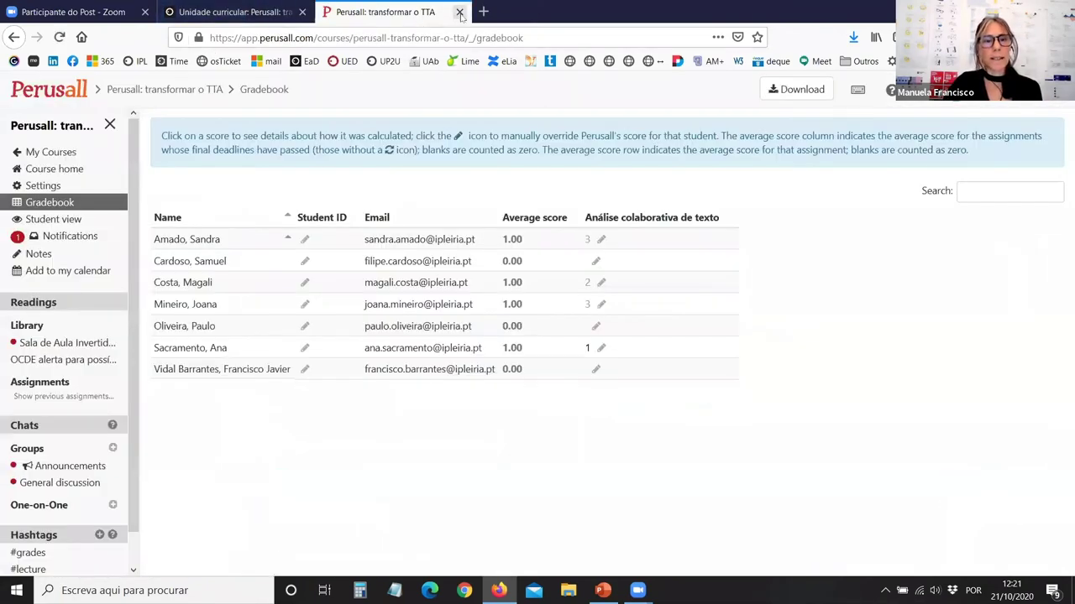
pyautogui.click(460, 11)
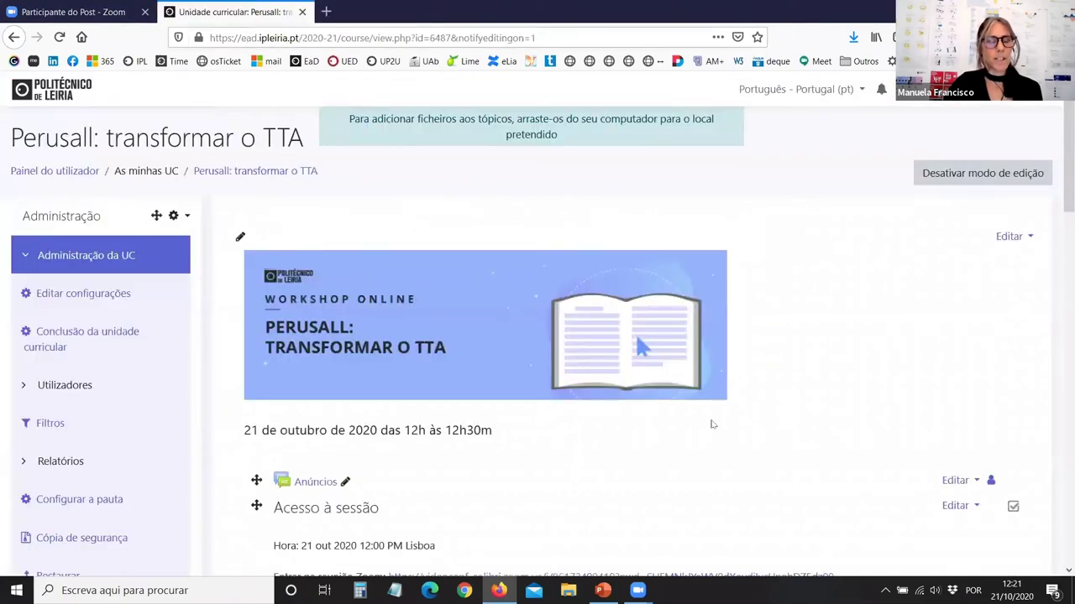
# Start adding a Ferramenta externa activity to the course's Perusall section.
pyautogui.scroll(-5, 806, 352)
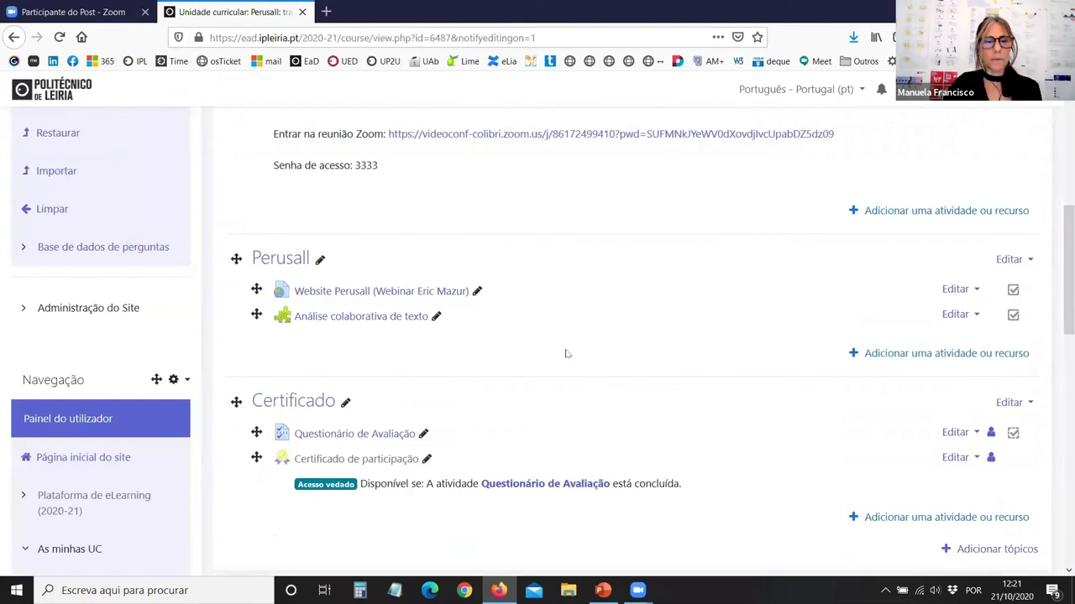
pyautogui.click(938, 355)
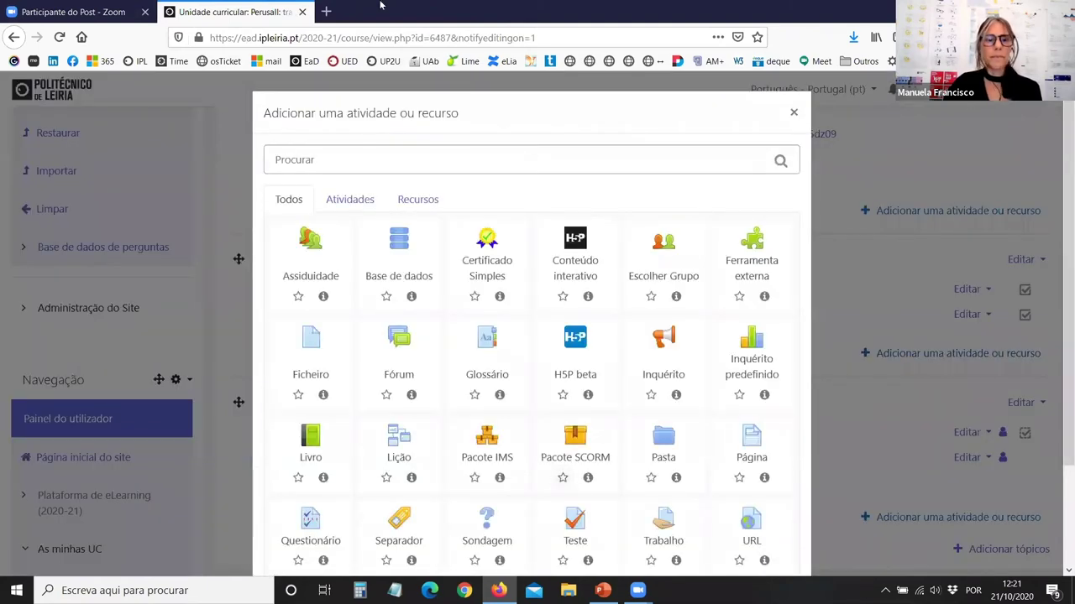
pyautogui.click(345, 200)
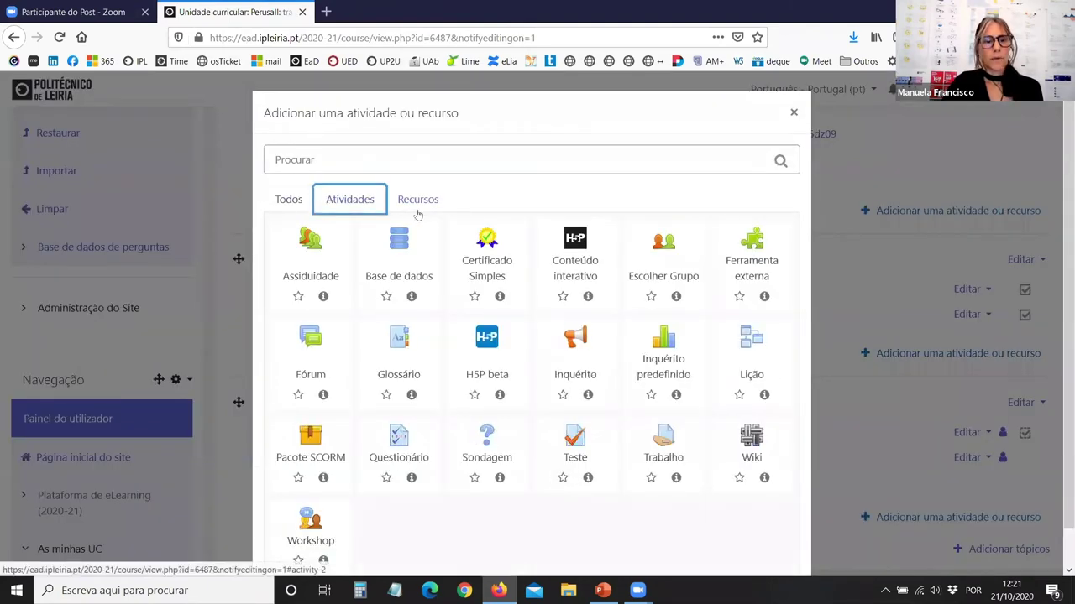
pyautogui.click(755, 269)
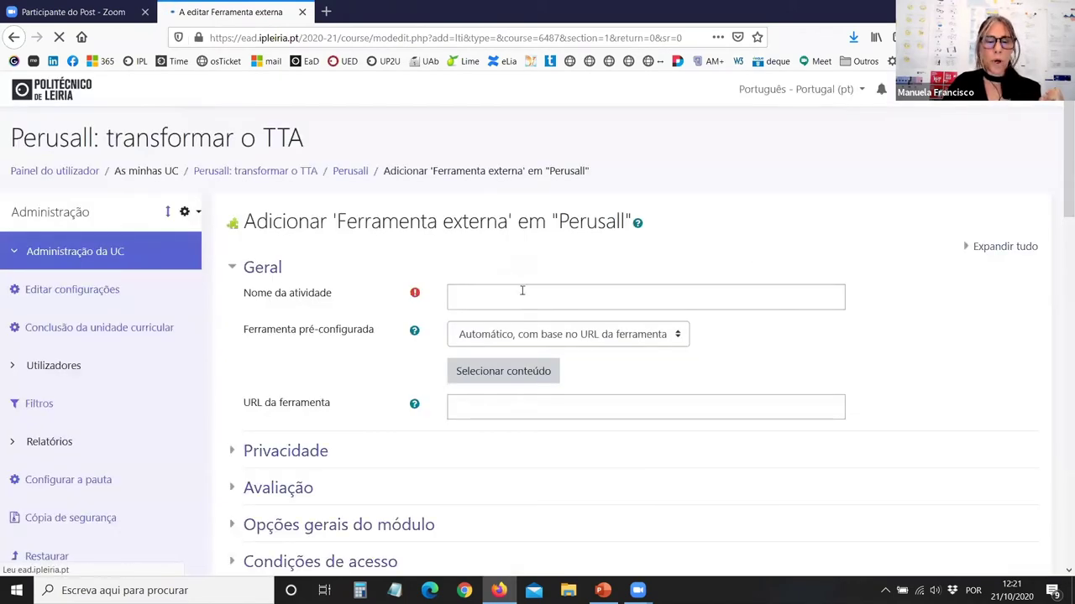
# Name the activity Exercícios 1 and set its preconfigured tool to Perusall.
pyautogui.click(521, 293)
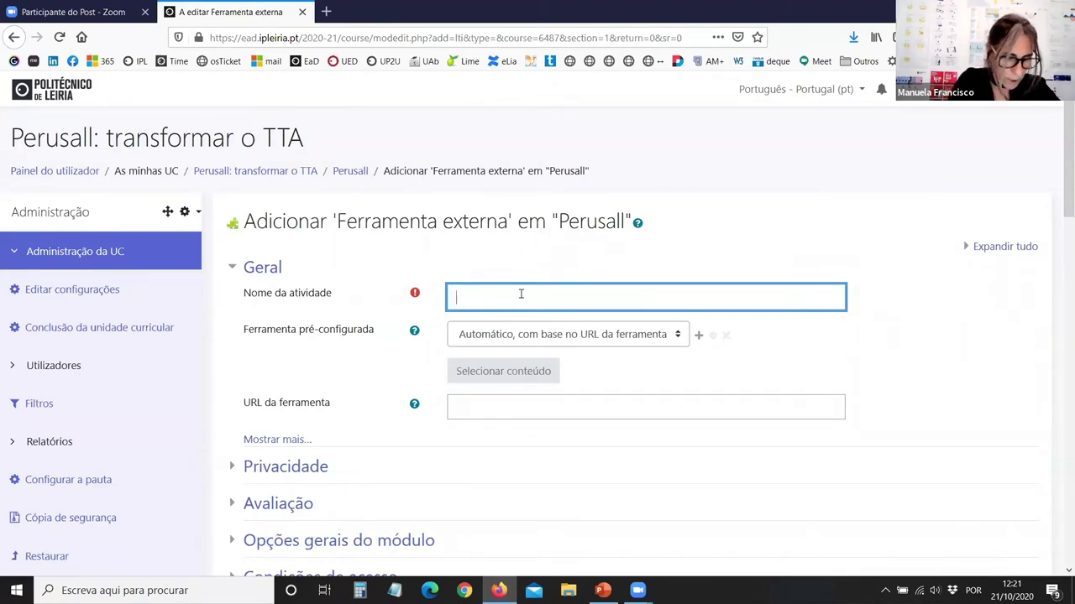
pyautogui.write('Ex')
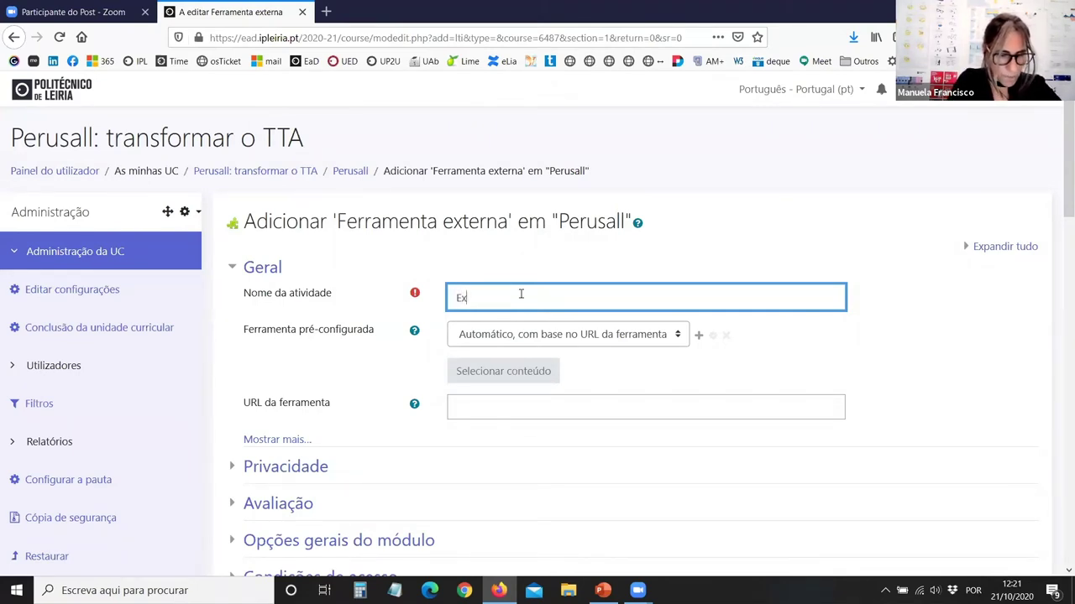
pyautogui.write('ercícios')
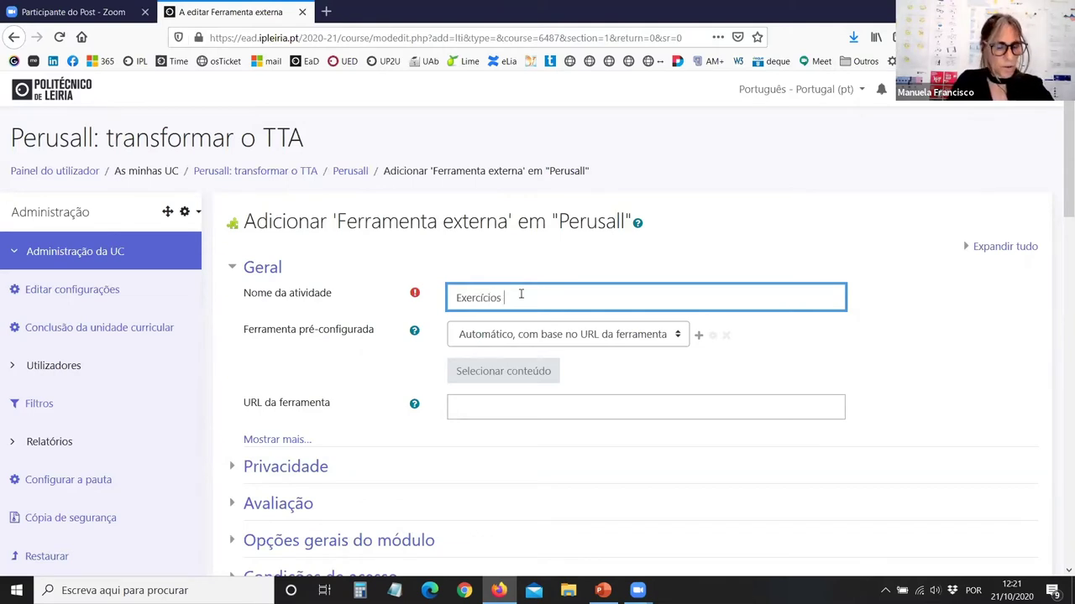
pyautogui.write(' 1')
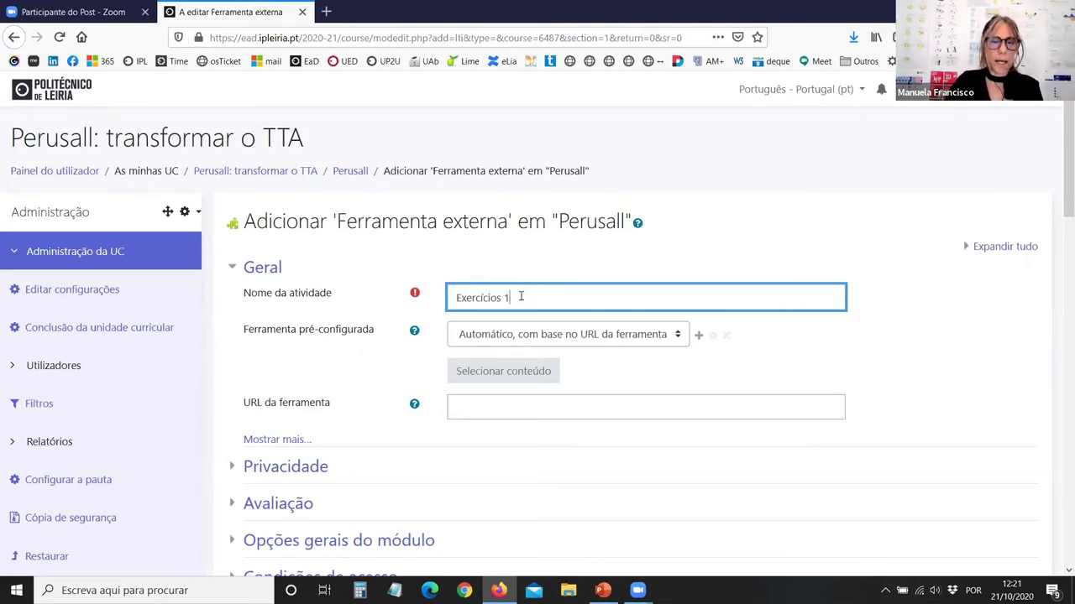
pyautogui.tripleClick(464, 292)
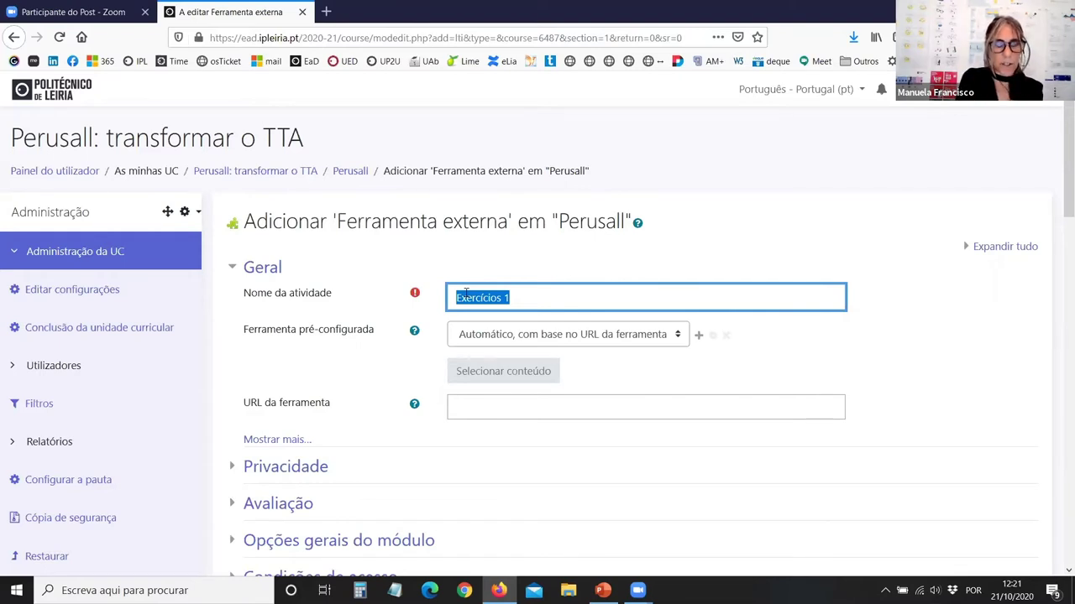
pyautogui.click(585, 336)
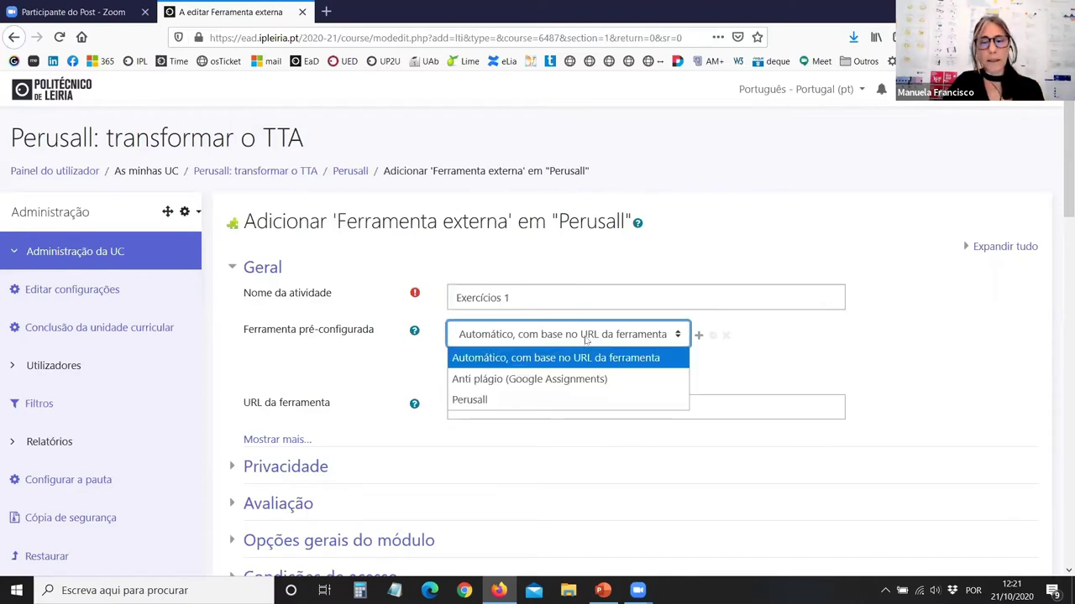
pyautogui.click(476, 402)
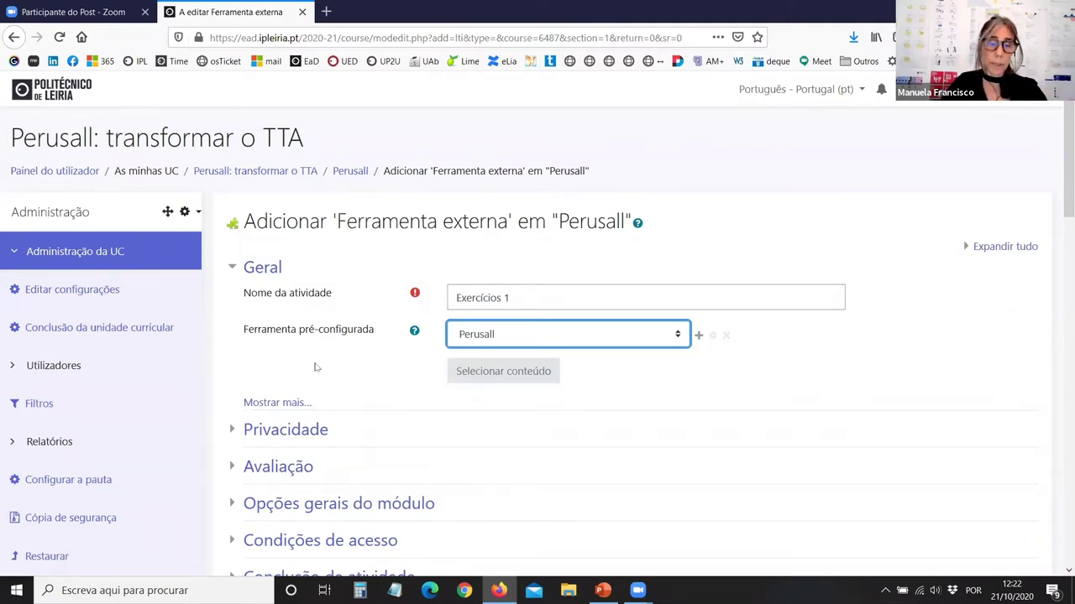
# Expand the additional general settings and examine the activity description, display options, launch container and custom parameters.
pyautogui.scroll(-3, 316, 367)
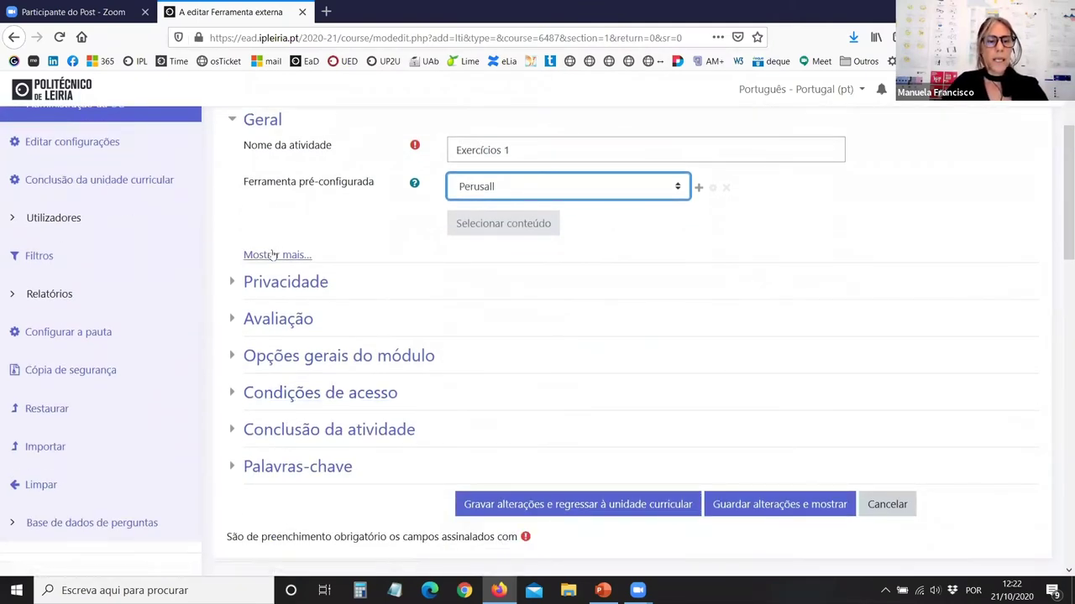
pyautogui.click(273, 255)
pyautogui.scroll(-3, 235, 314)
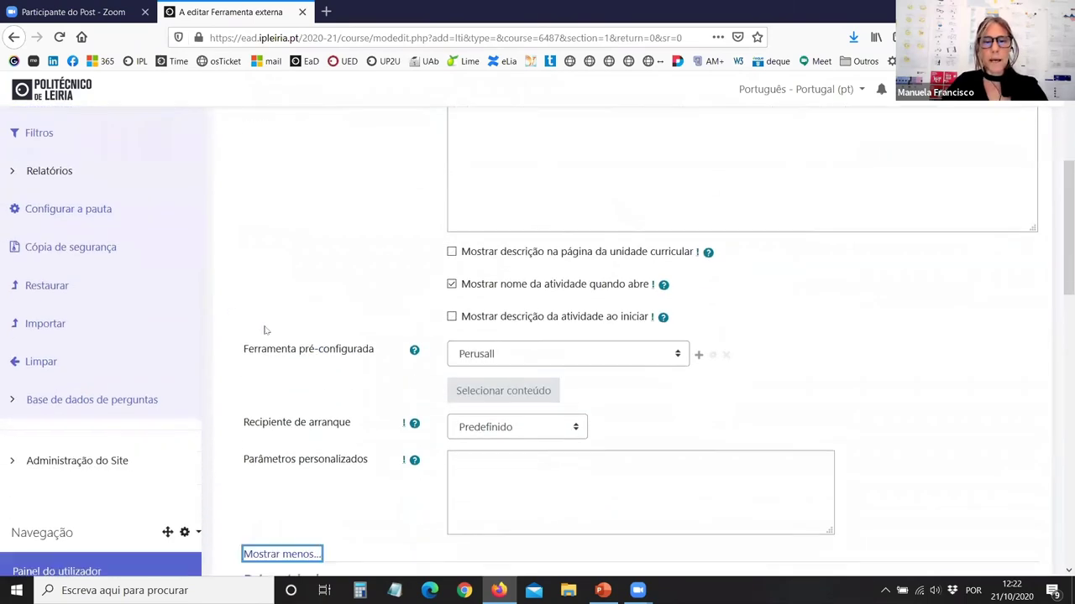
pyautogui.scroll(5, 264, 330)
pyautogui.scroll(-1, 516, 400)
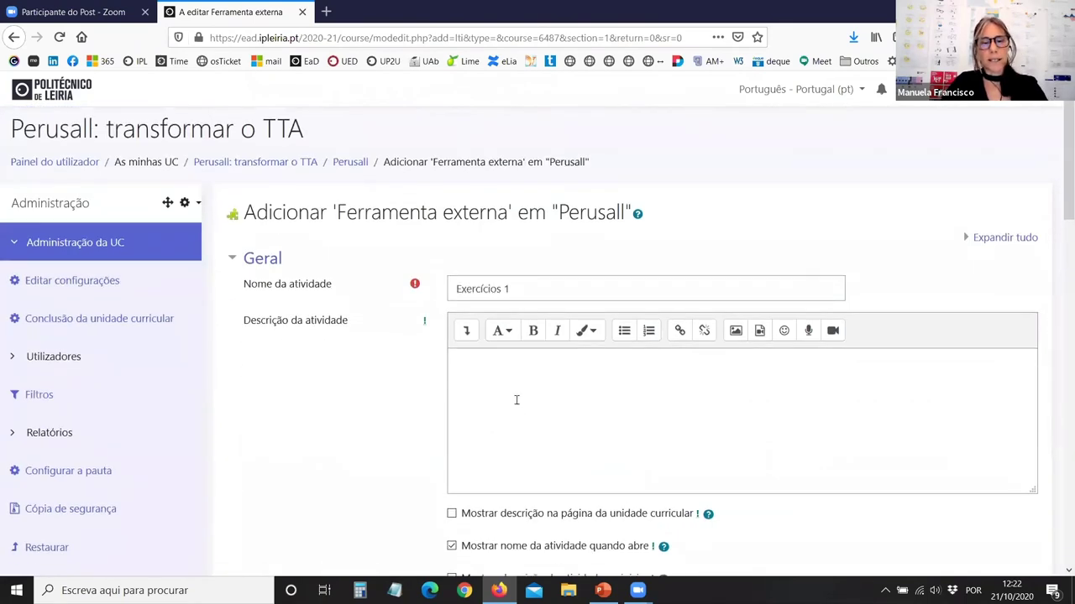
pyautogui.scroll(-1, 516, 400)
pyautogui.click(505, 307)
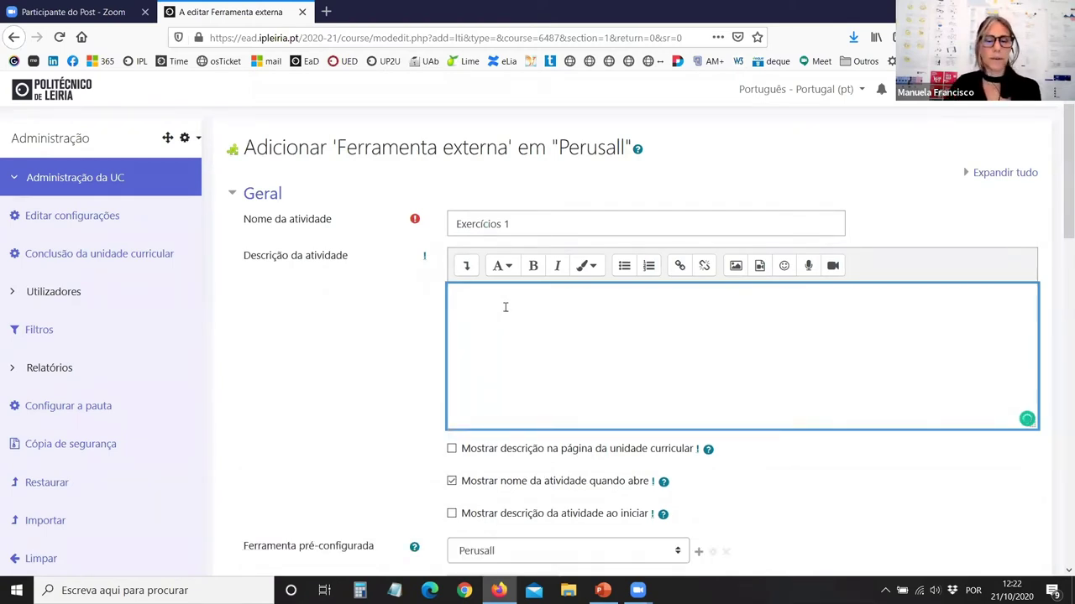
pyautogui.scroll(-2, 354, 372)
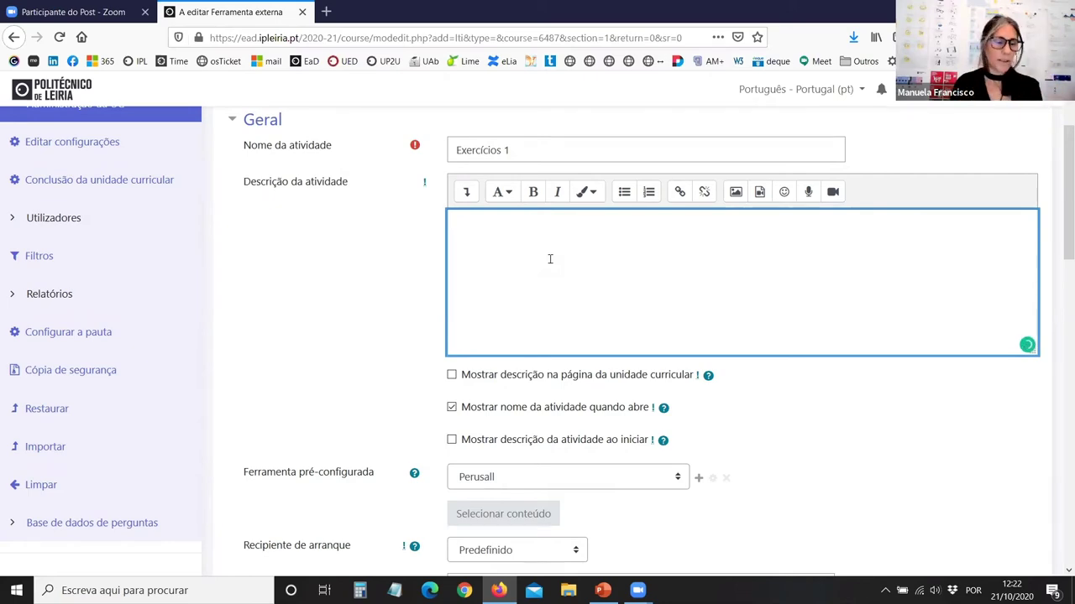
pyautogui.scroll(-2, 269, 335)
pyautogui.scroll(-1, 270, 335)
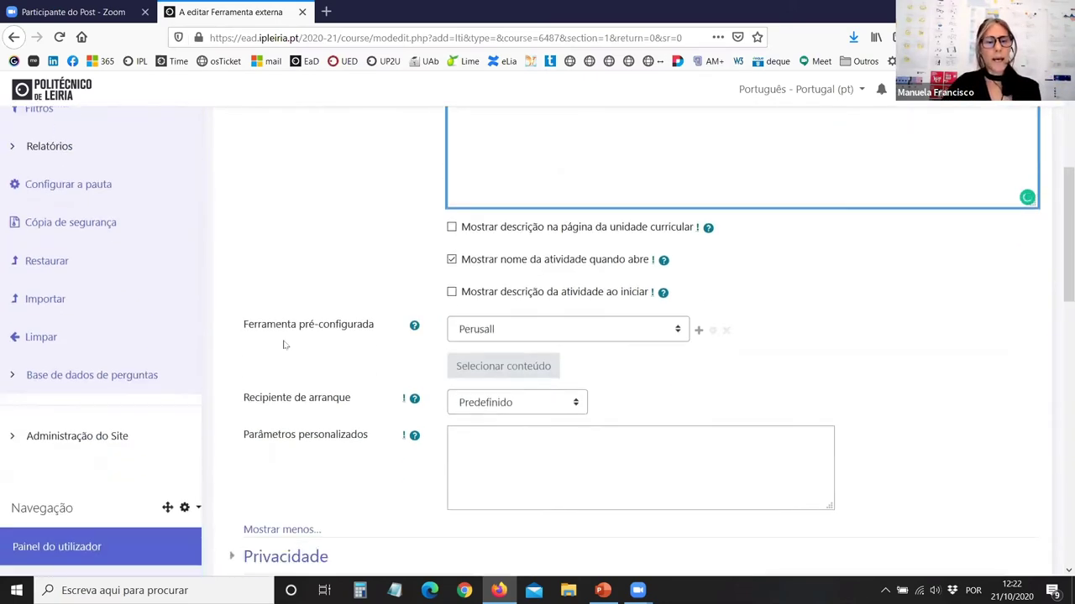
pyautogui.scroll(-3, 292, 340)
pyautogui.scroll(2, 300, 336)
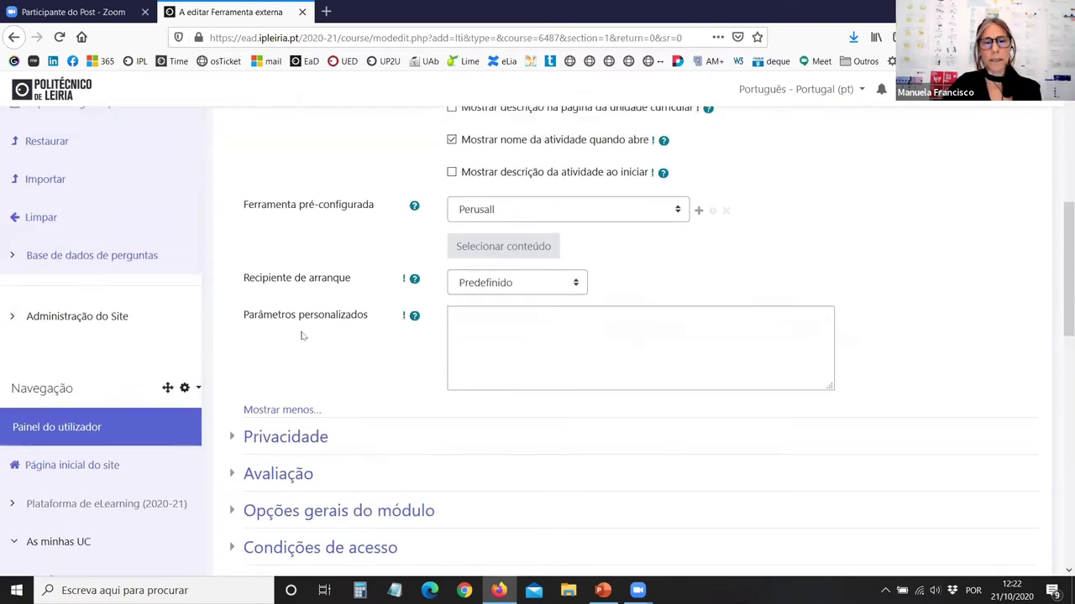
pyautogui.scroll(-3, 304, 328)
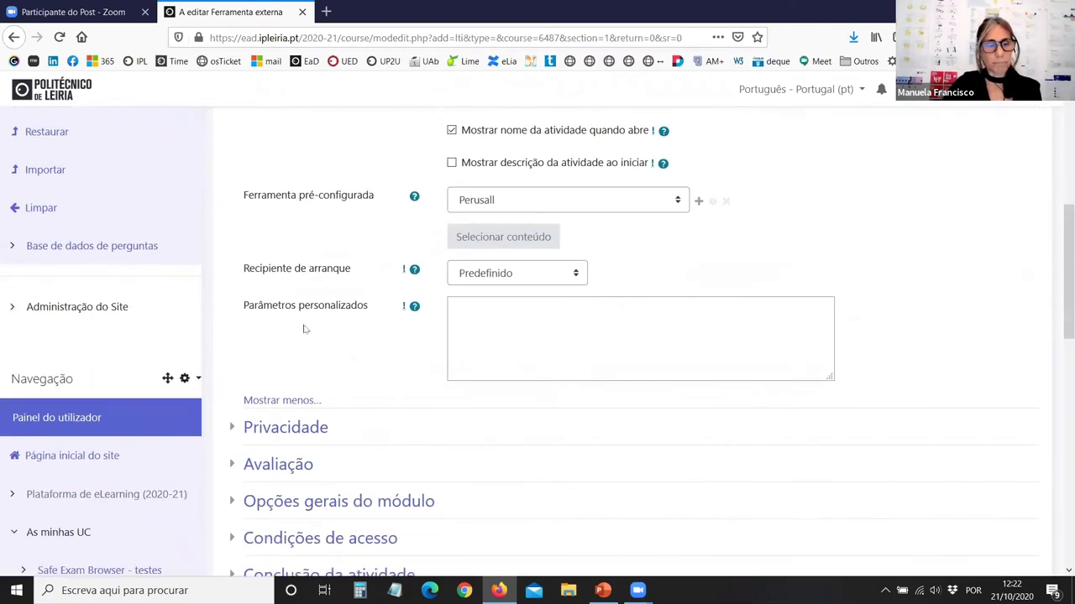
pyautogui.scroll(-3, 329, 338)
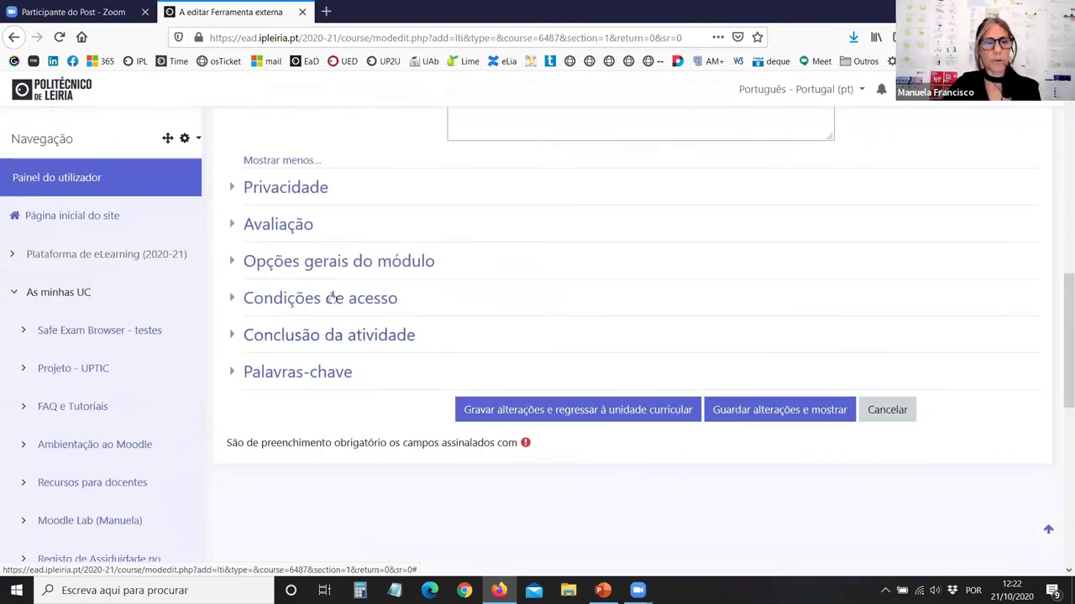
# Review the Avaliação settings, including the maximum grade, then save the Exercícios 1 activity and return to the course.
pyautogui.click(274, 227)
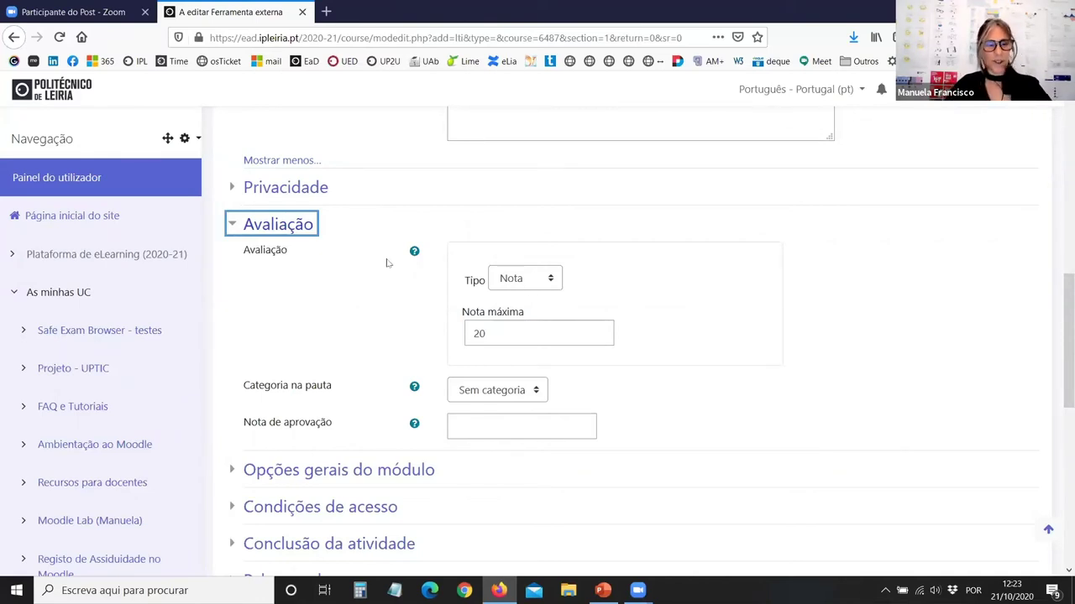
pyautogui.scroll(-3, 361, 294)
pyautogui.scroll(2, 420, 243)
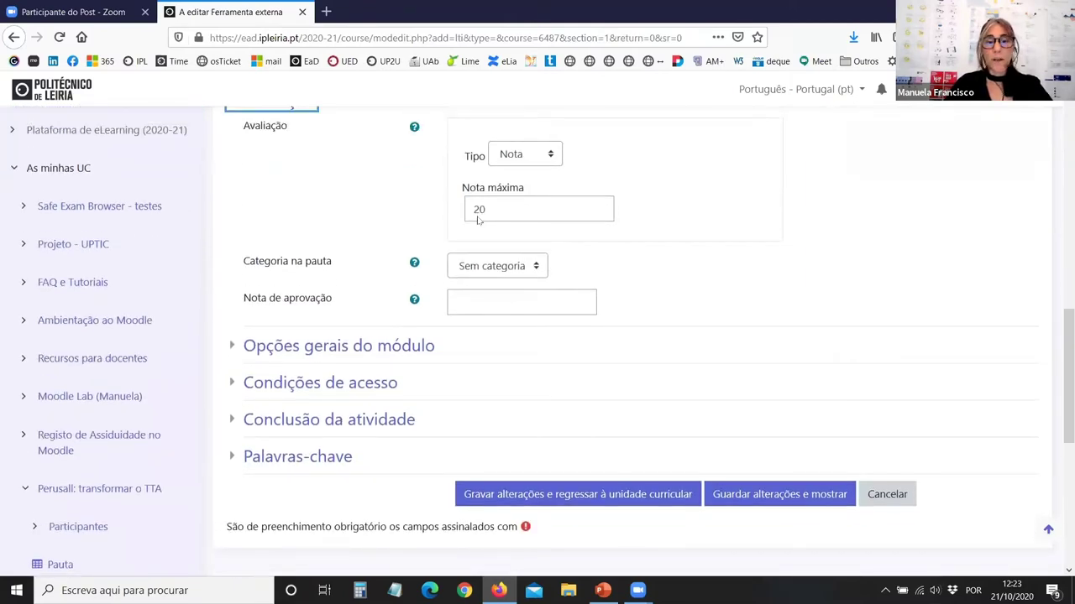
pyautogui.scroll(-1, 268, 357)
pyautogui.scroll(-4, 285, 342)
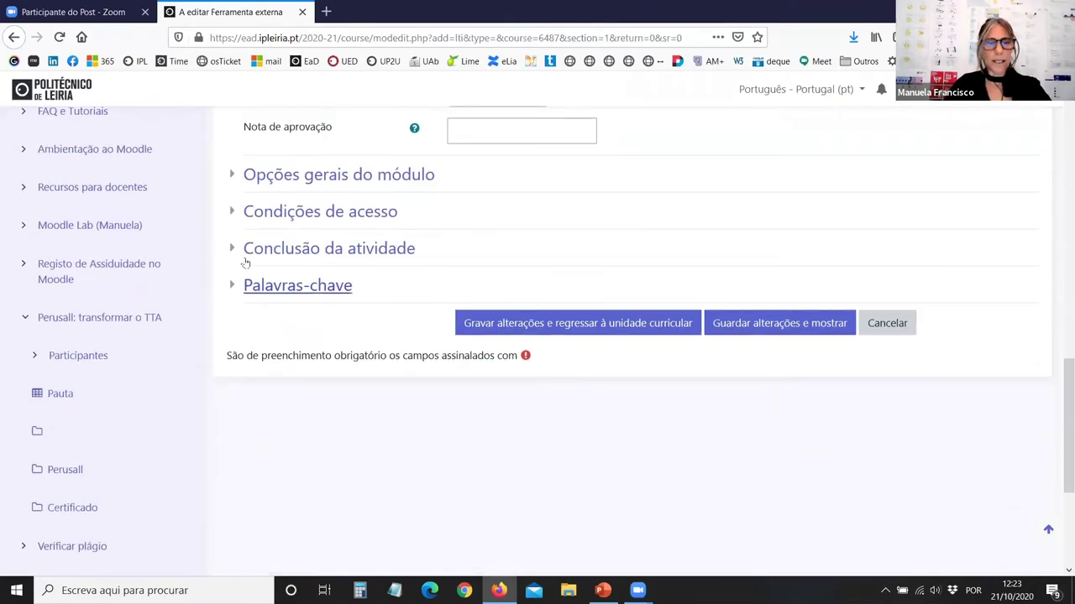
pyautogui.click(671, 328)
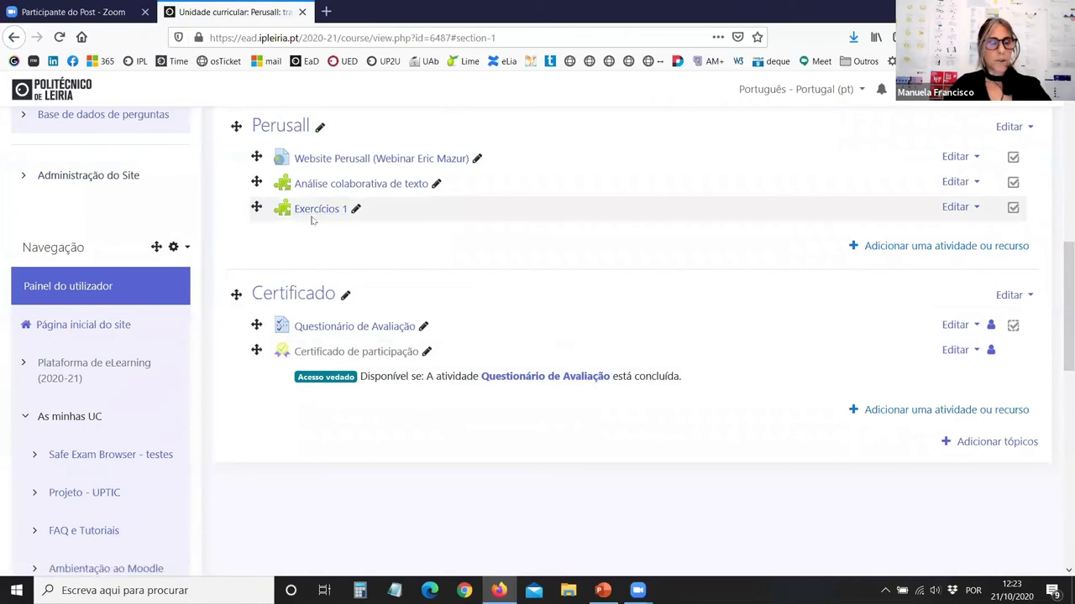
# Open Exercícios 1 in Perusall and examine the course library's content types and the Sala de Aula Invertida video's options.
pyautogui.click(318, 210)
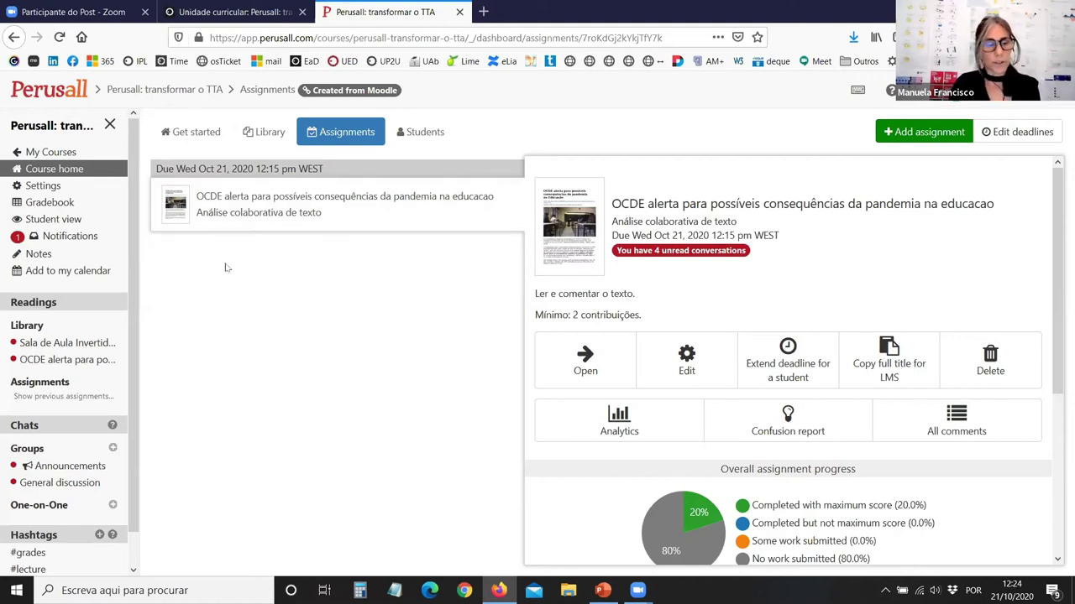
pyautogui.click(271, 134)
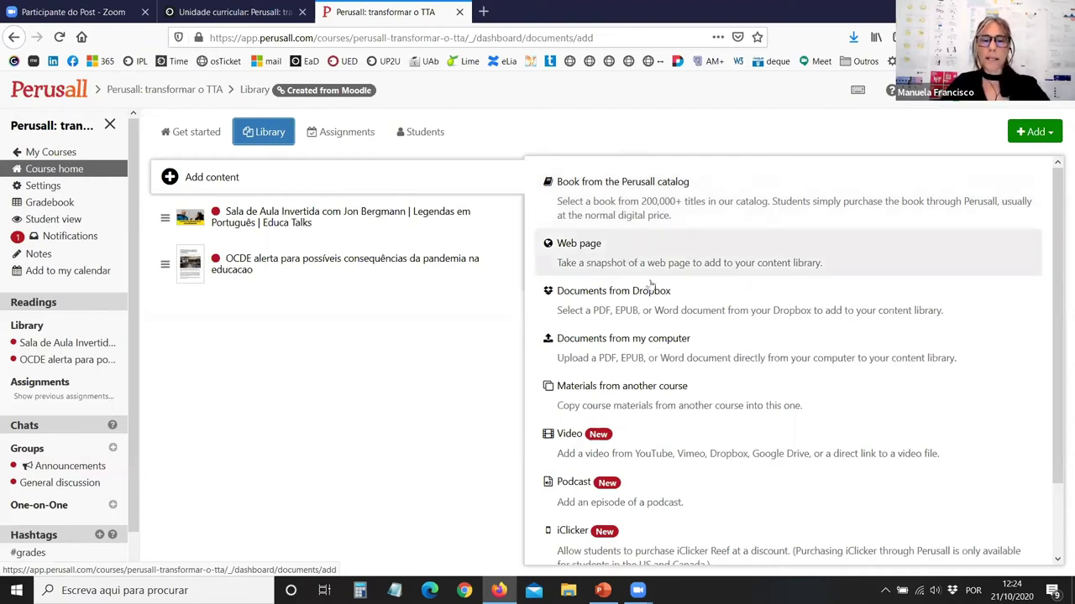
pyautogui.scroll(-2, 662, 251)
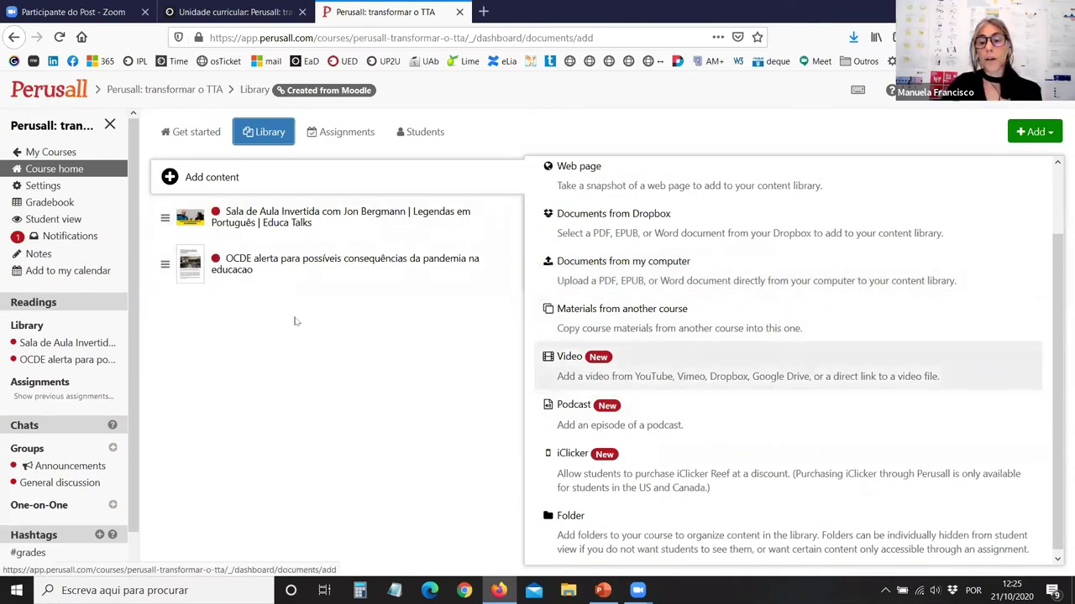
pyautogui.click(310, 219)
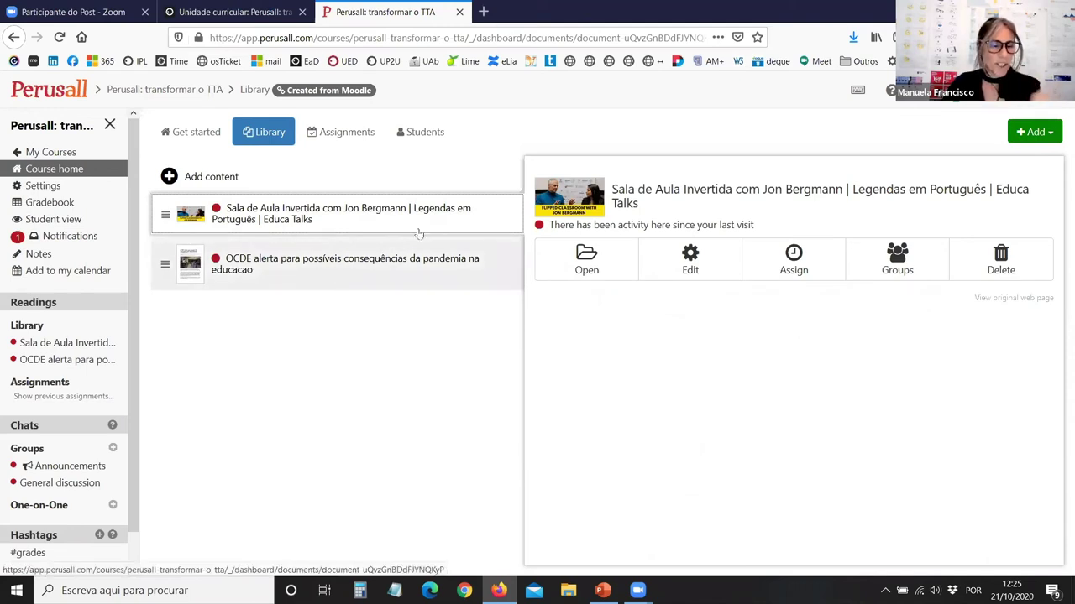
# Start copying materials from the instructor's Testes course, keeping only the cap12 content and its assignment selected.
pyautogui.click(1037, 132)
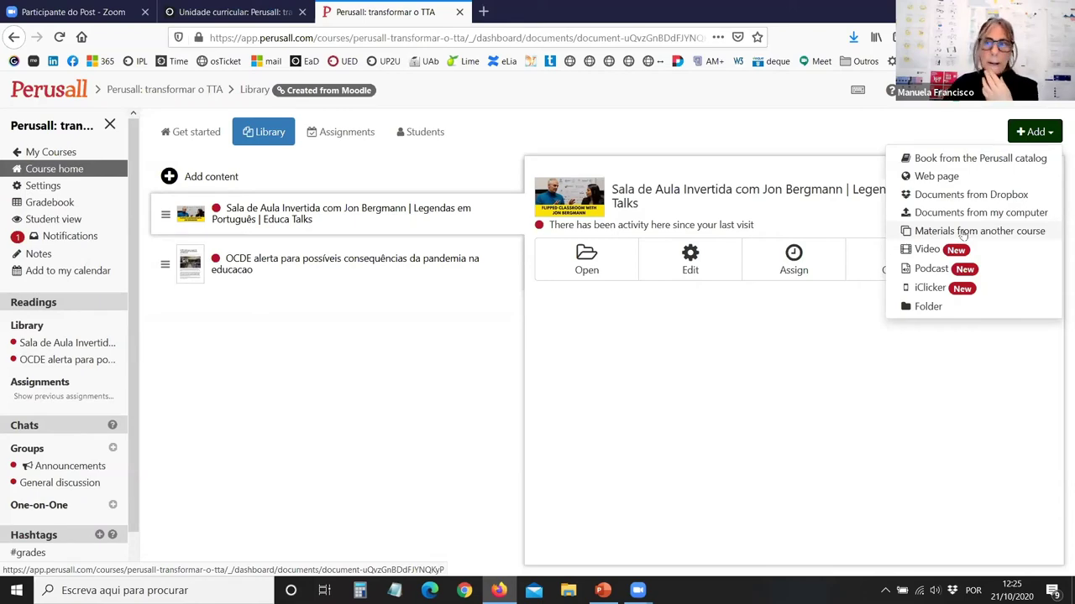
pyautogui.click(962, 232)
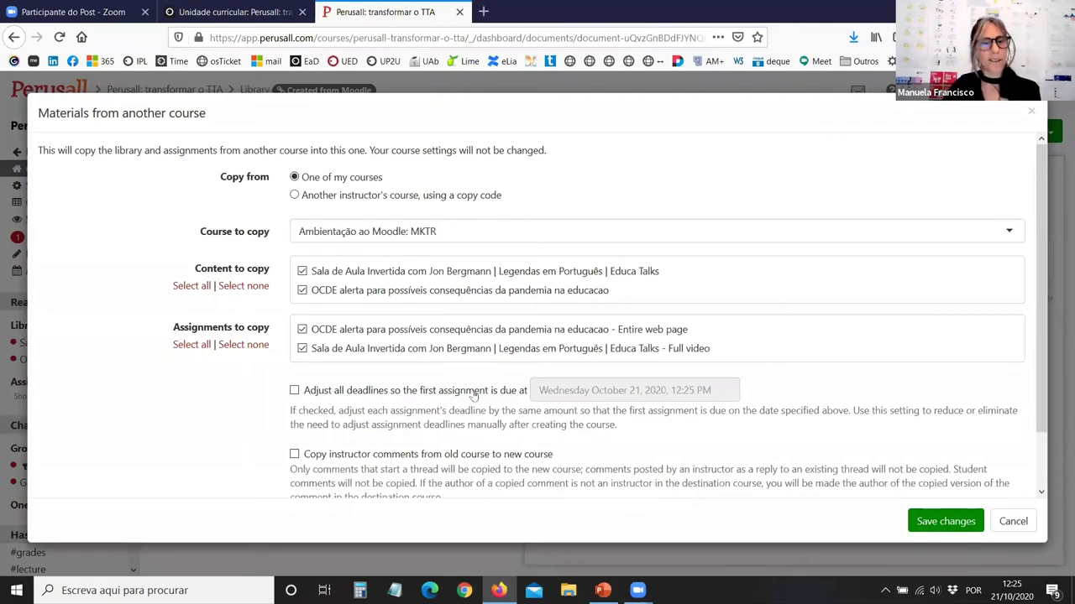
pyautogui.click(364, 232)
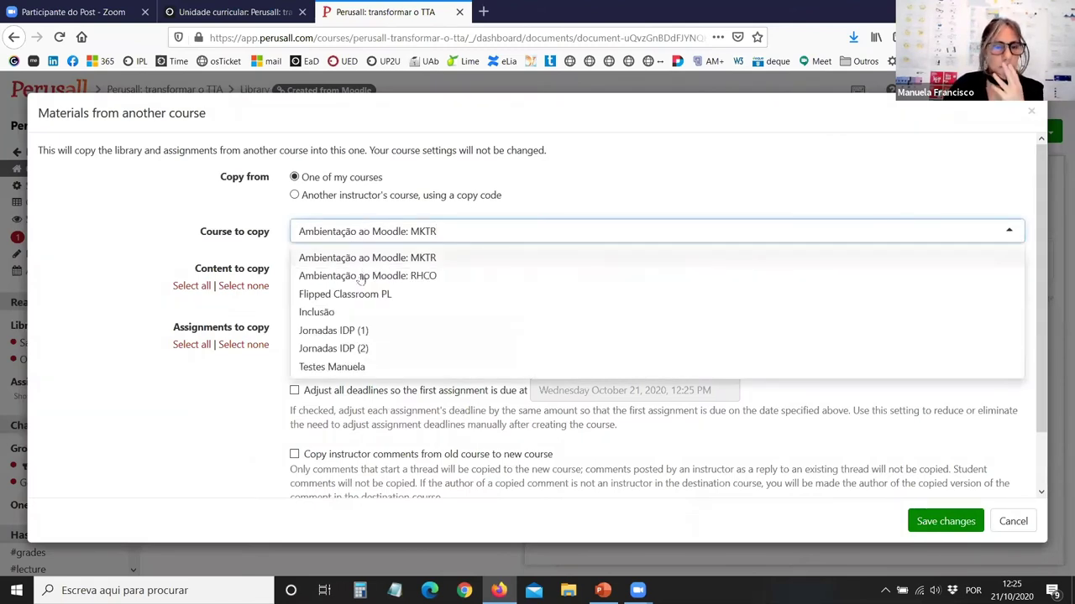
pyautogui.click(353, 370)
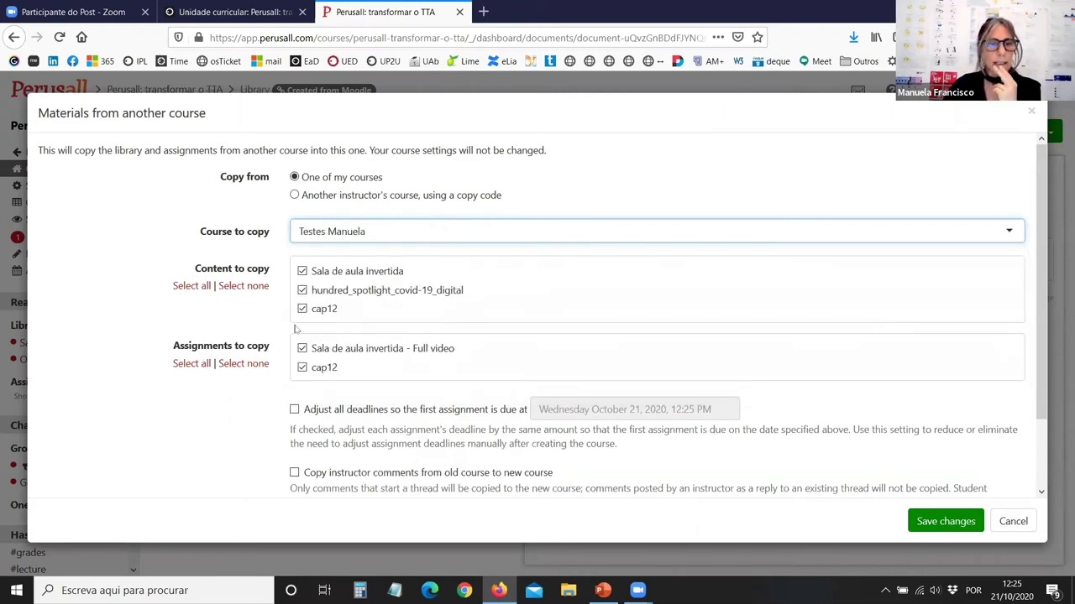
pyautogui.click(302, 289)
pyautogui.click(303, 271)
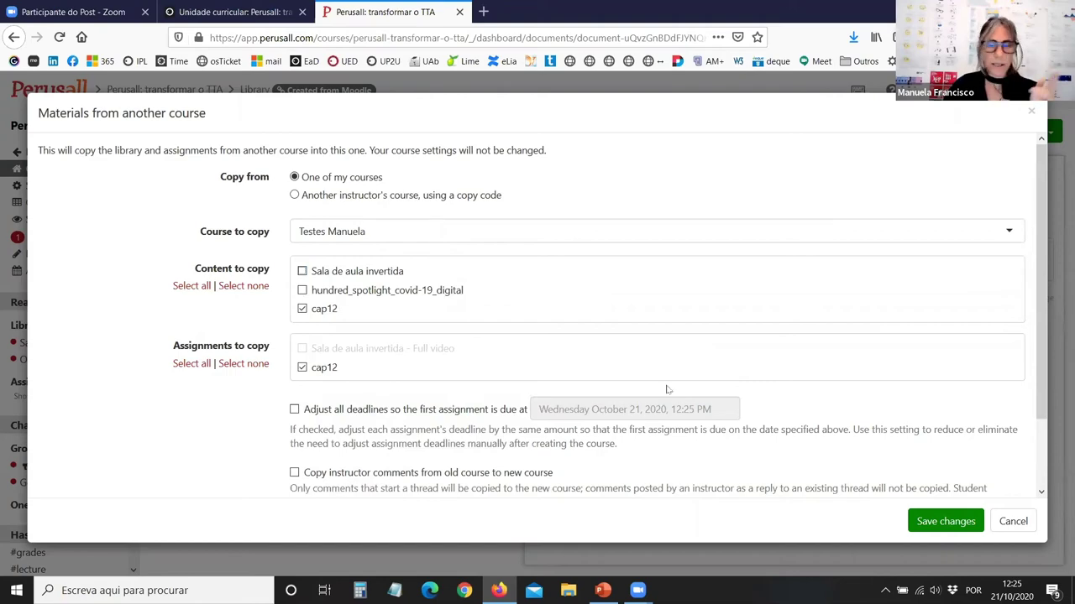
# Include instructor comments, adjust all deadlines to the first assignment's due date of October 21, 2020, 12:25 PM, and save the copy.
pyautogui.scroll(-2, 778, 388)
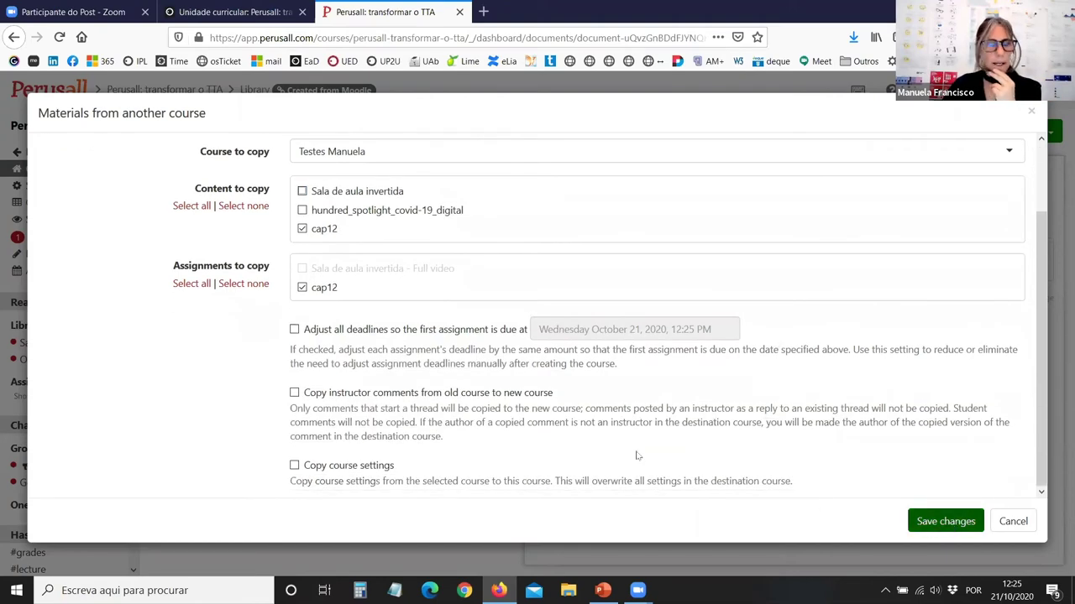
pyautogui.scroll(2, 573, 360)
pyautogui.scroll(-2, 386, 359)
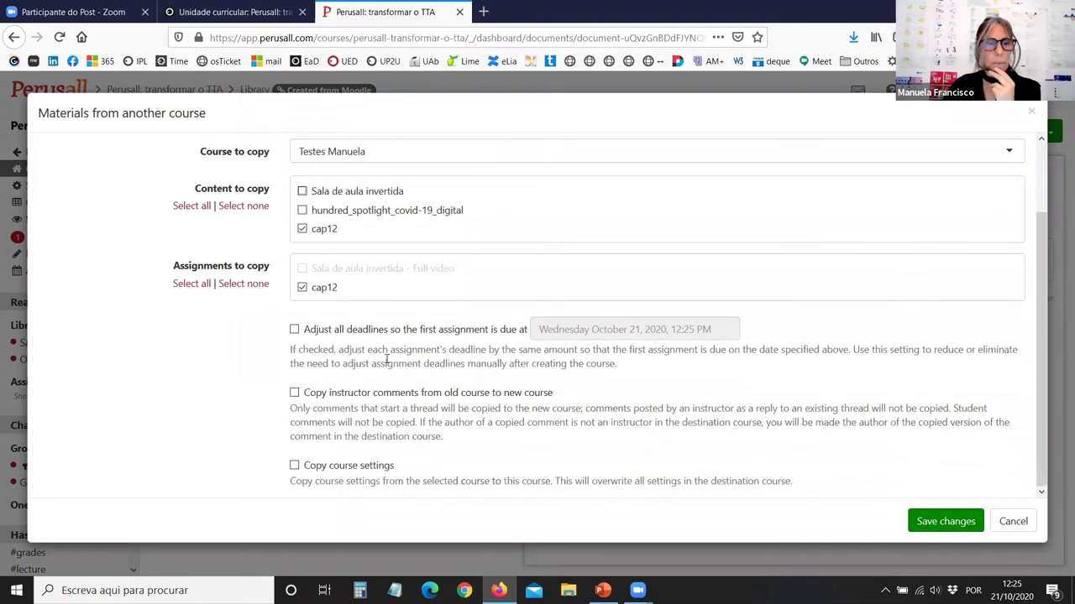
pyautogui.click(295, 394)
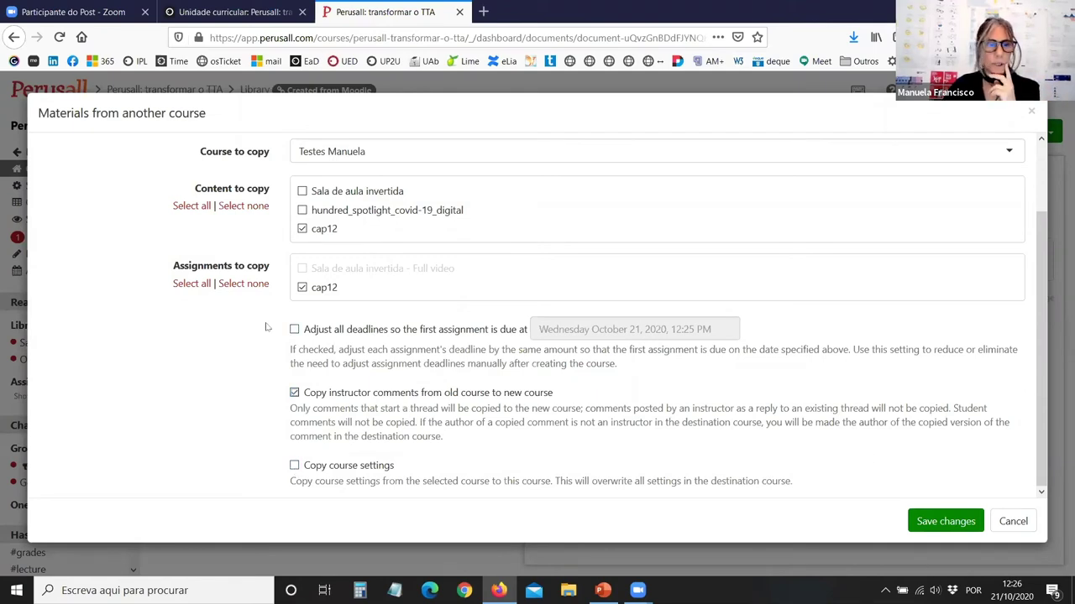
pyautogui.click(295, 330)
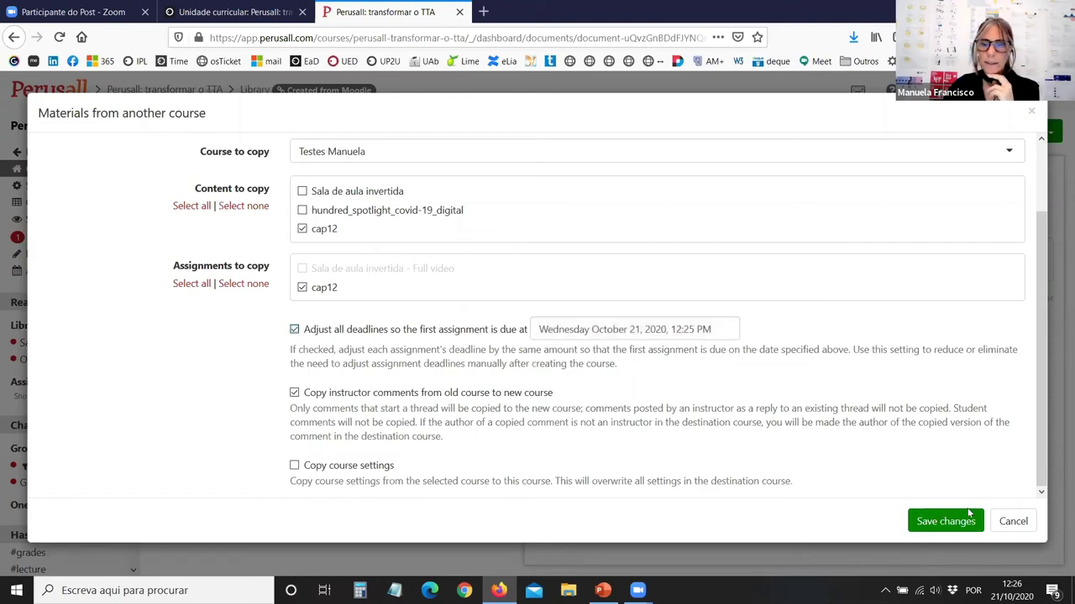
pyautogui.click(942, 521)
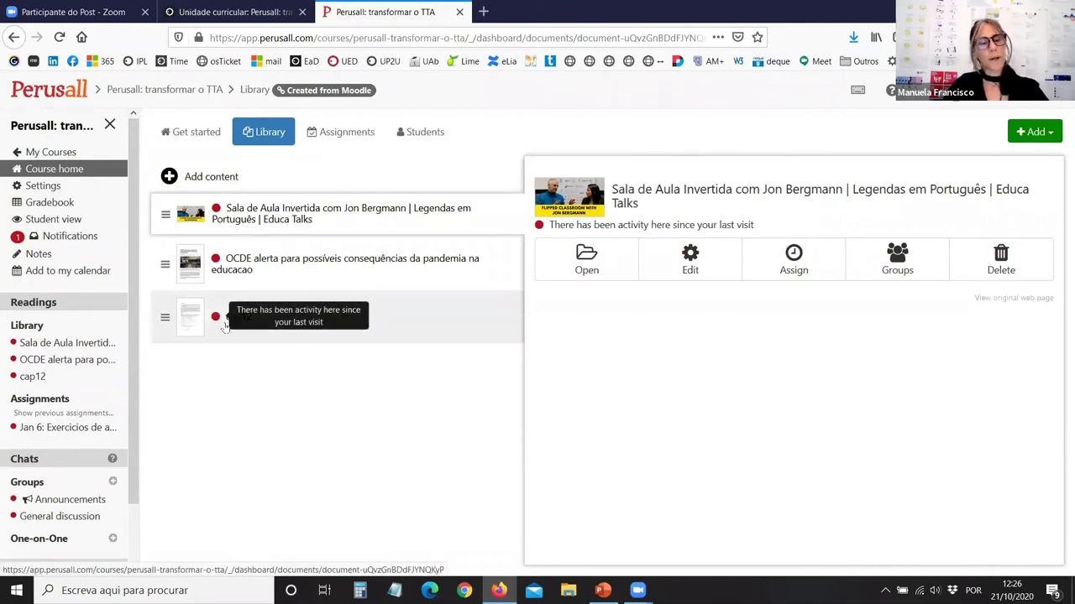
# Select cap12 in the library and examine its item settings, closing them without changes.
pyautogui.moveTo(222, 326)
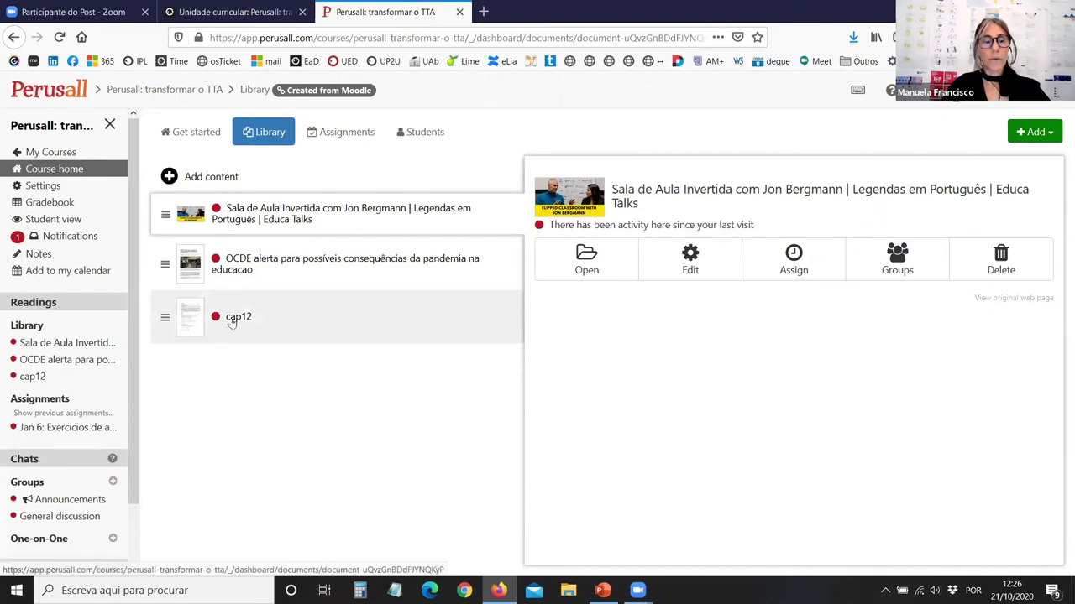
pyautogui.click(231, 324)
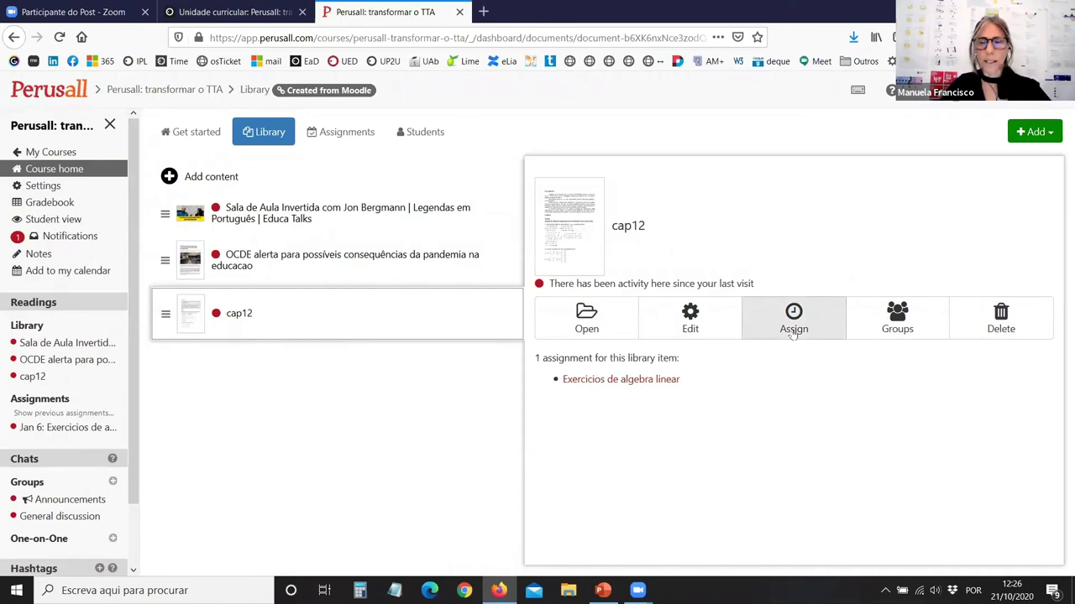
pyautogui.click(689, 322)
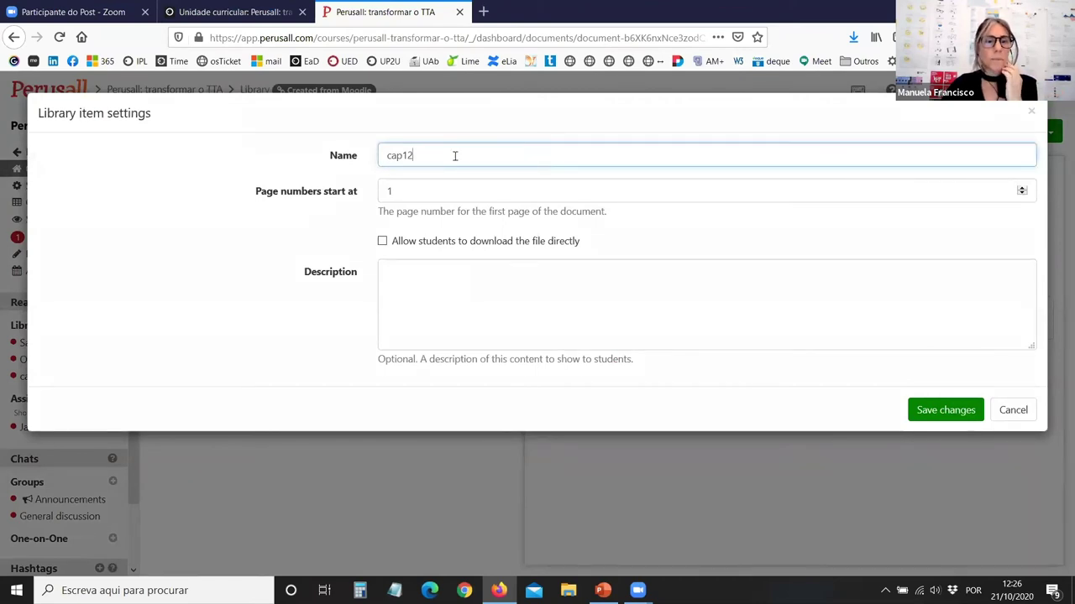
pyautogui.click(1012, 410)
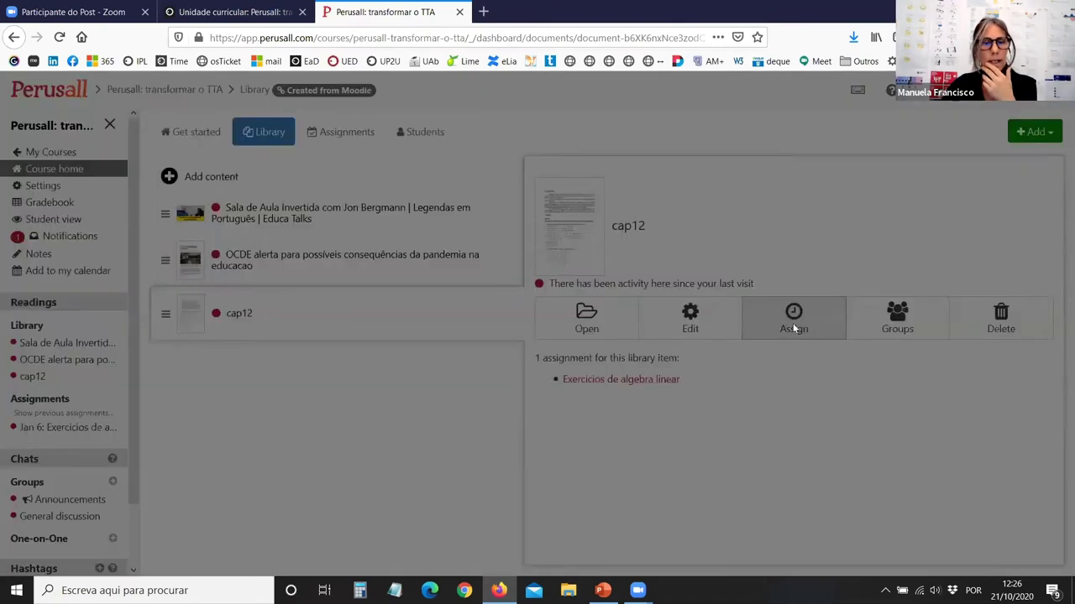
# Create an assignment covering all of the cap12 content and name it Exercícios 1.
pyautogui.click(794, 326)
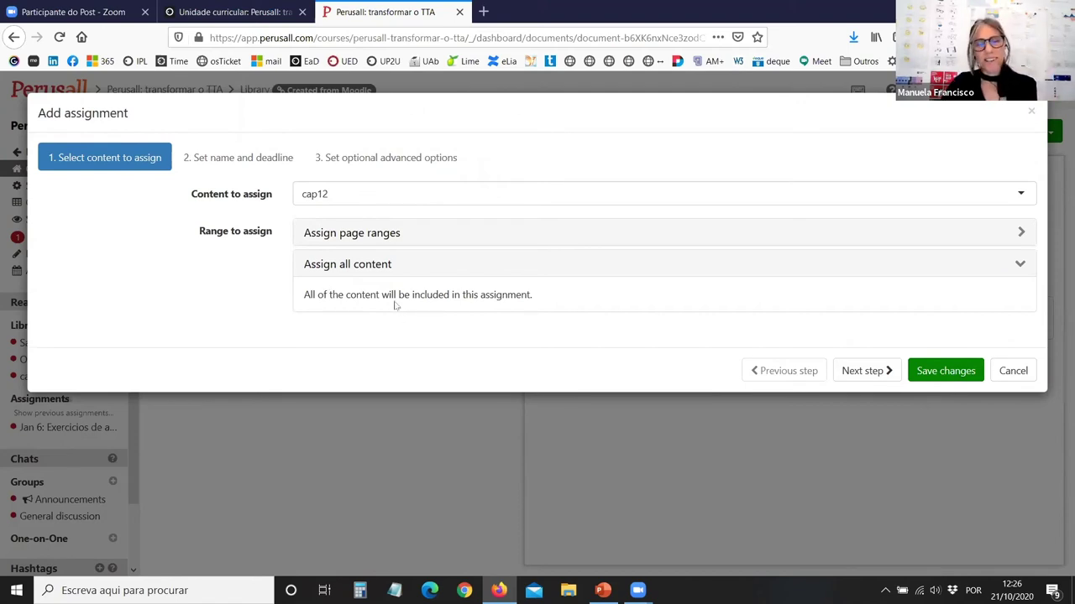
pyautogui.click(865, 372)
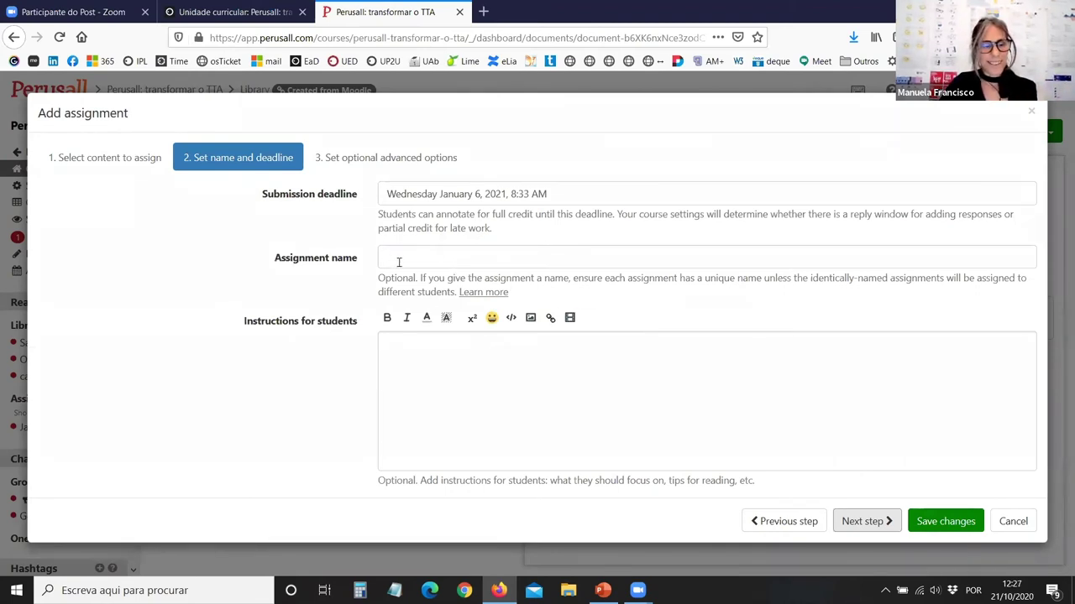
pyautogui.click(399, 262)
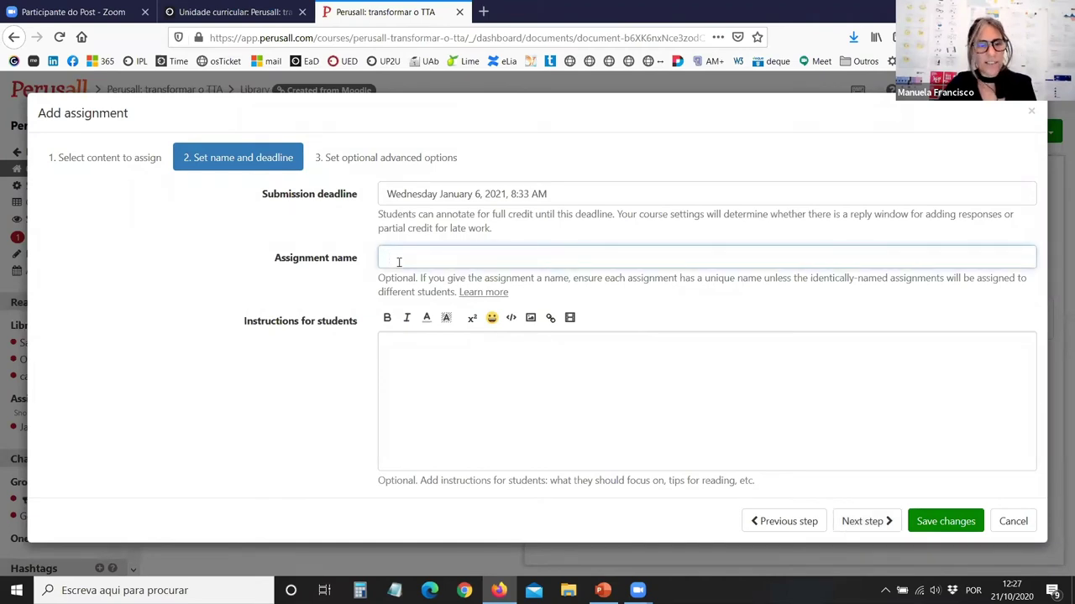
pyautogui.write('Exercícios 1')
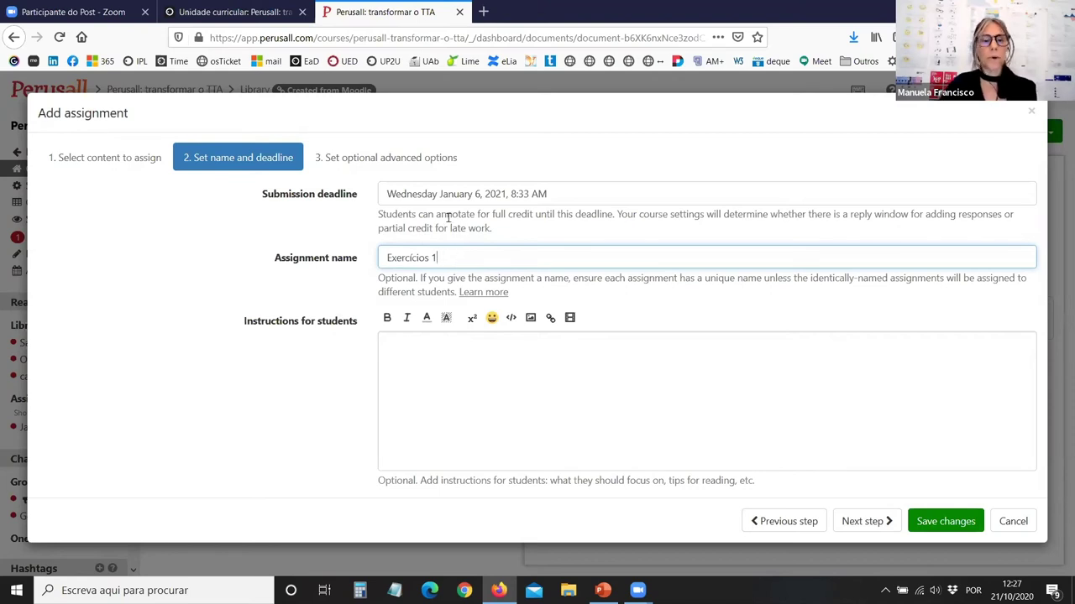
# Set the Exercícios 1 submission deadline to November 4, 2020.
pyautogui.click(574, 192)
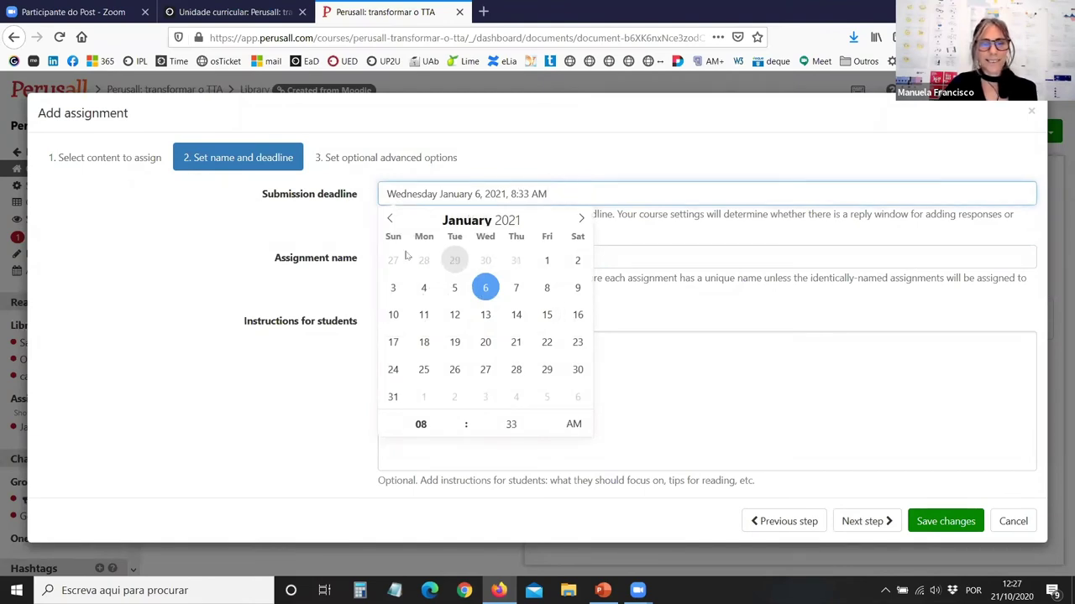
pyautogui.click(389, 218)
pyautogui.click(388, 218)
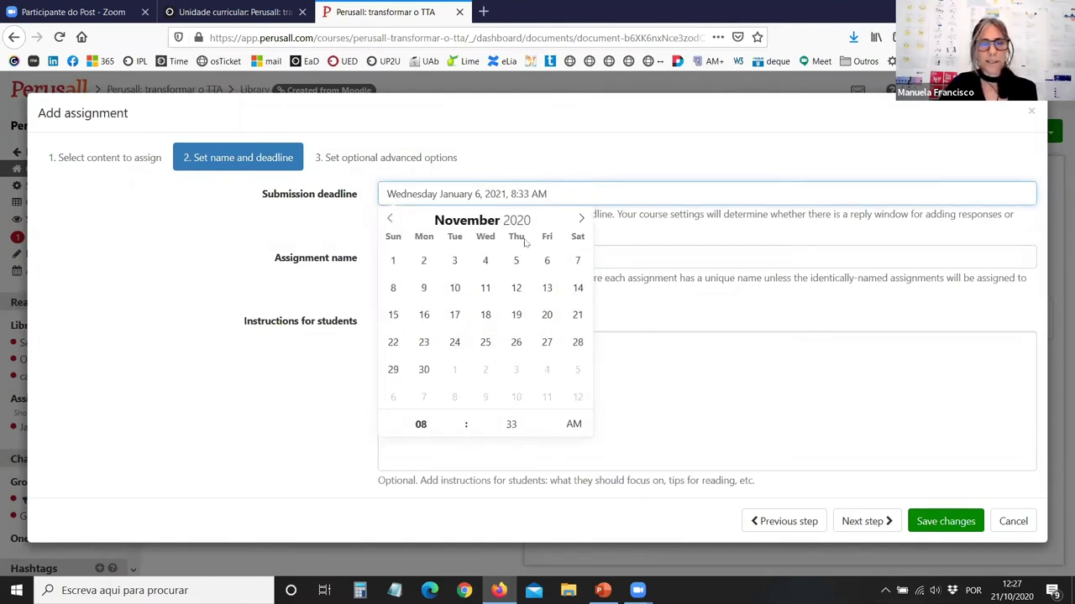
pyautogui.click(490, 267)
pyautogui.click(560, 408)
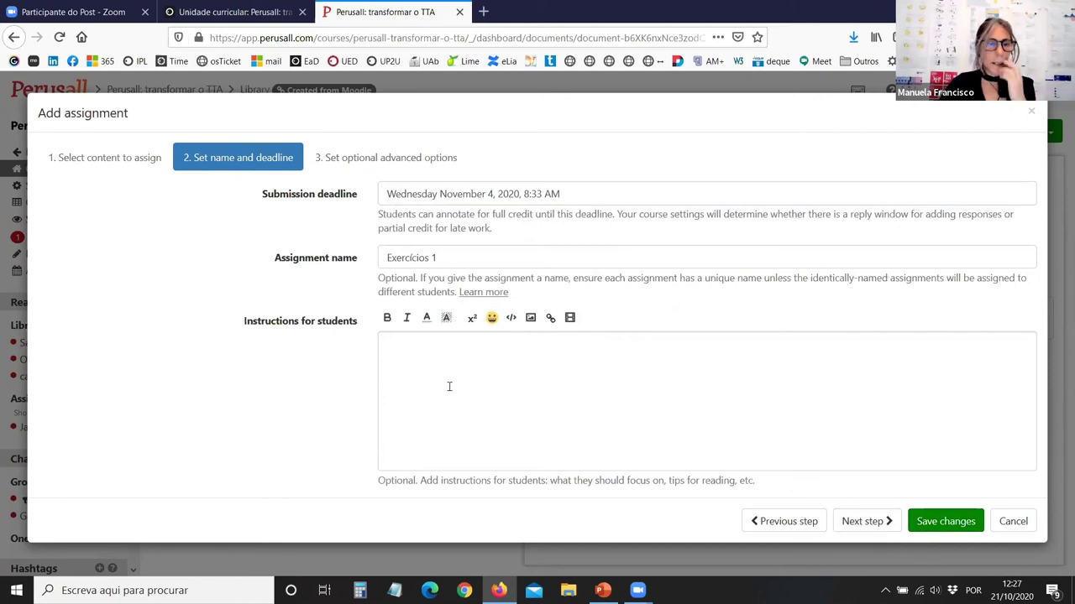
# Review the student instructions and optional advanced options, leaving them blank, and save the Exercícios 1 assignment.
pyautogui.click(567, 425)
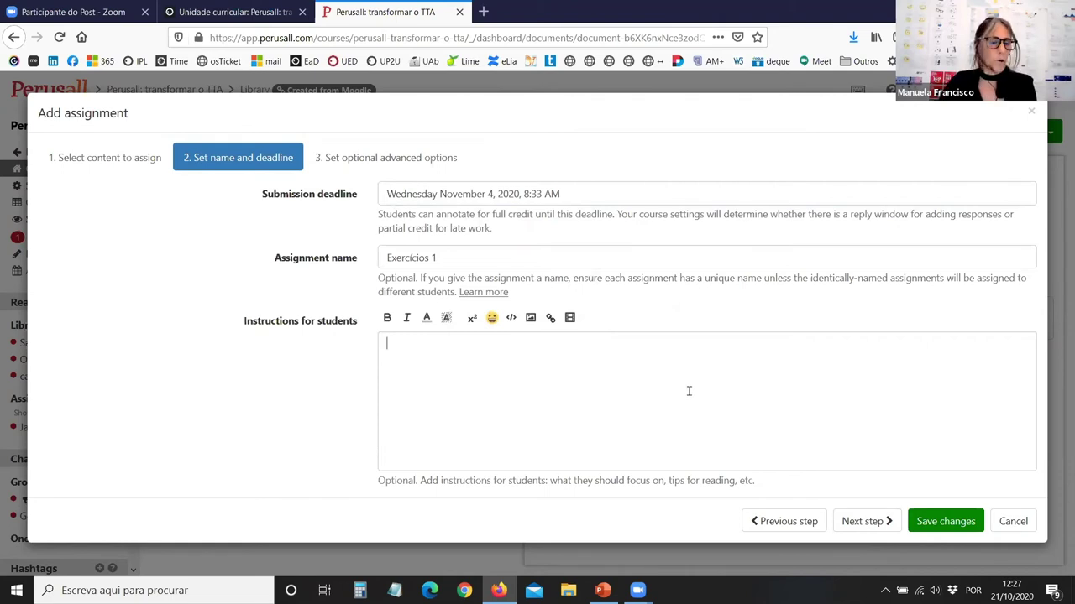
pyautogui.click(862, 521)
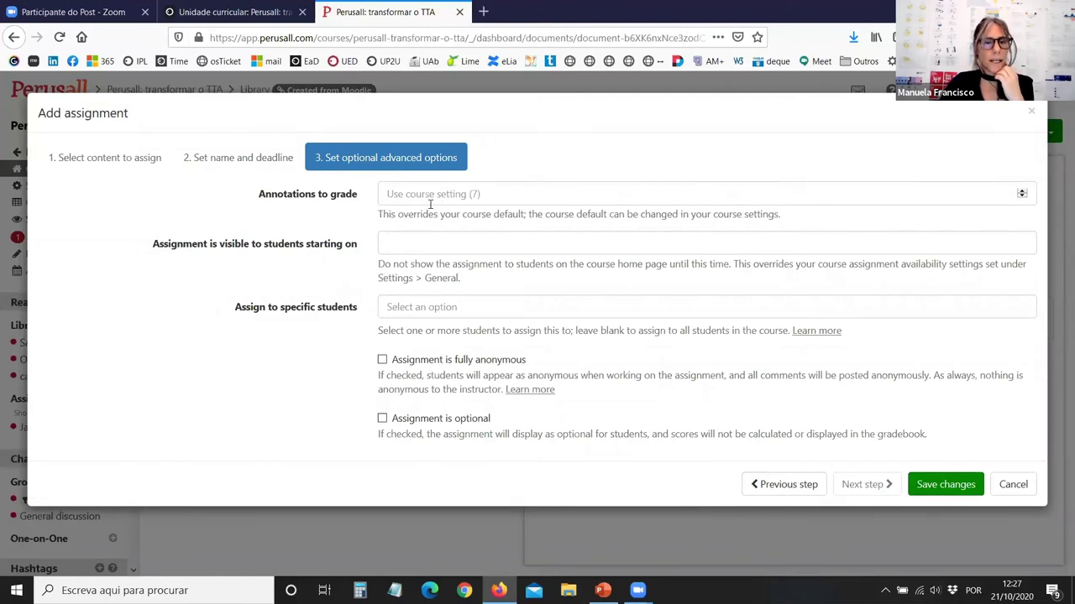
pyautogui.click(572, 186)
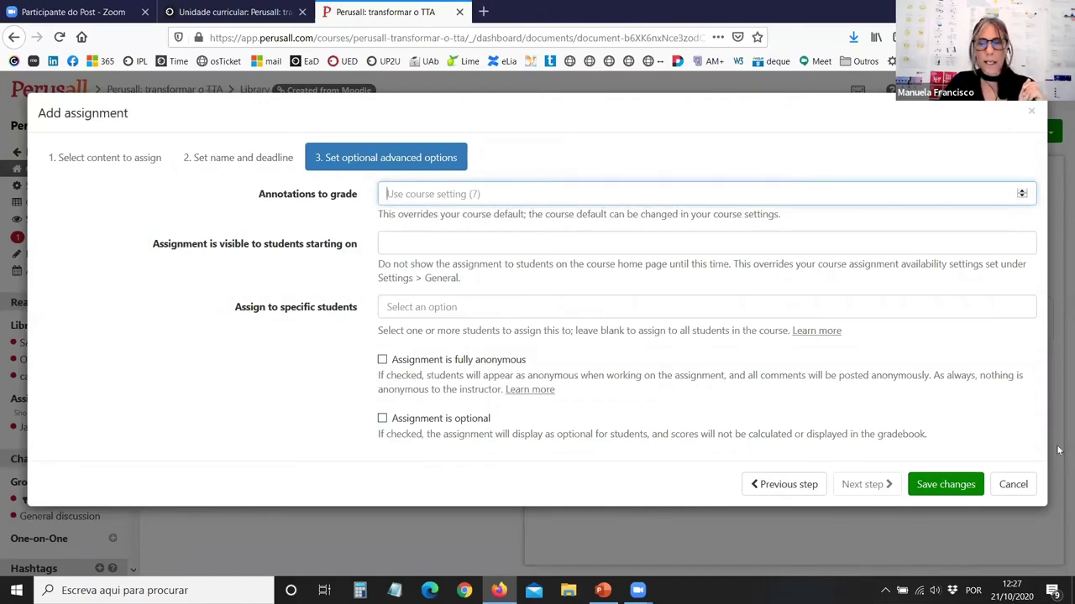
pyautogui.click(943, 485)
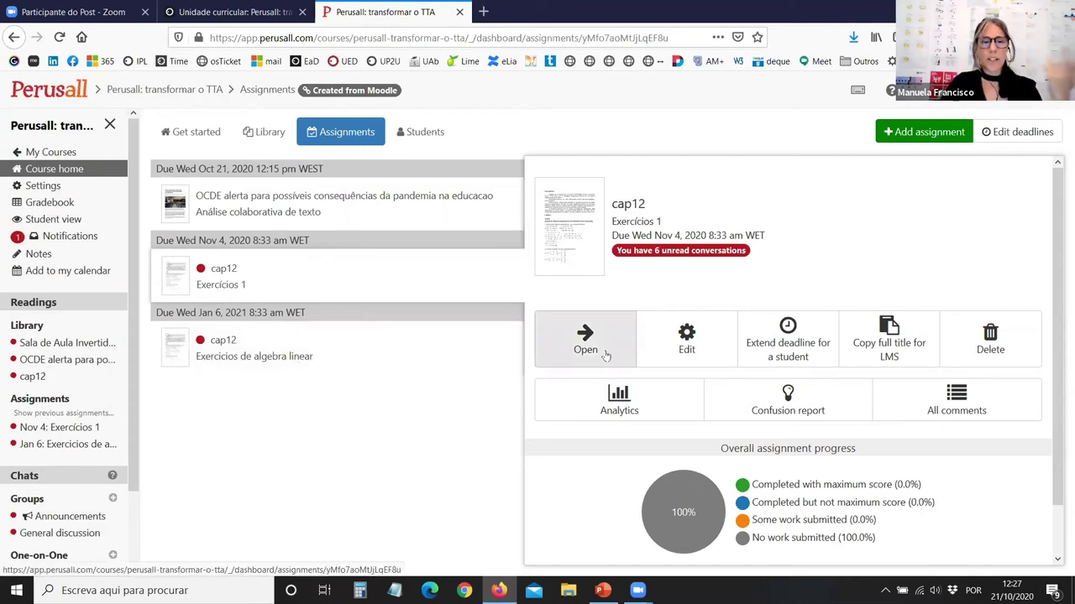
# Open the Exercícios 1 assignment, examine the conversation on exercise 1.1 and its image upload option, and cancel the upload.
pyautogui.click(568, 343)
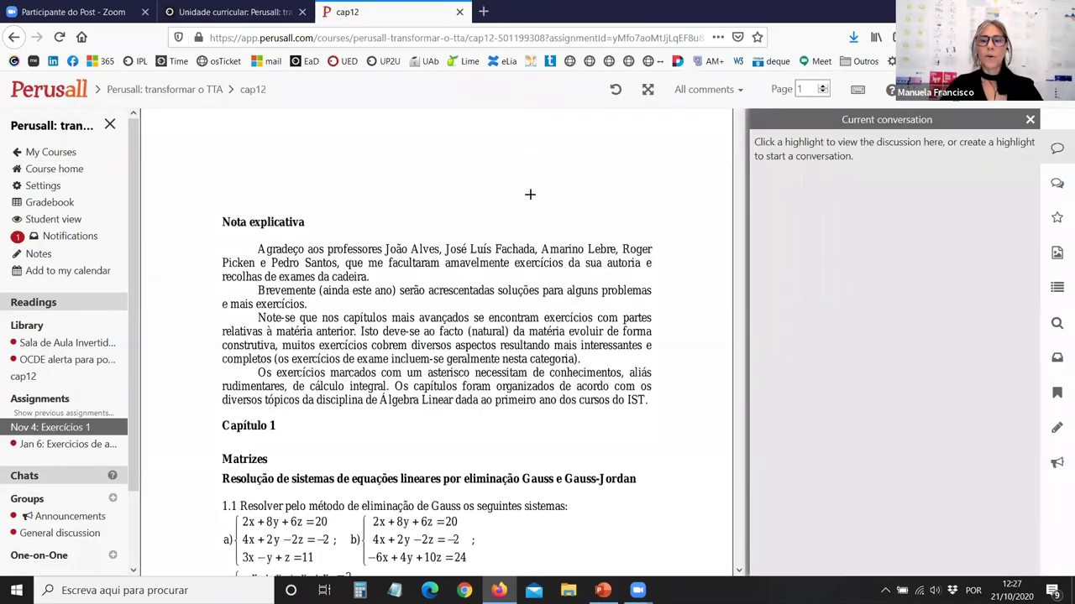
pyautogui.scroll(-3, 345, 252)
pyautogui.scroll(-2, 344, 288)
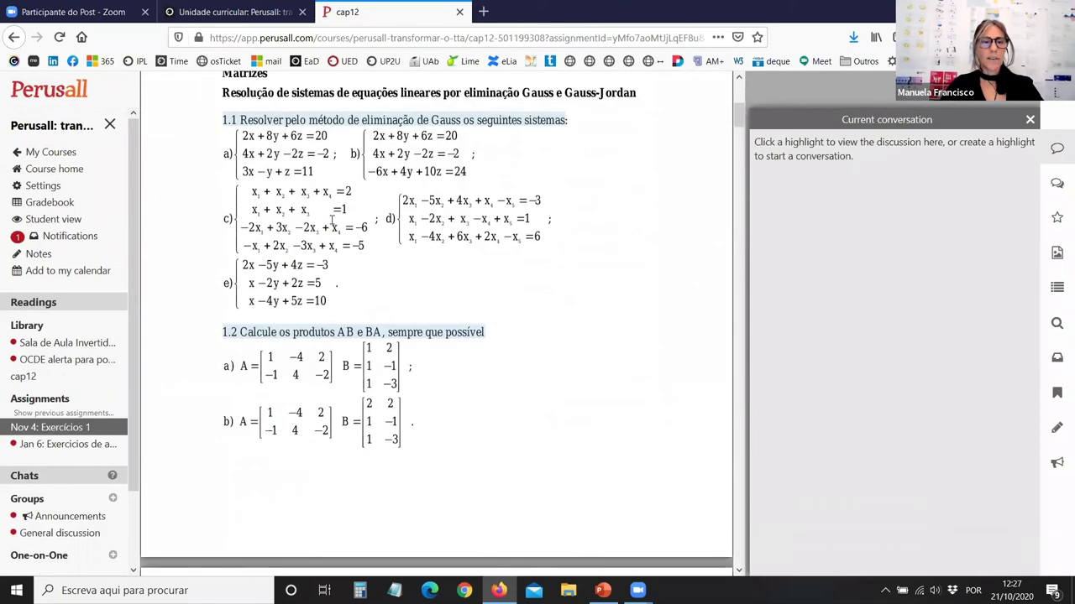
pyautogui.click(326, 123)
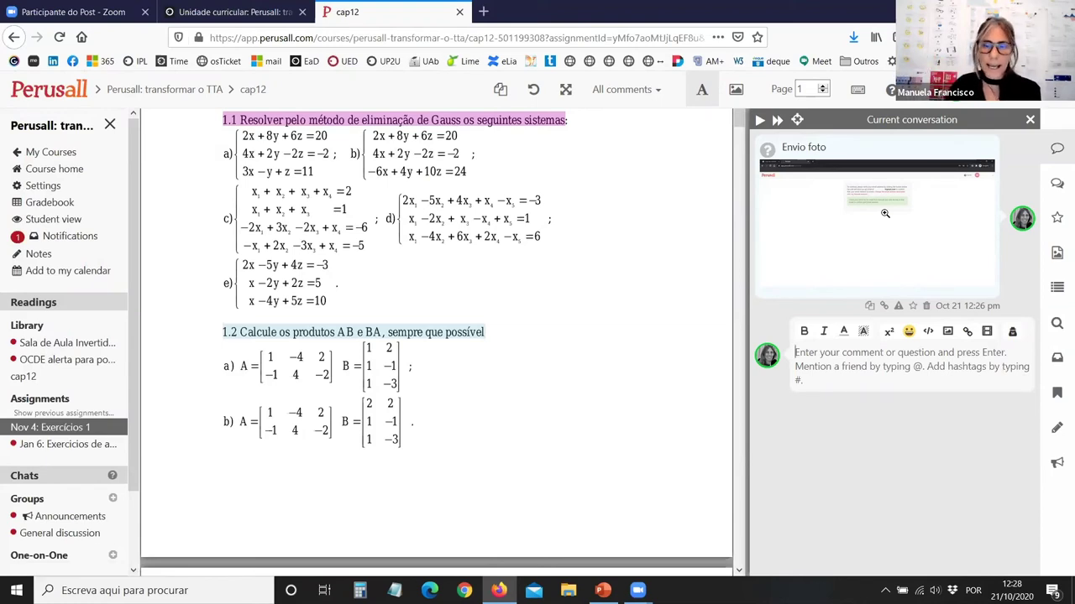
pyautogui.click(946, 334)
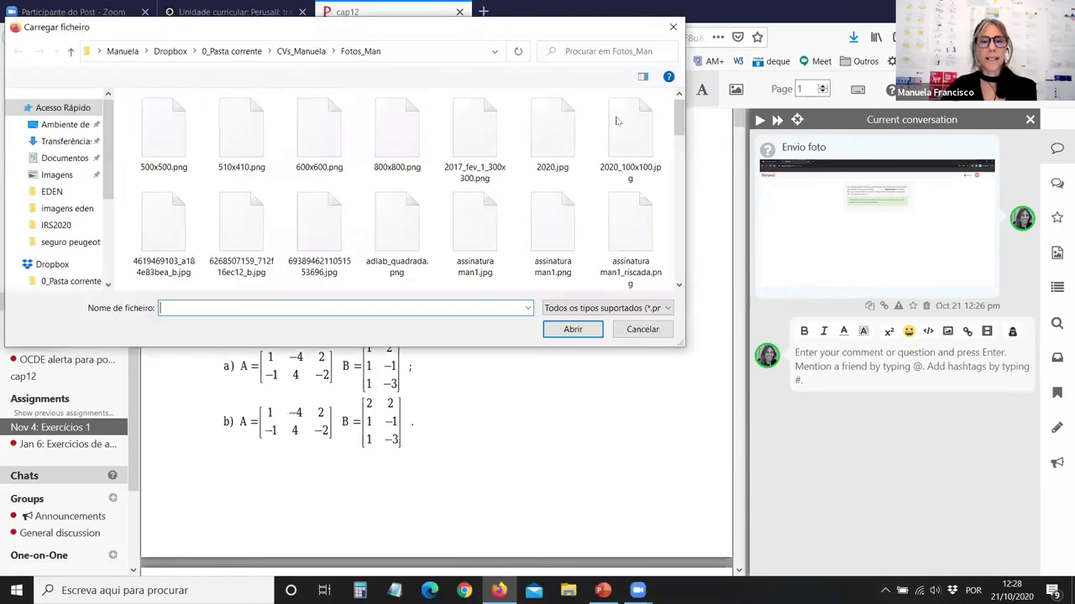
pyautogui.click(672, 27)
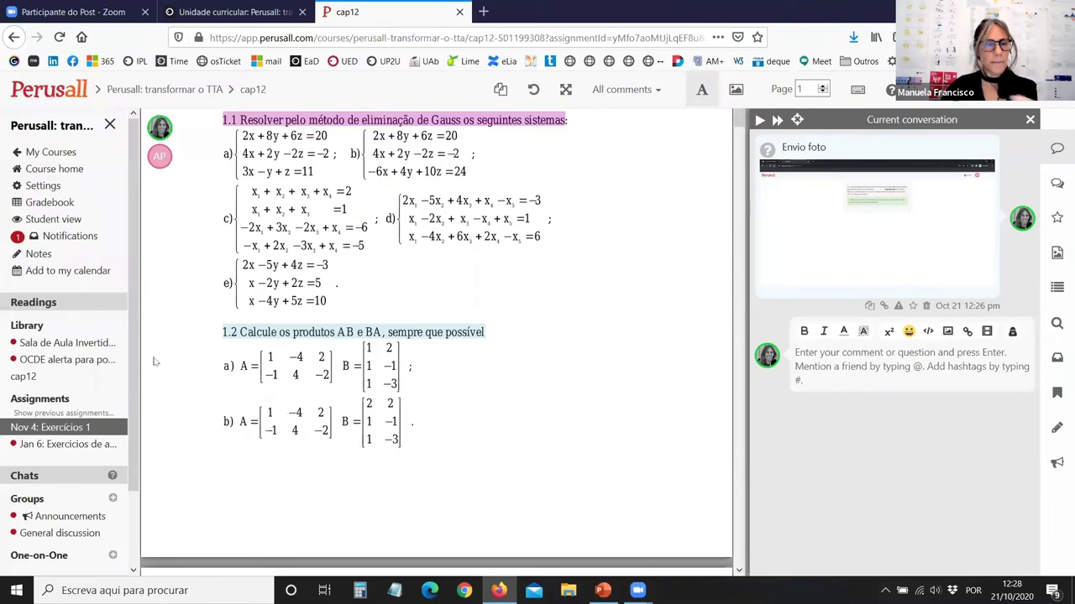
# Look through the remaining cap12 exercises and their highlighted passages, and return to the course's assignment list.
pyautogui.scroll(-5, 386, 252)
pyautogui.scroll(-5, 389, 217)
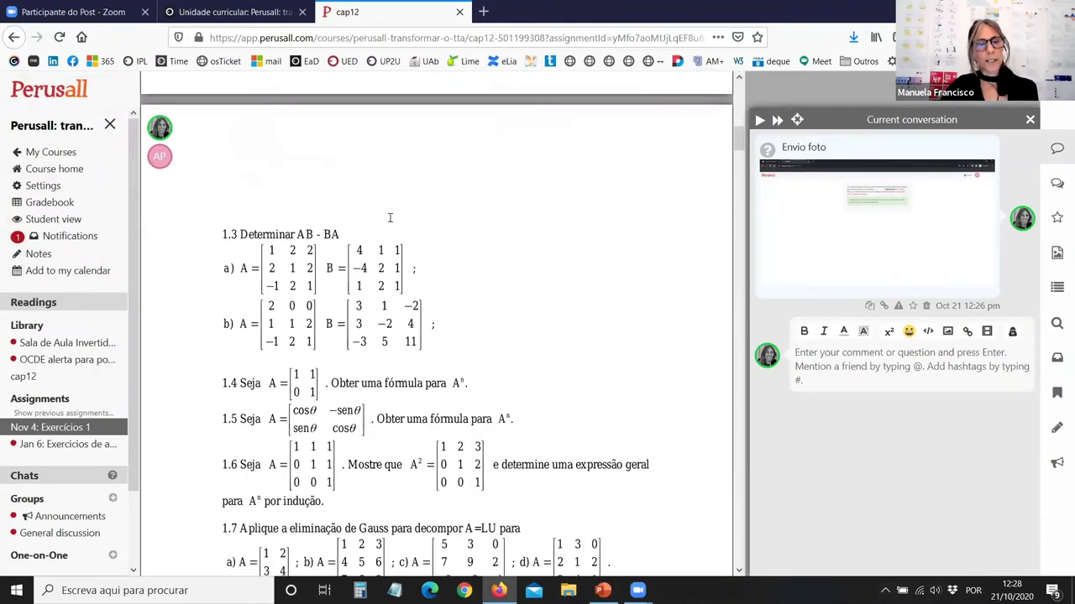
pyautogui.scroll(-5, 317, 336)
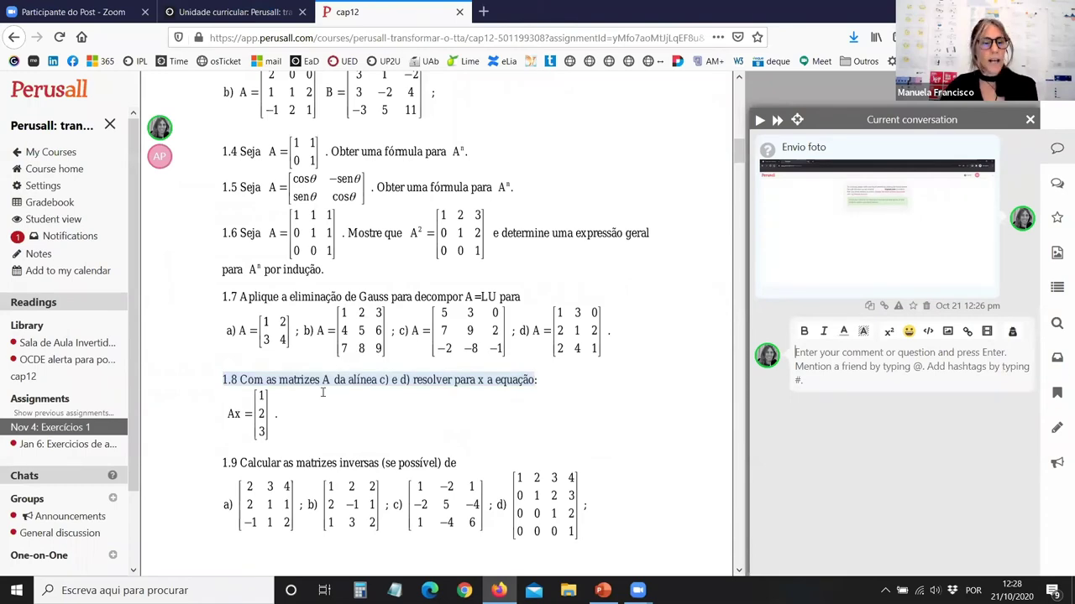
pyautogui.scroll(15, 353, 373)
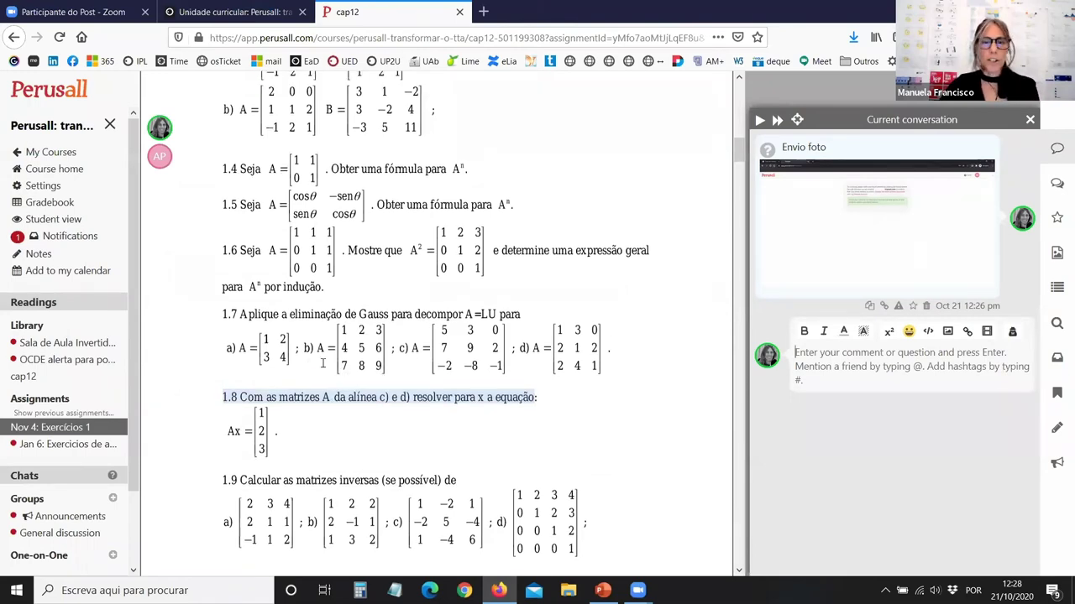
pyautogui.scroll(5, 379, 362)
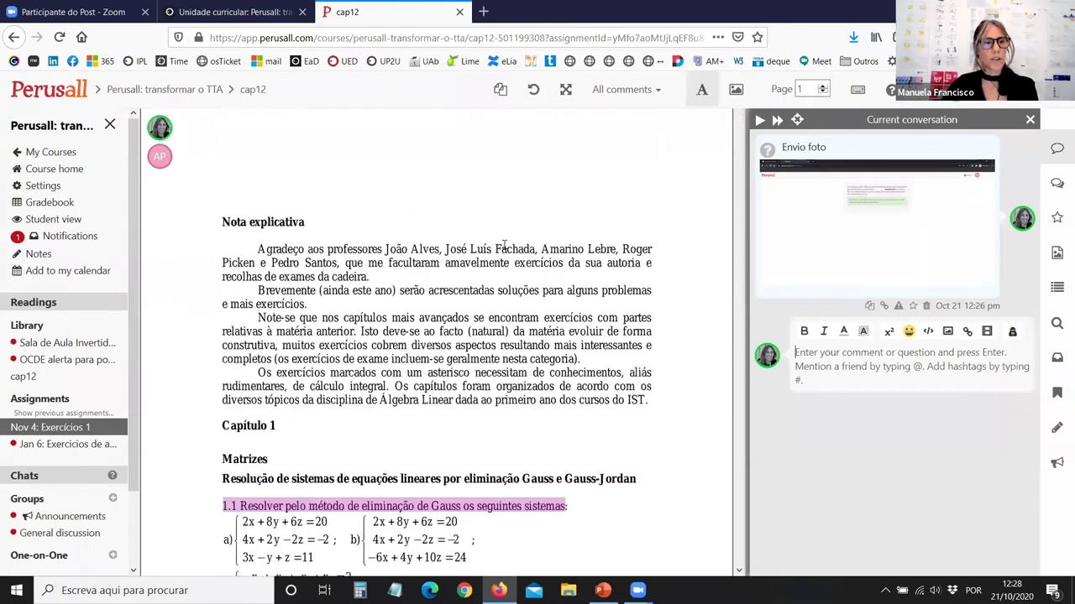
pyautogui.click(206, 89)
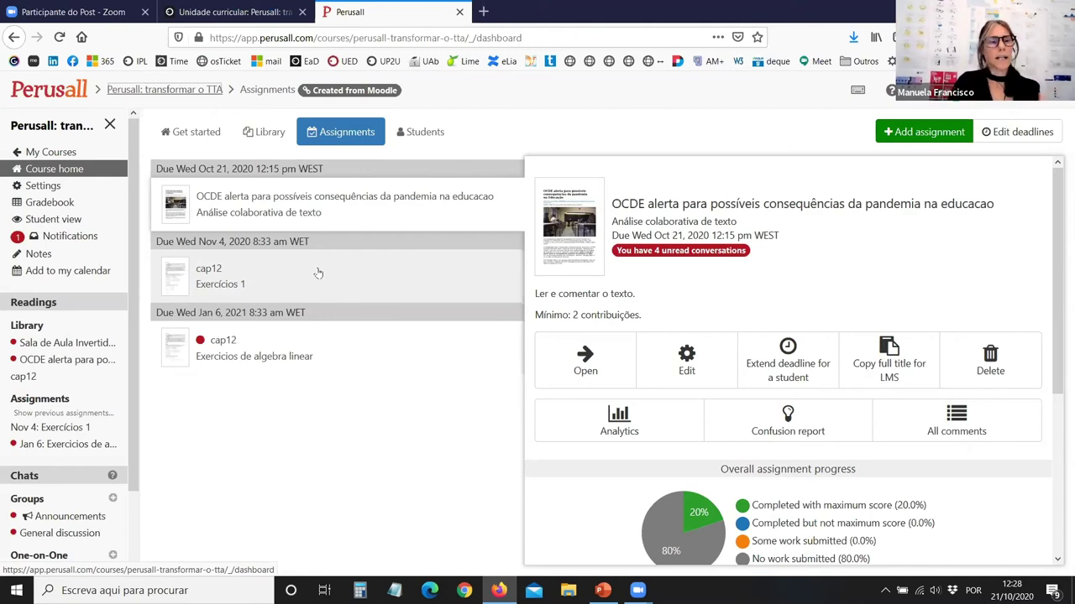
# Open the course settings and review the general options, including the languages offered for annotations, leaving the annotation language as it is.
pyautogui.click(46, 190)
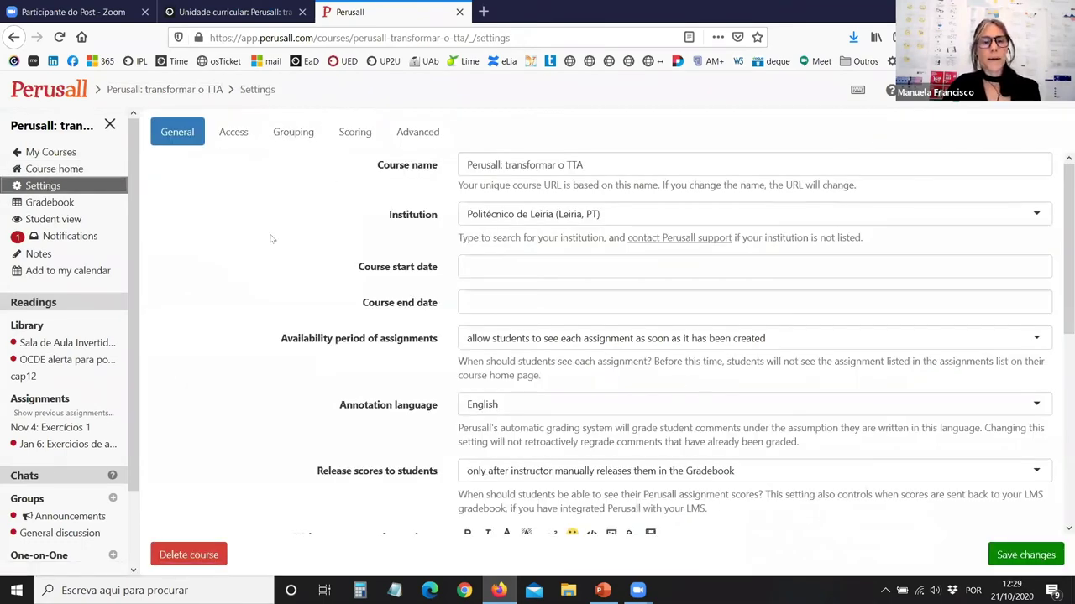
pyautogui.scroll(-2, 247, 201)
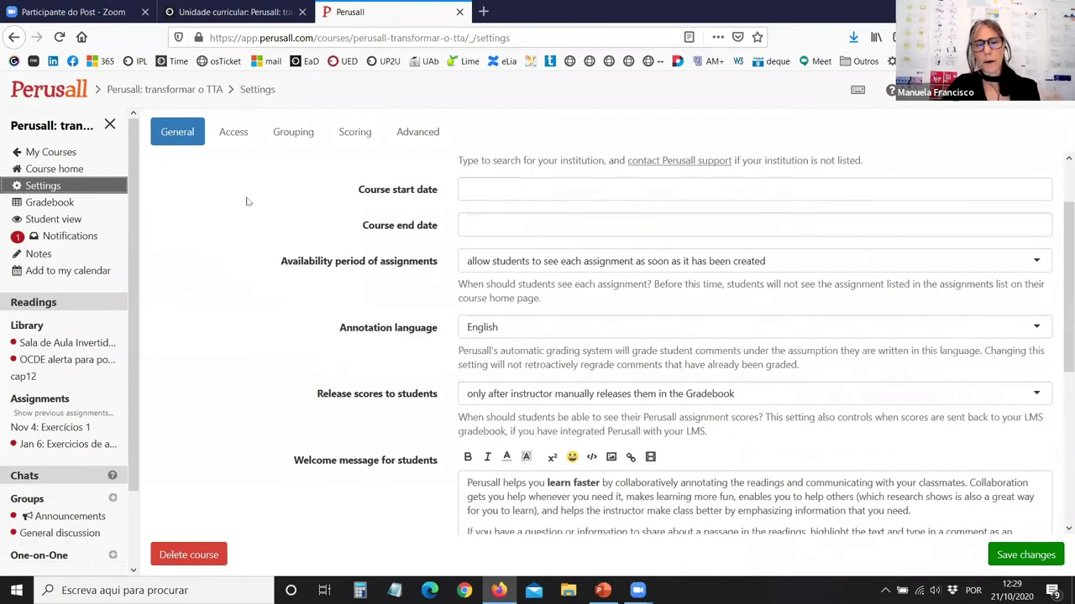
pyautogui.scroll(2, 247, 202)
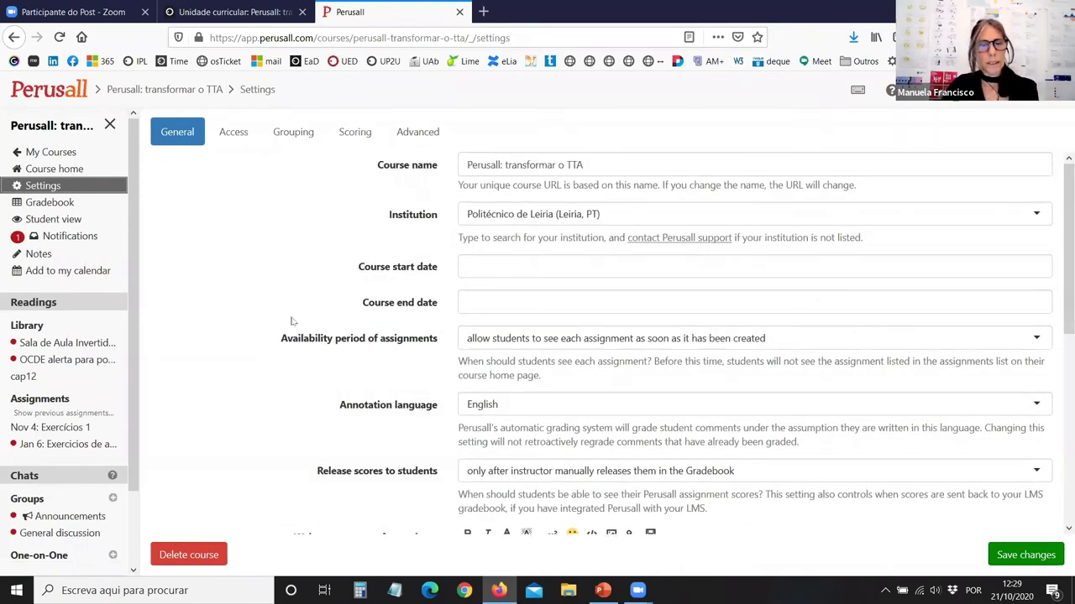
pyautogui.scroll(-3, 292, 320)
pyautogui.scroll(-4, 293, 321)
pyautogui.scroll(6, 292, 319)
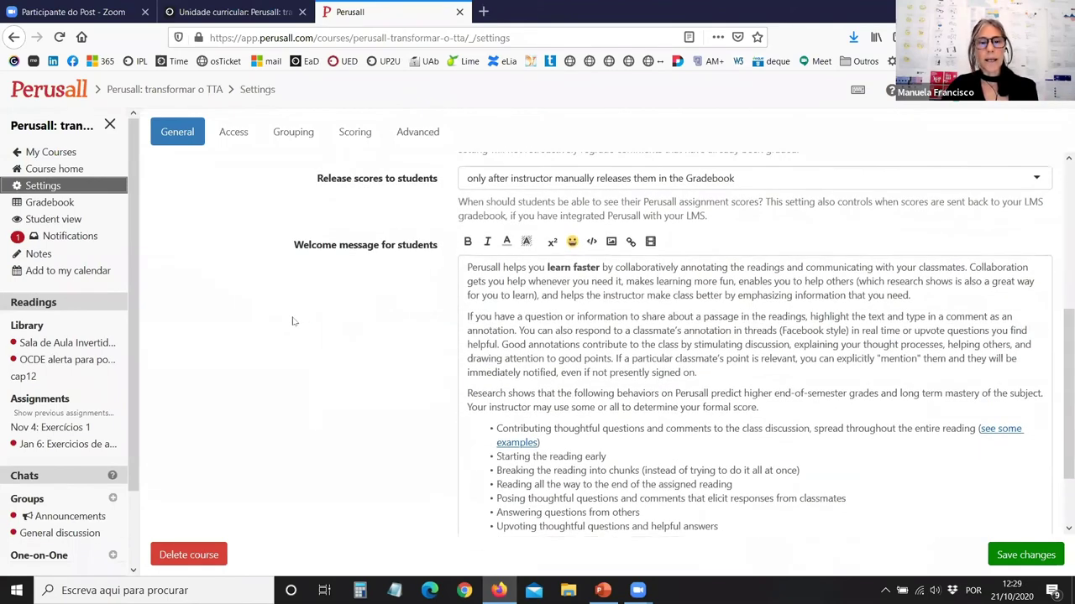
pyautogui.click(541, 329)
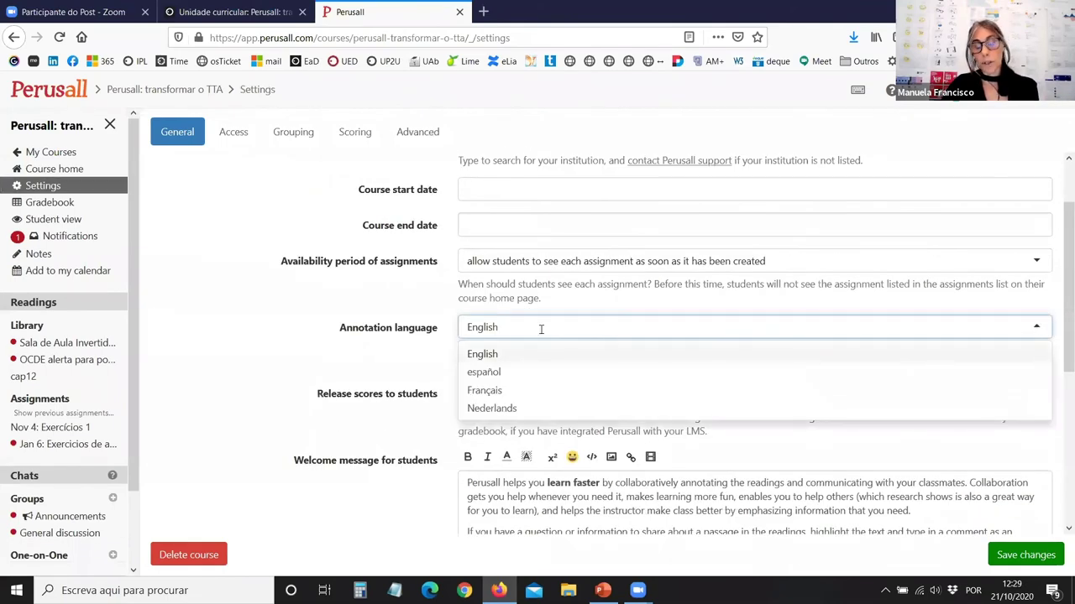
pyautogui.click(204, 332)
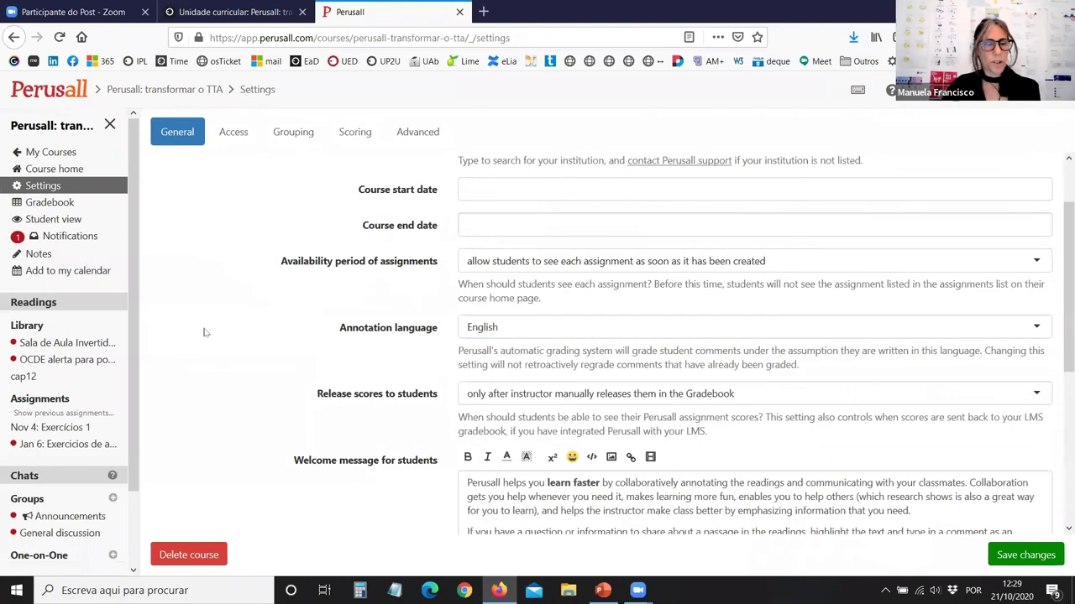
# Look over the general settings for assignment availability, score release and the welcome message for students.
pyautogui.scroll(-4, 204, 333)
pyautogui.scroll(6, 492, 394)
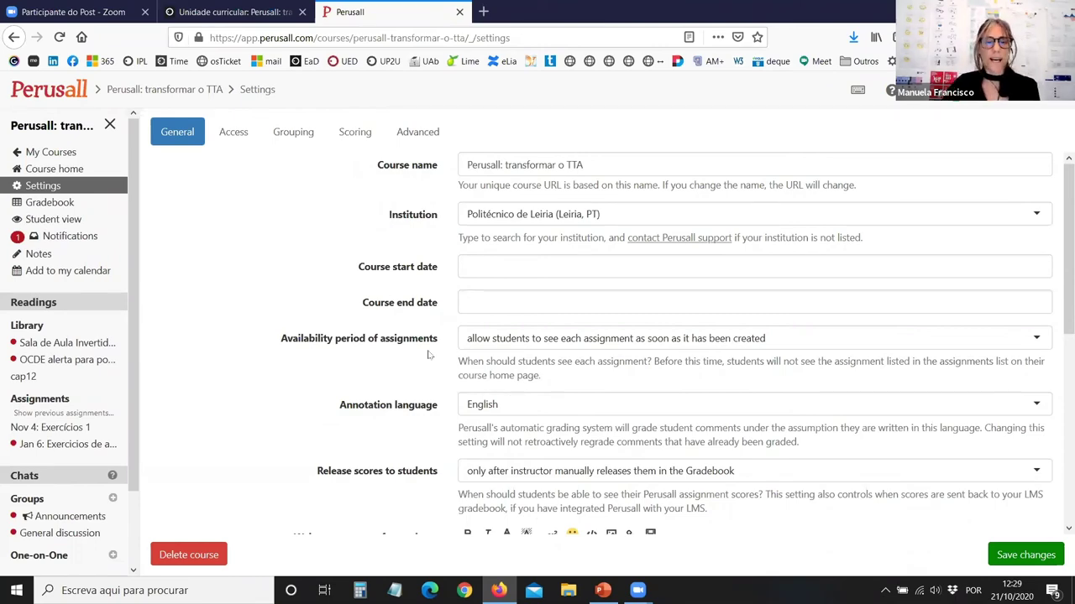
pyautogui.scroll(-3, 229, 339)
pyautogui.scroll(-3, 235, 336)
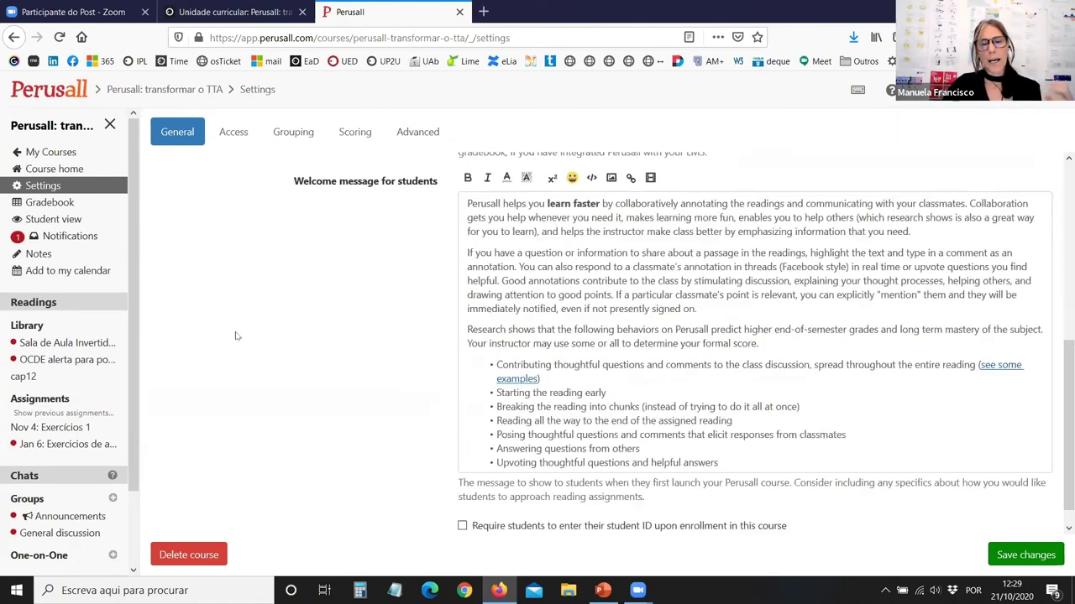
pyautogui.scroll(6, 248, 327)
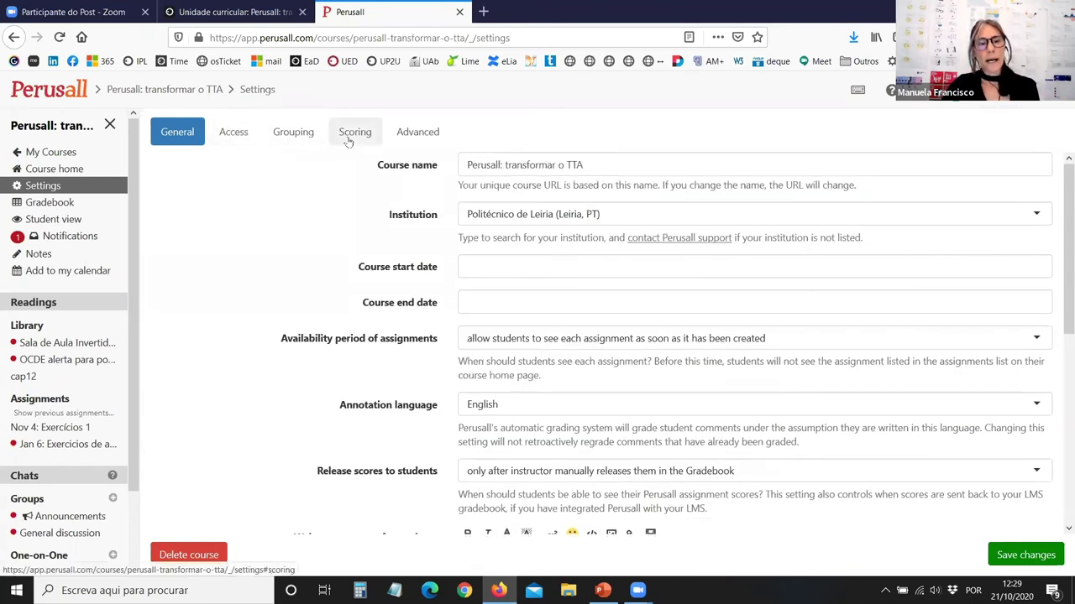
# Examine the scoring settings for the annotation content component, including annotations to grade and point values per quality level.
pyautogui.click(349, 139)
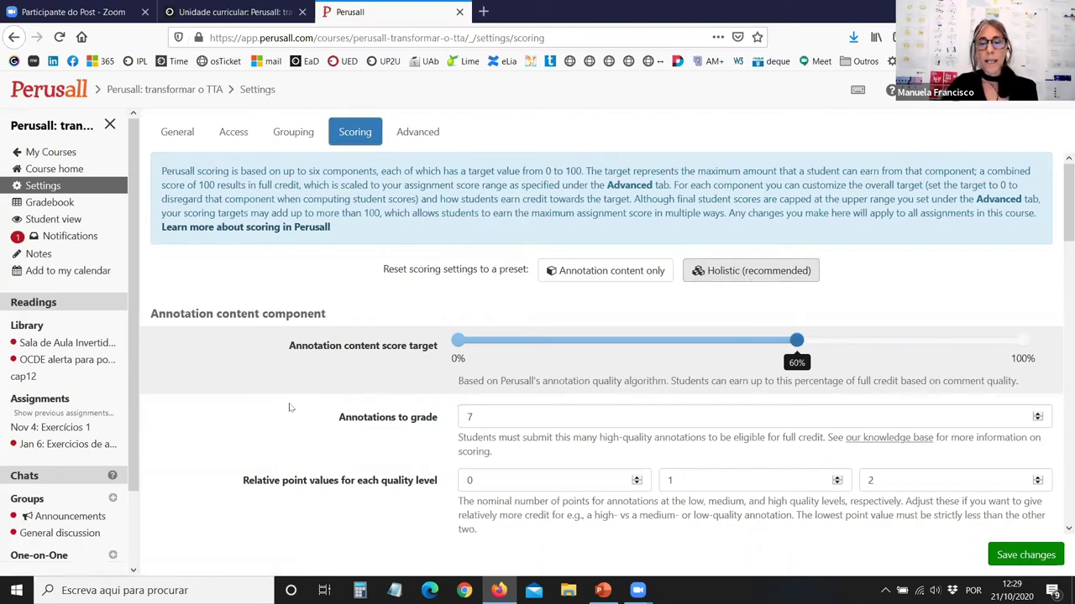
pyautogui.scroll(-2, 289, 407)
pyautogui.scroll(-1, 289, 408)
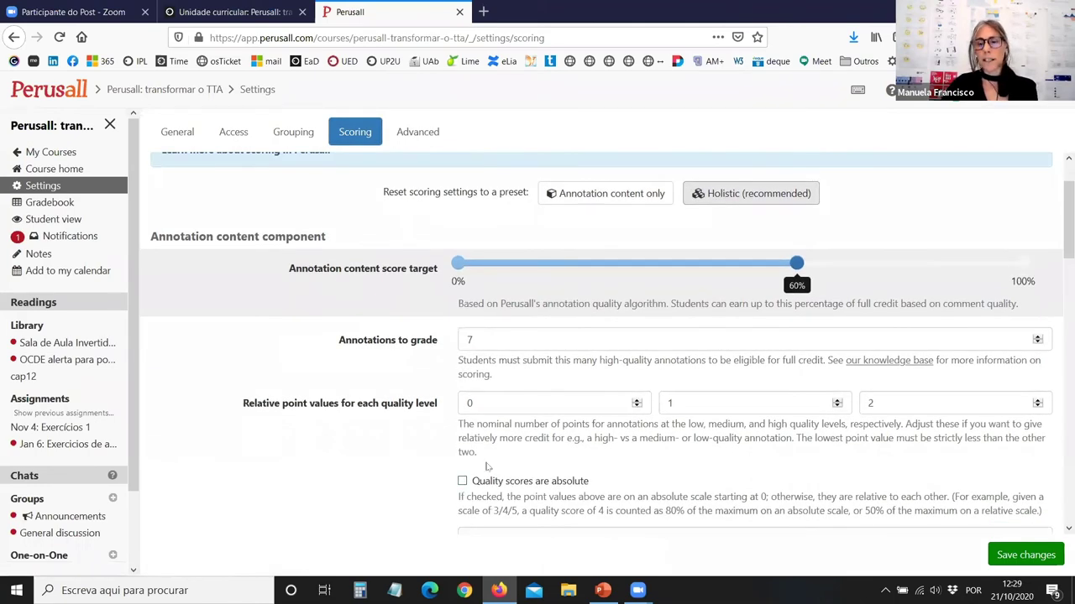
pyautogui.scroll(-6, 774, 398)
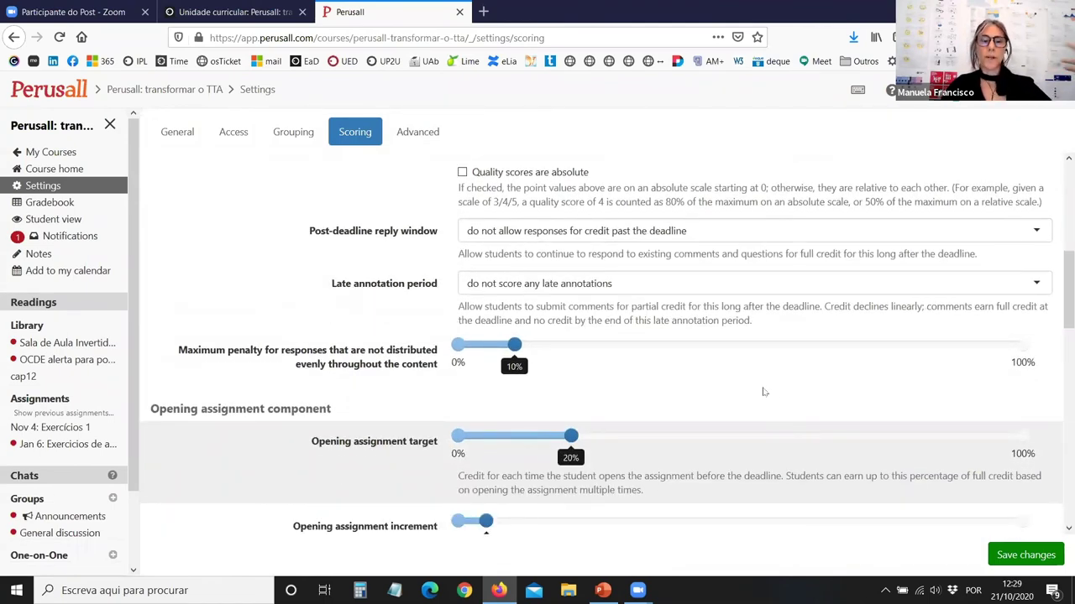
pyautogui.scroll(6, 765, 385)
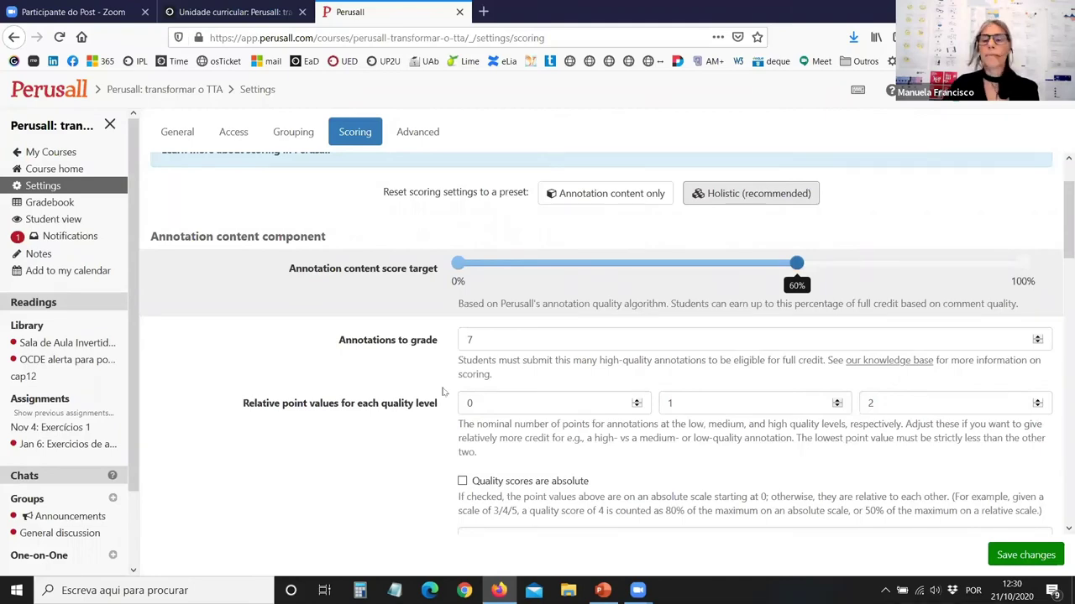
pyautogui.scroll(-2, 476, 333)
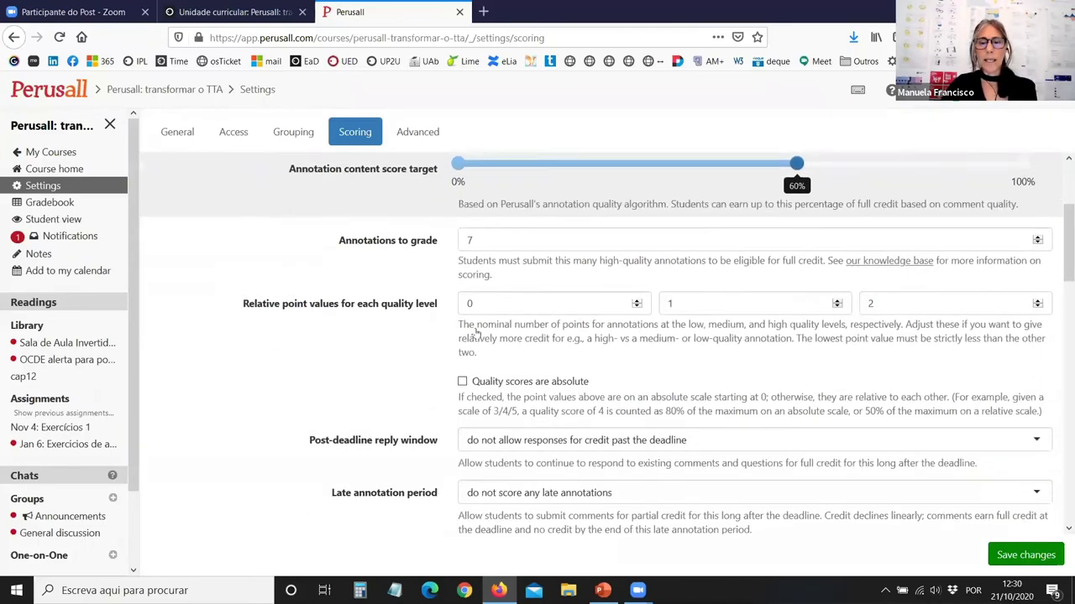
pyautogui.scroll(-1, 476, 334)
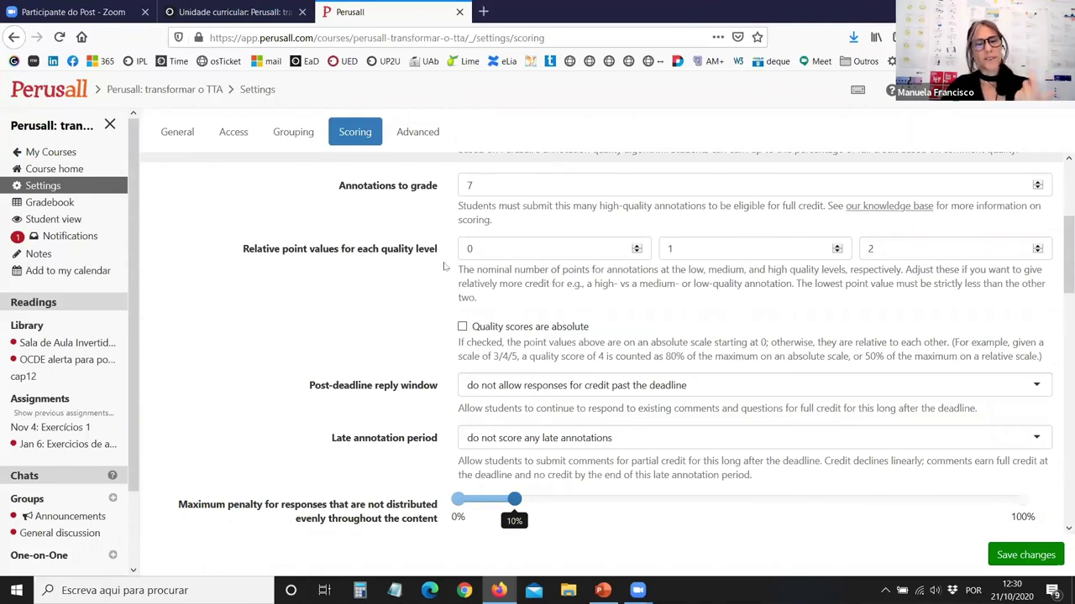
# Review the remaining scoring components through upvoting and save the scoring settings.
pyautogui.click(569, 248)
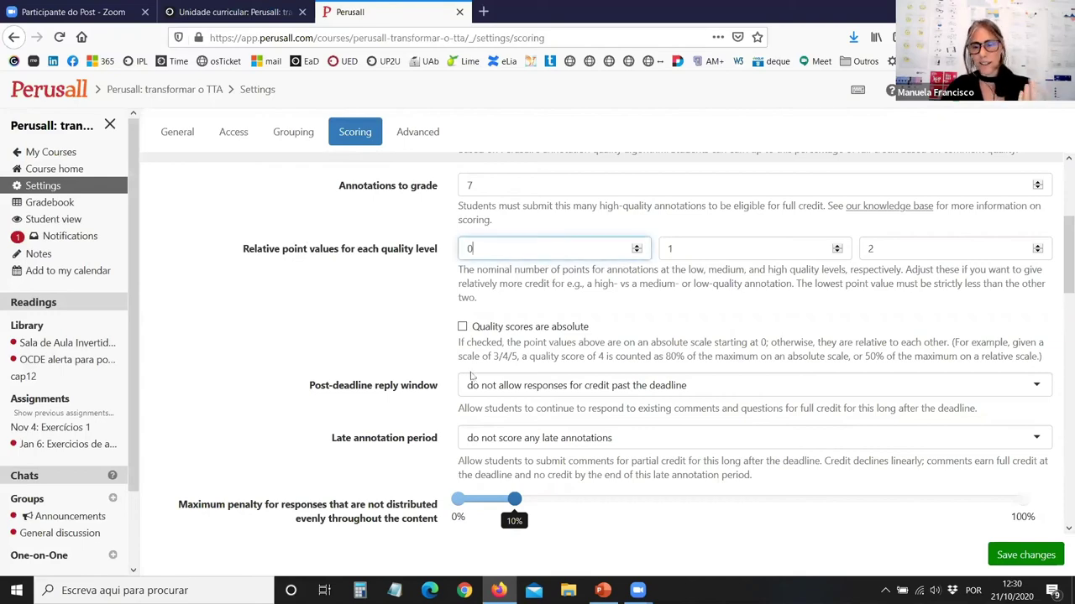
pyautogui.scroll(-1, 476, 370)
pyautogui.scroll(-15, 475, 370)
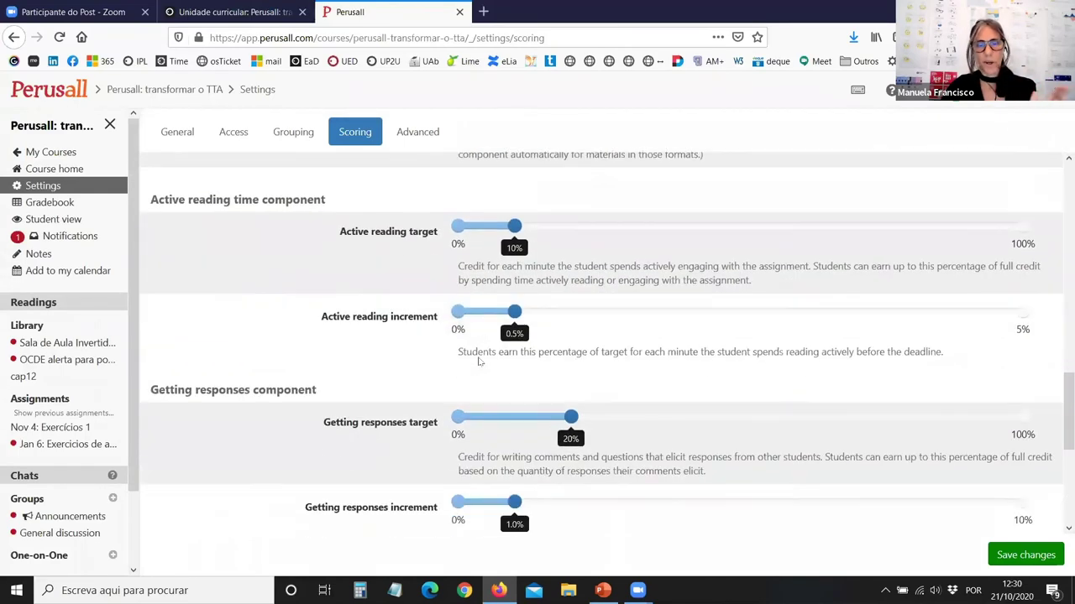
pyautogui.scroll(-1, 479, 362)
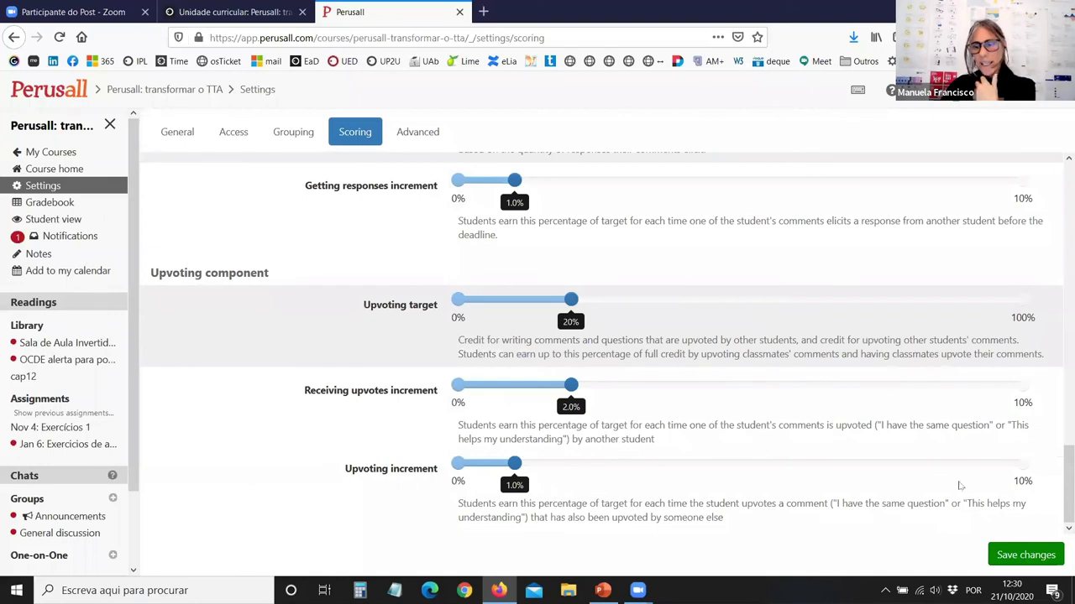
pyautogui.click(1026, 555)
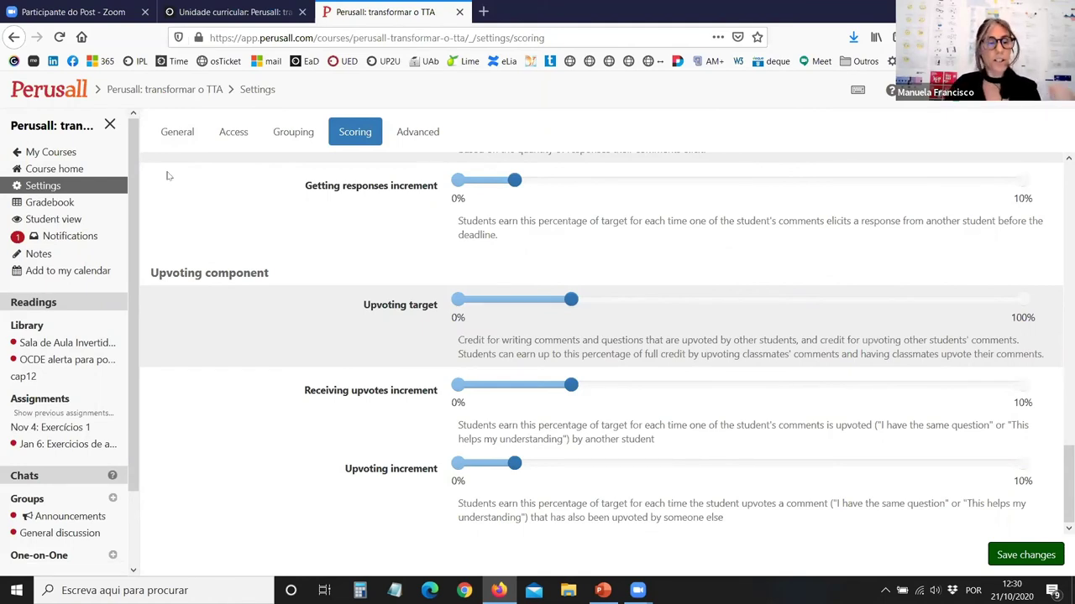
# Look at the gradebook, and return to the course settings to check the general and access options.
pyautogui.click(61, 208)
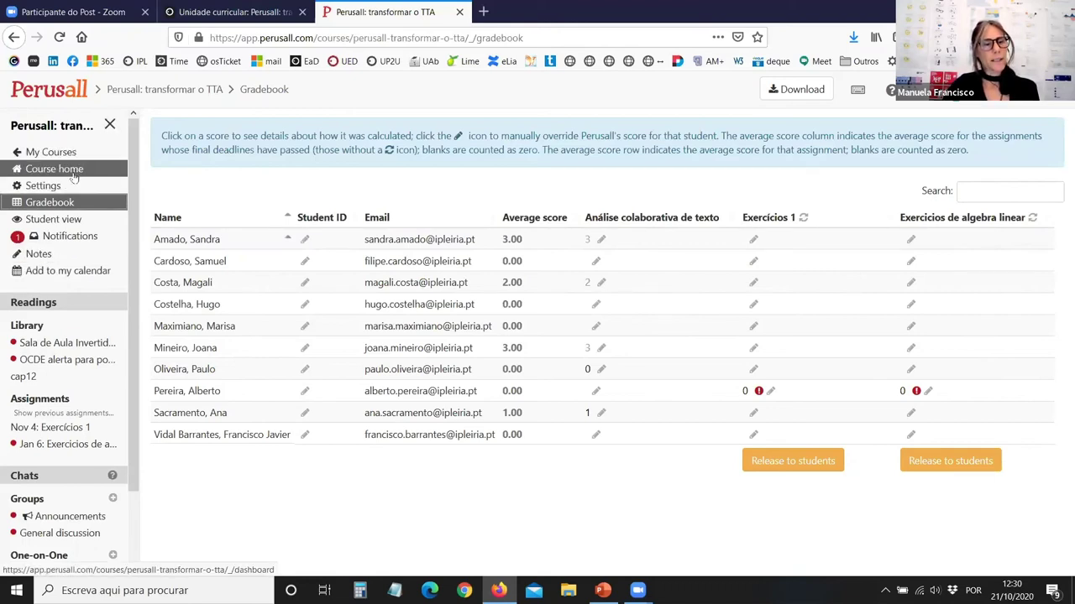
pyautogui.click(44, 186)
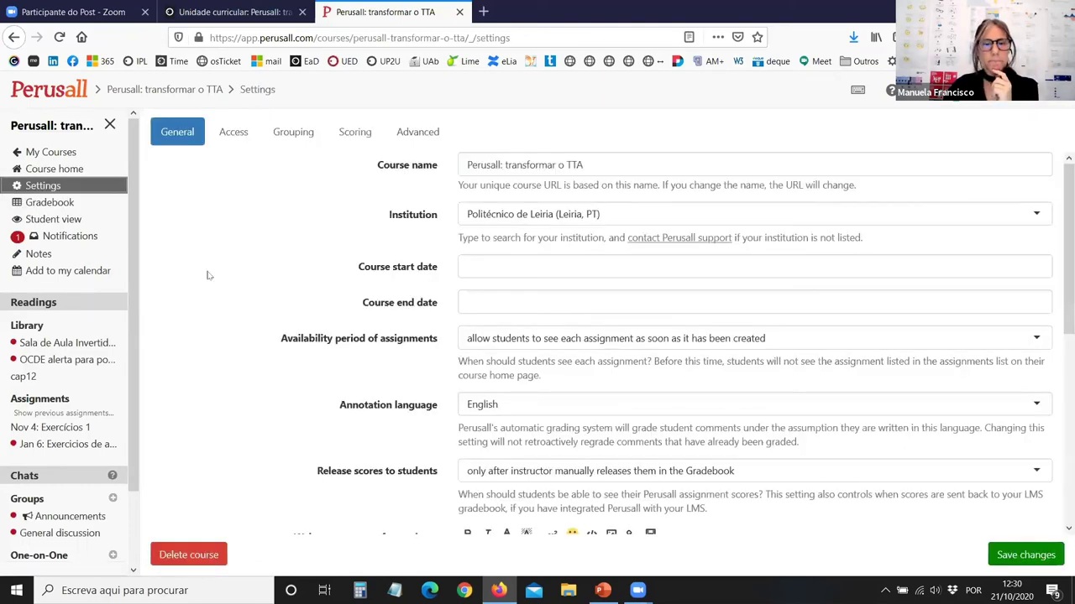
pyautogui.scroll(-5, 209, 274)
pyautogui.scroll(5, 227, 266)
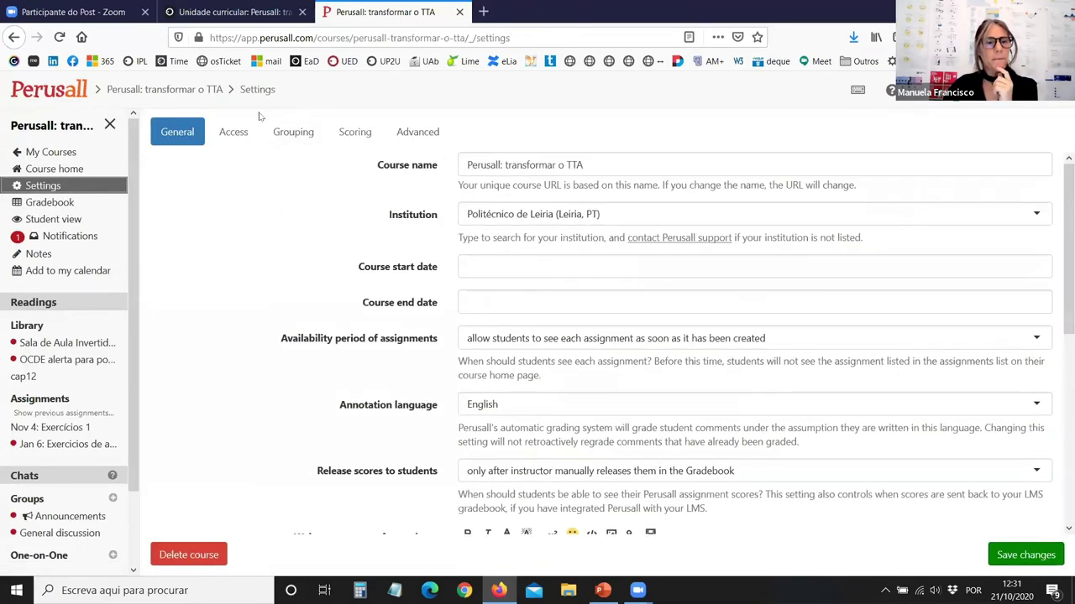
pyautogui.click(238, 134)
# In the course's grouping settings, set both the enrollment estimate and the target group size to 30.
pyautogui.click(290, 134)
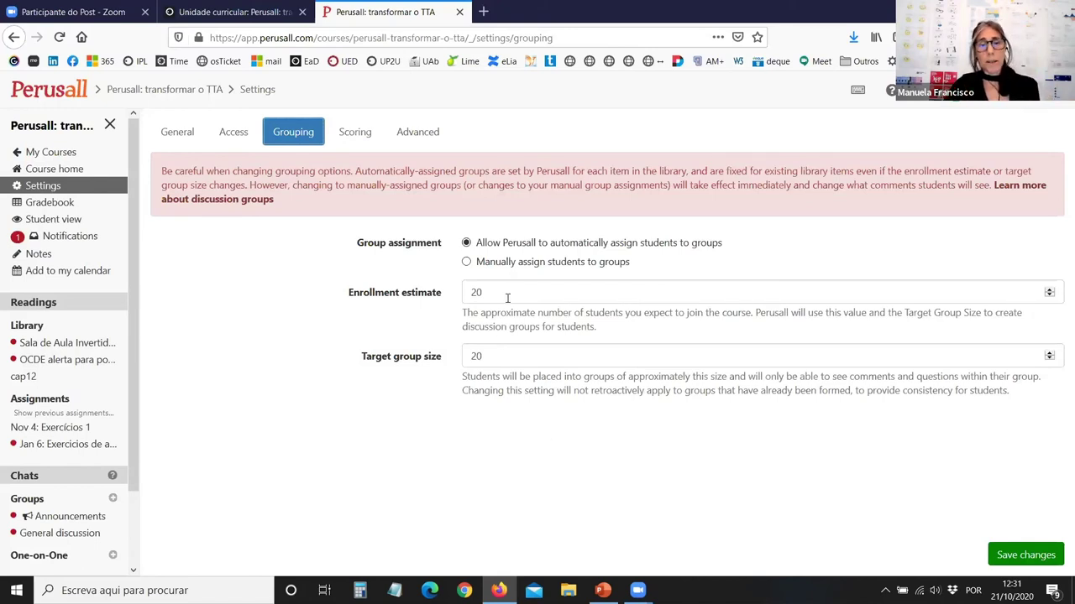
pyautogui.moveTo(490, 291); pyautogui.dragTo(277, 283)
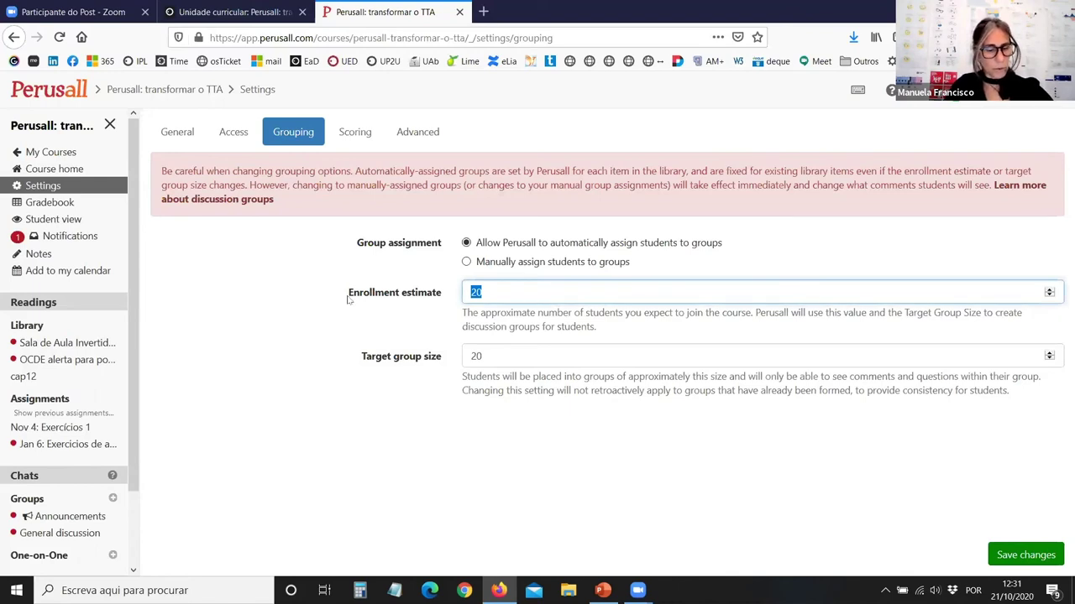
pyautogui.press('Right')
pyautogui.press('BackSpace')
pyautogui.press('BackSpace')
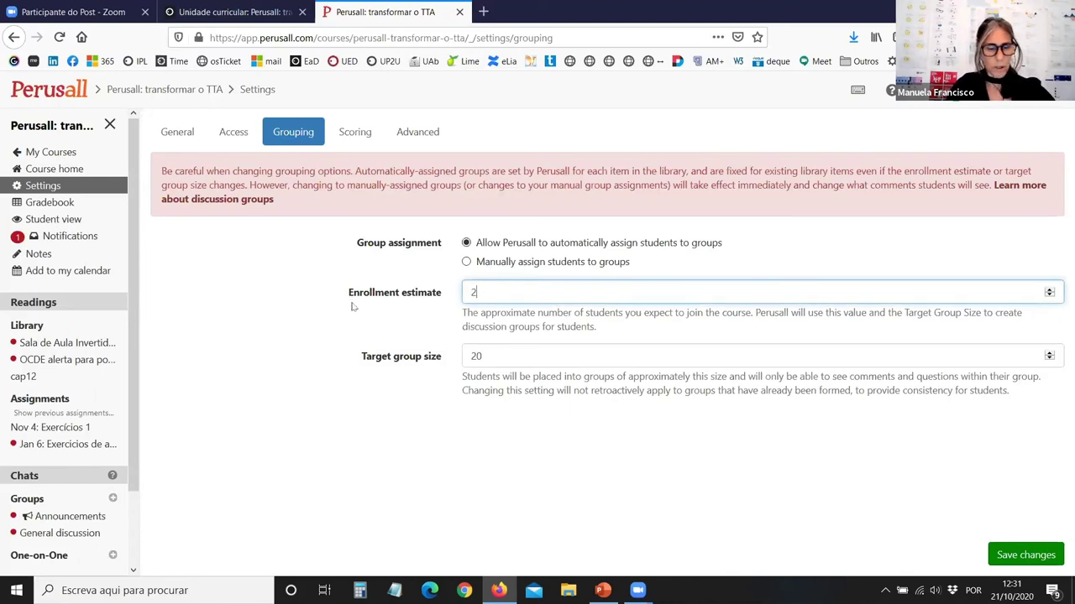
pyautogui.write('30')
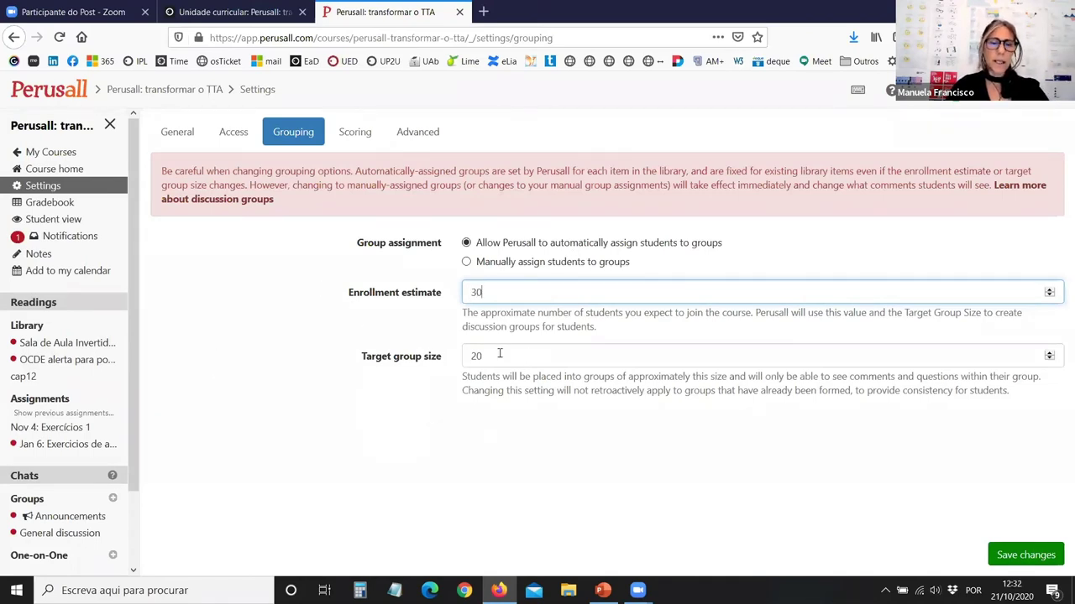
pyautogui.press('Tab')
pyautogui.write('30')
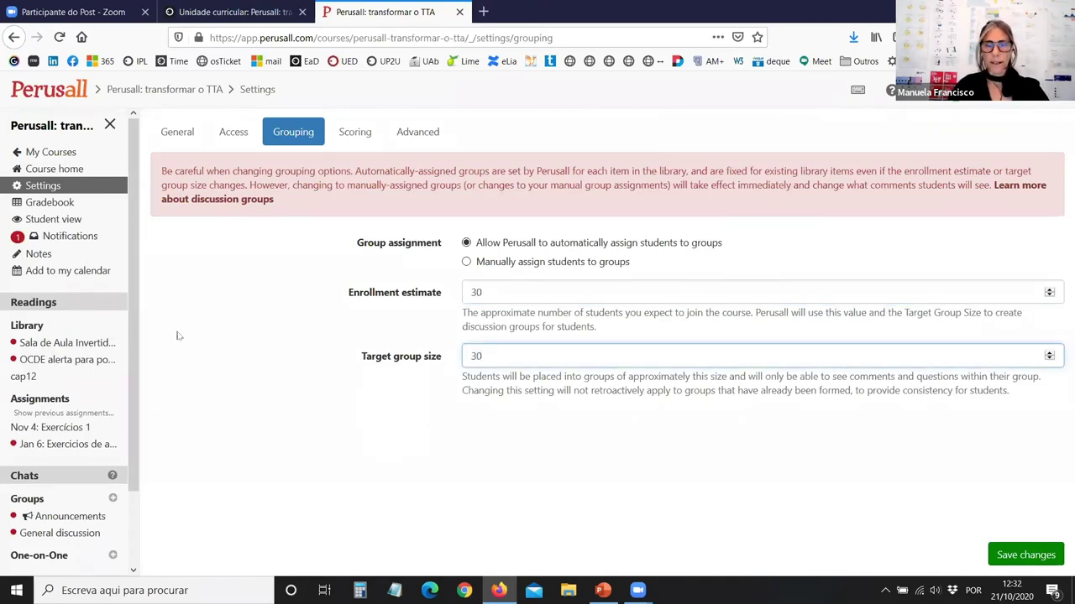
pyautogui.click(226, 370)
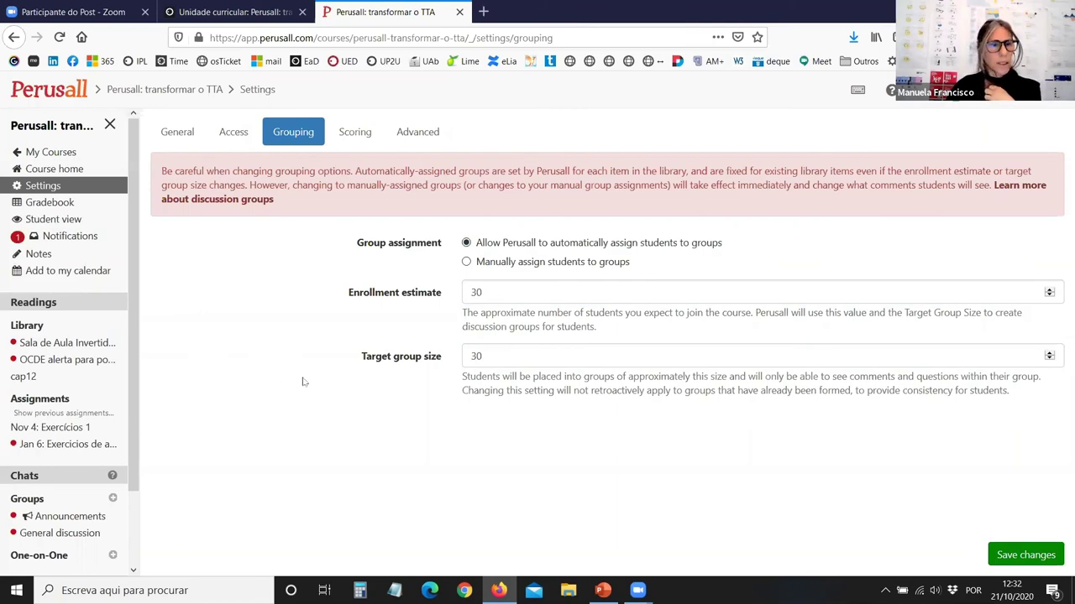
# Review the advanced course settings, from the assignment score range and LMS grade sync to the duplicate comment flagging.
pyautogui.click(44, 186)
pyautogui.click(418, 134)
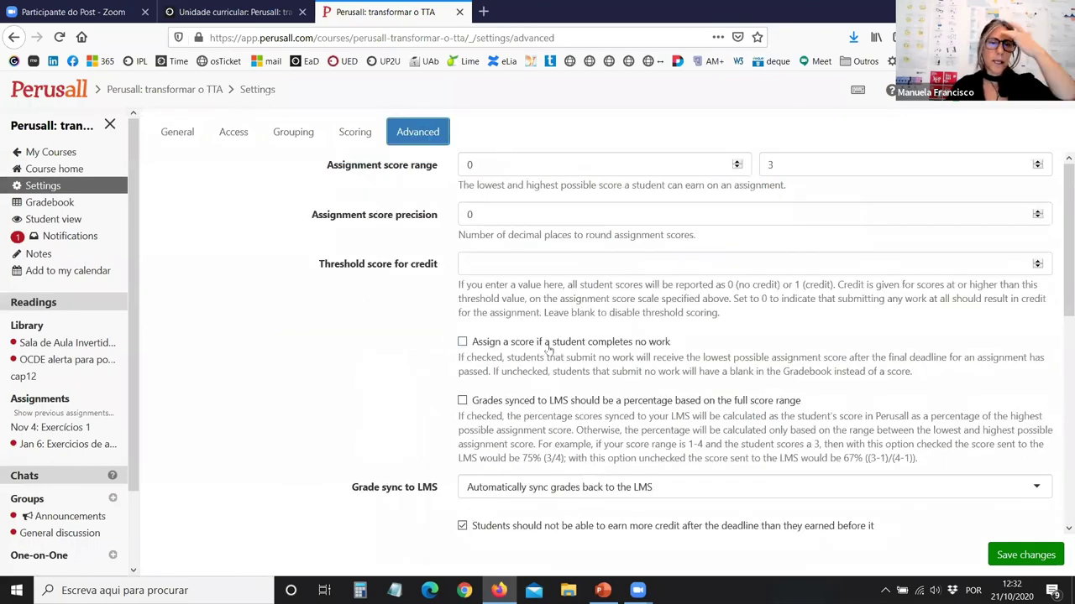
pyautogui.scroll(-3, 545, 344)
pyautogui.scroll(-3, 873, 360)
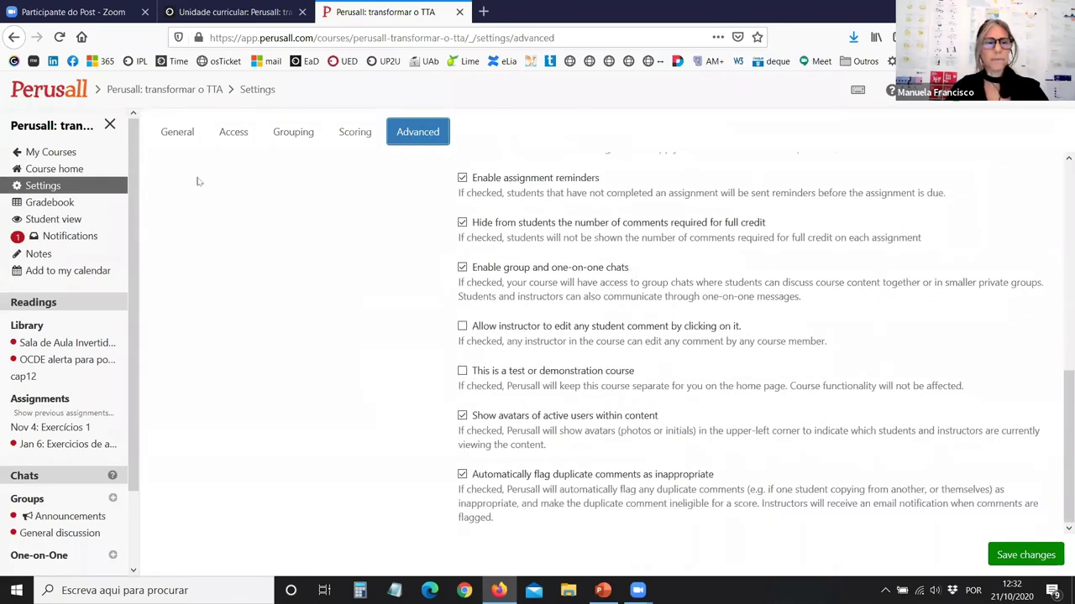
# Go to the list of all courses and look through the active, archived and test courses.
pyautogui.click(65, 157)
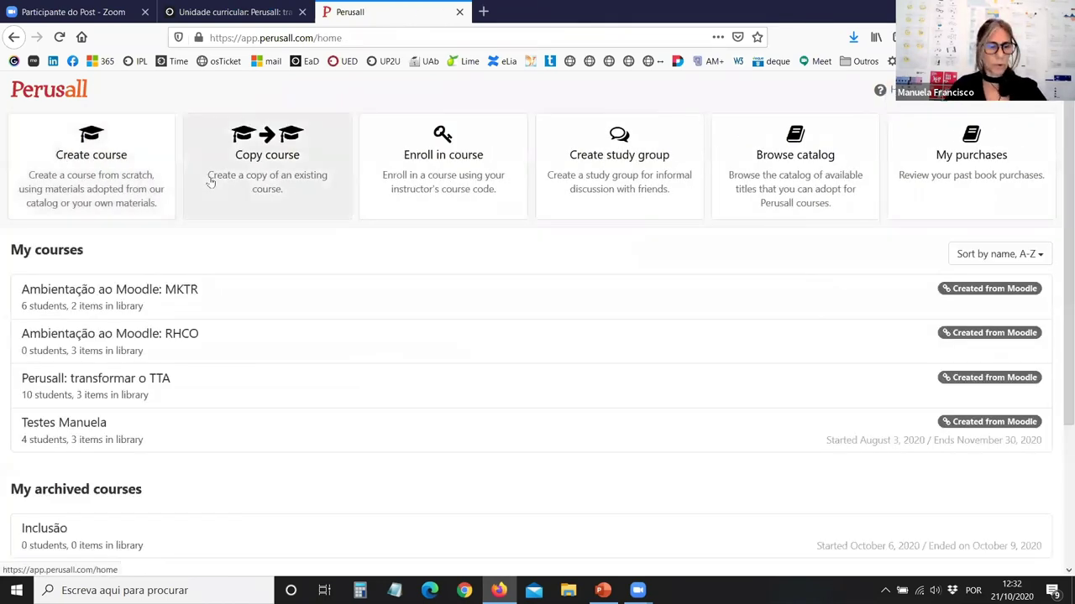
pyautogui.scroll(-2, 311, 298)
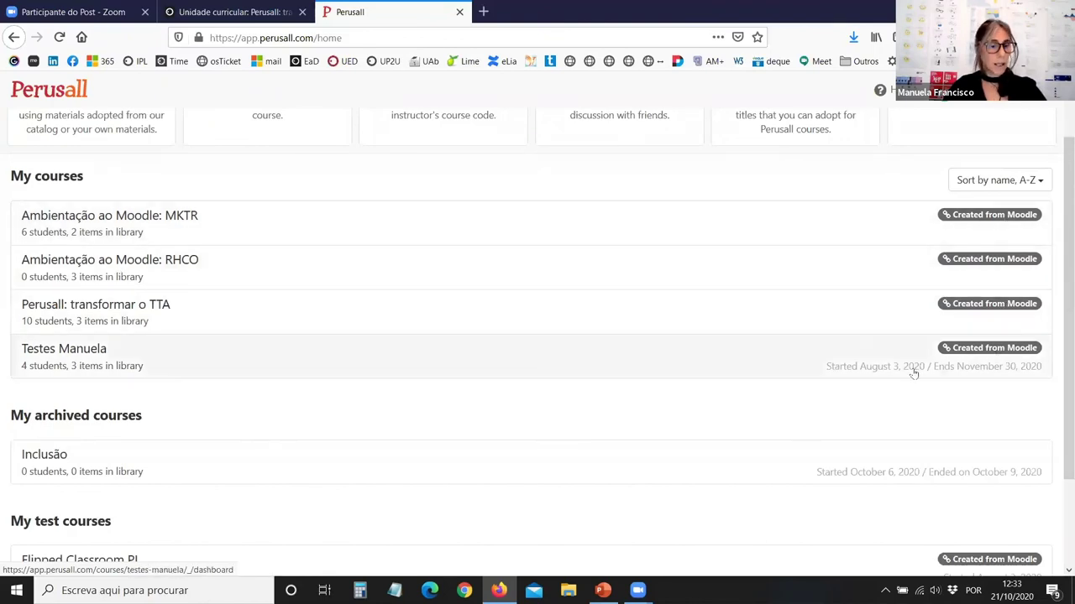
pyautogui.scroll(-3, 853, 361)
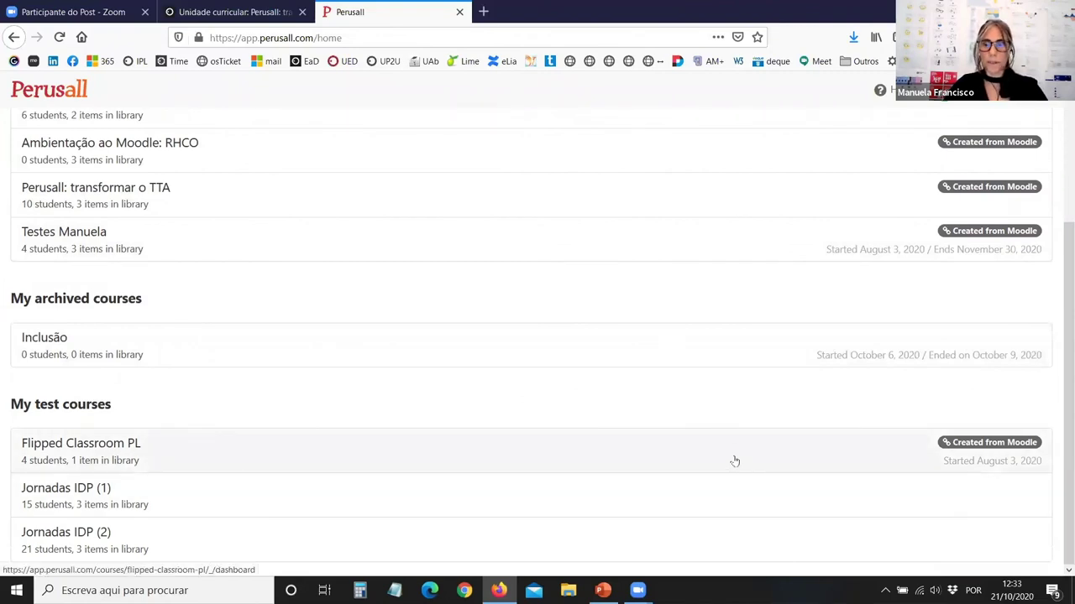
pyautogui.scroll(5, 731, 461)
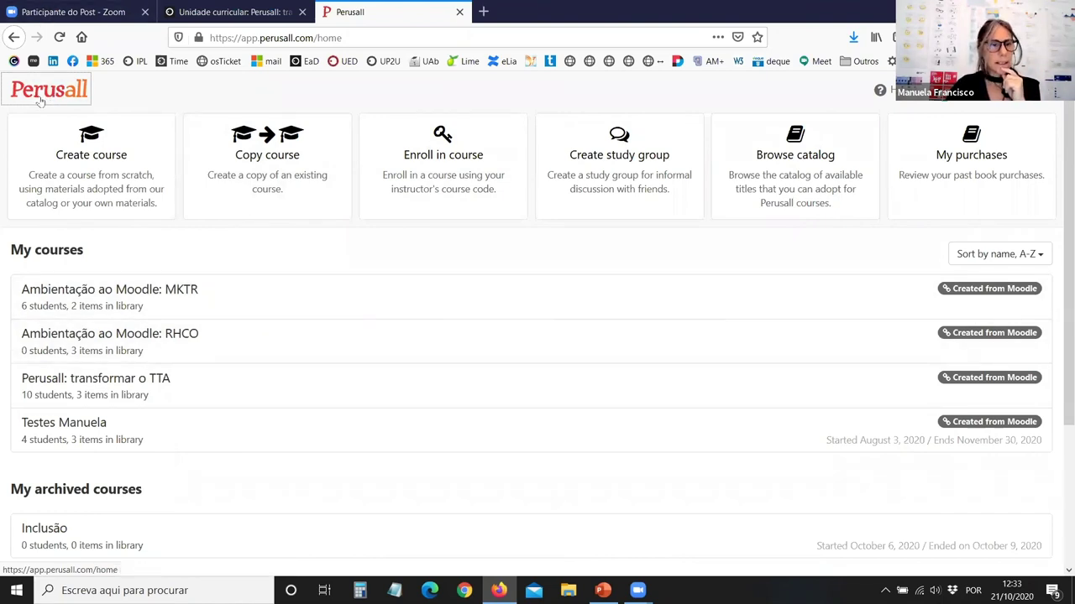
pyautogui.scroll(-4, 45, 309)
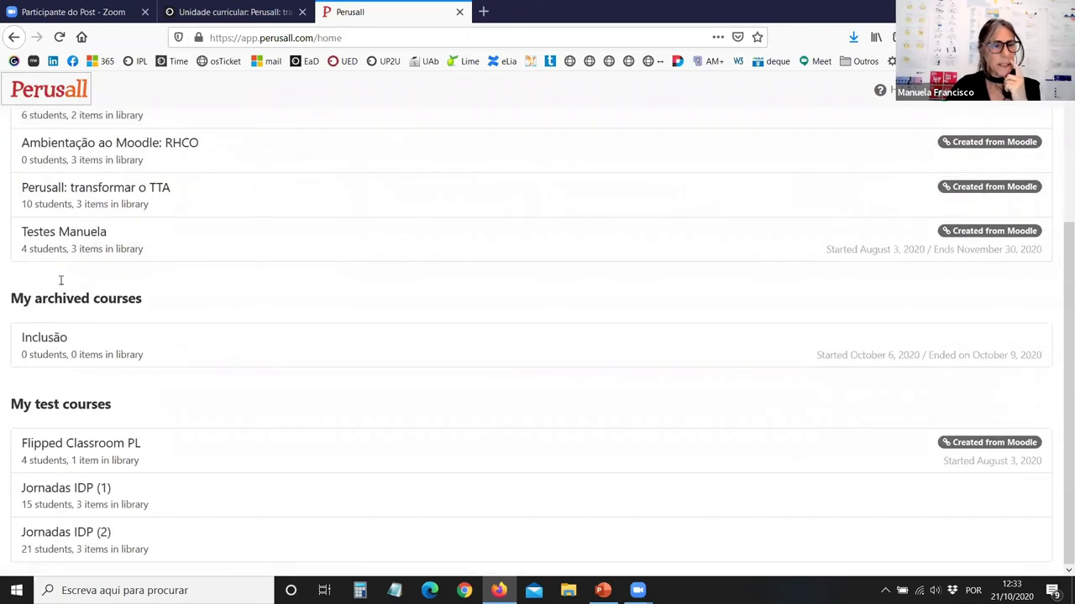
# Open the last course under the active courses, look over its assignments, and return to the list of all courses.
pyautogui.click(73, 237)
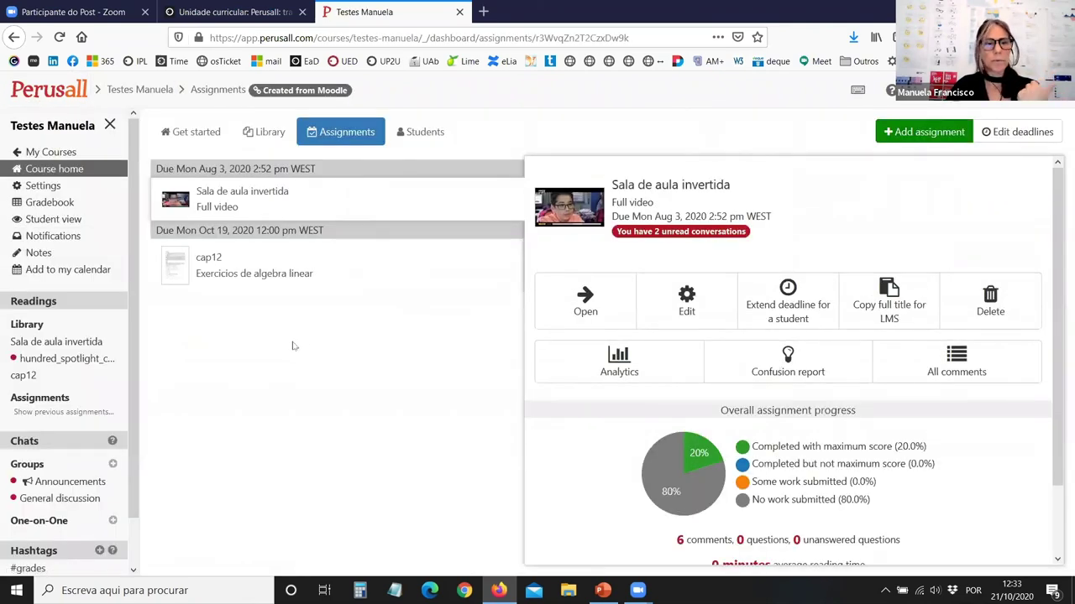
pyautogui.scroll(-1, 66, 366)
pyautogui.scroll(-3, 66, 367)
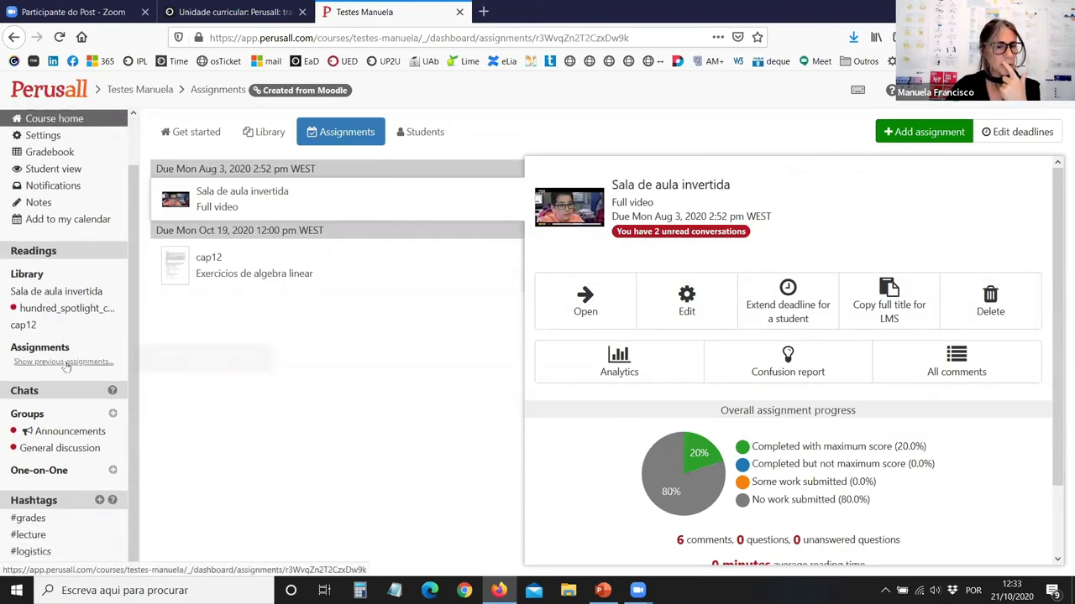
pyautogui.click(48, 100)
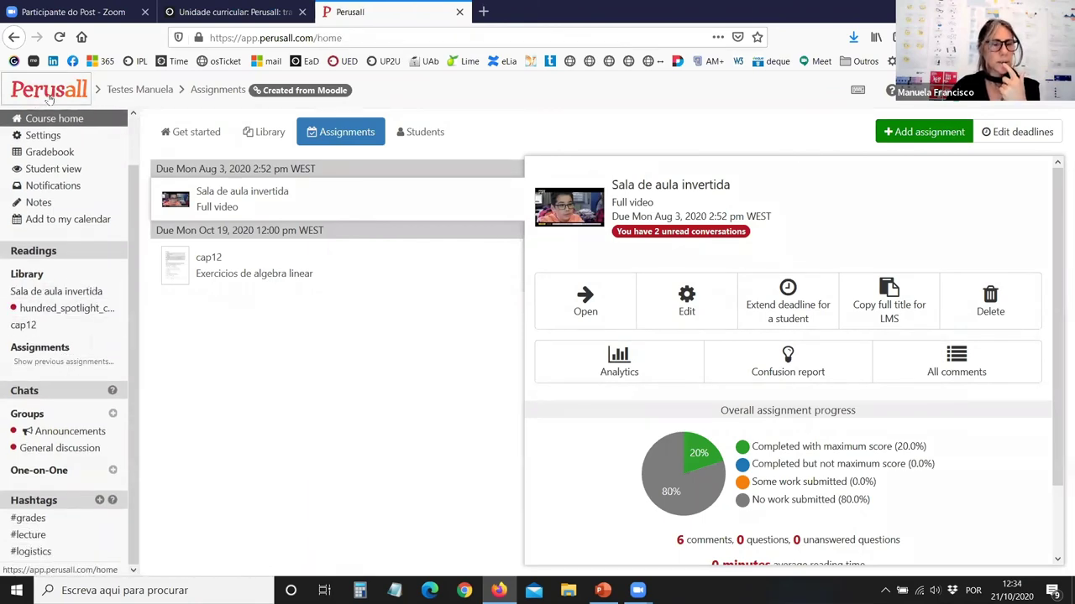
# Open the Jornadas IDP (1) test course and view the content of its collaborative video analysis assignment, Sala de Aula Invertida.
pyautogui.scroll(-3, 101, 371)
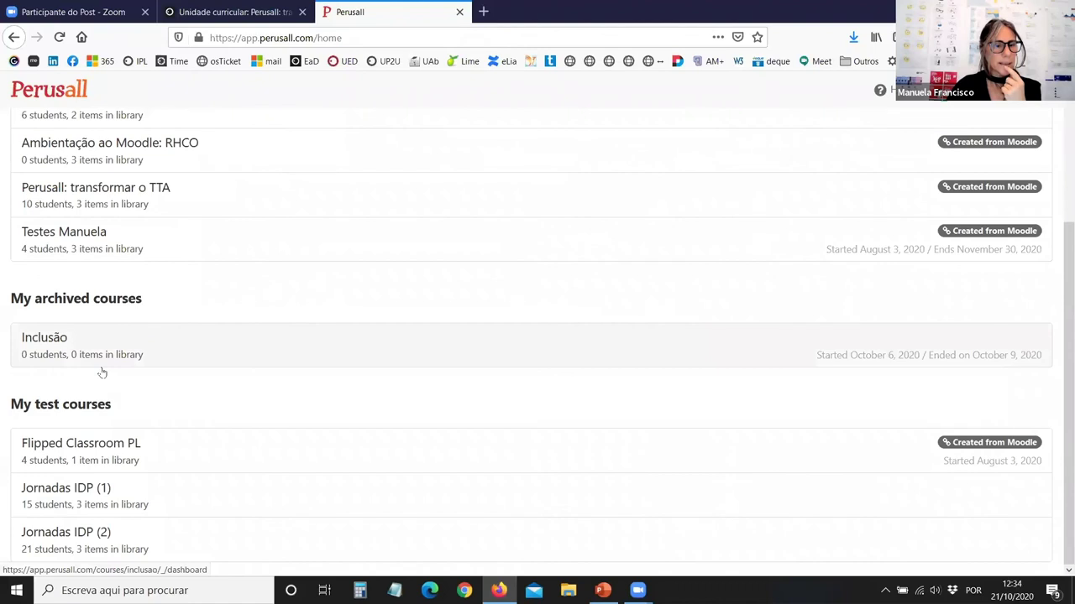
pyautogui.click(82, 495)
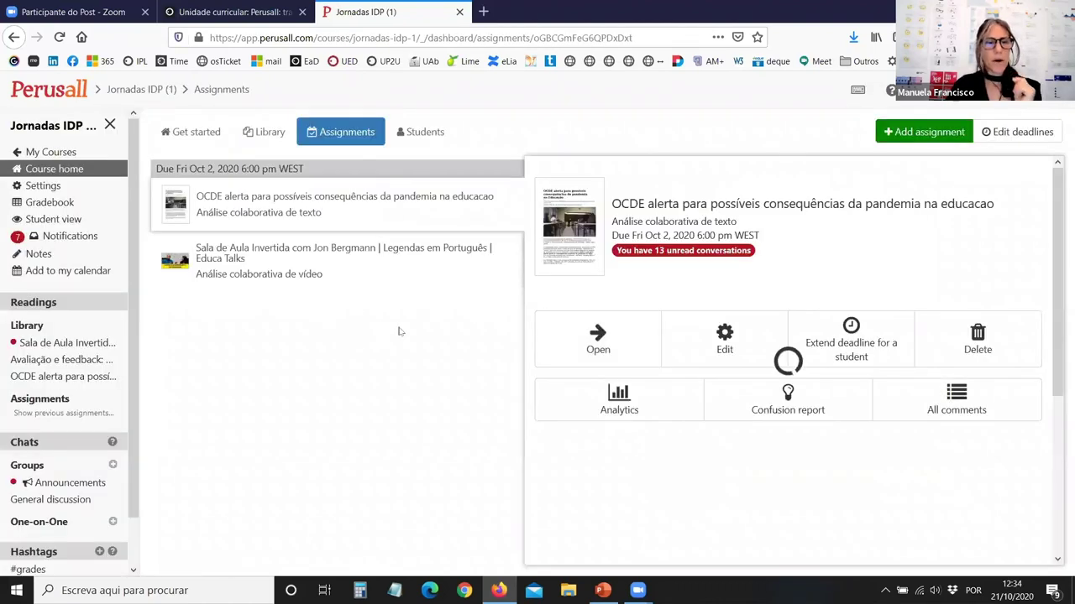
pyautogui.click(241, 255)
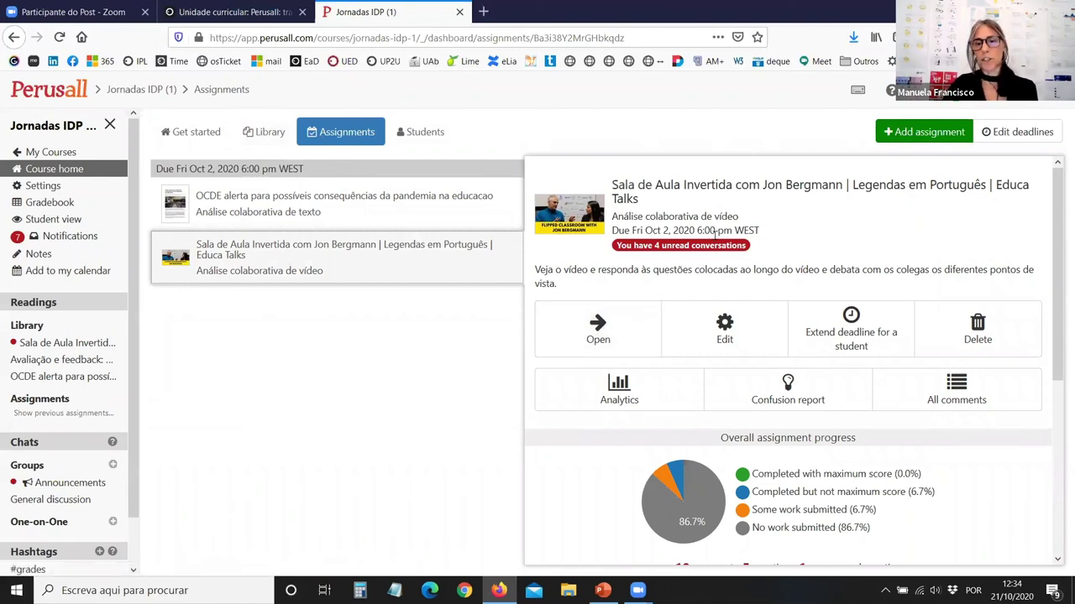
pyautogui.click(610, 331)
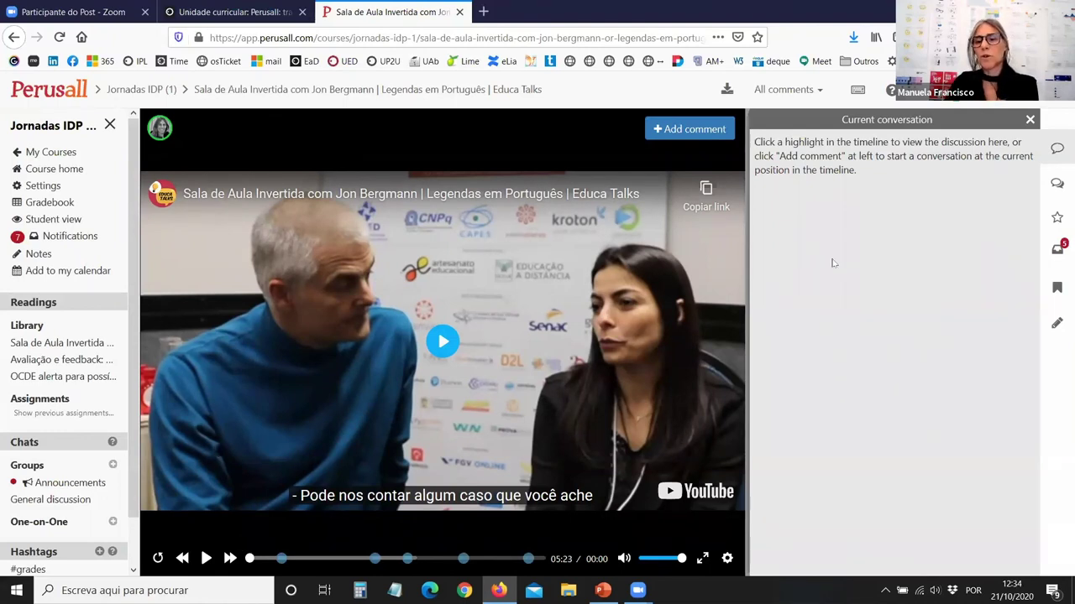
# Move the video to 02:15 and start a new comment at that point in the timeline.
pyautogui.click(317, 558)
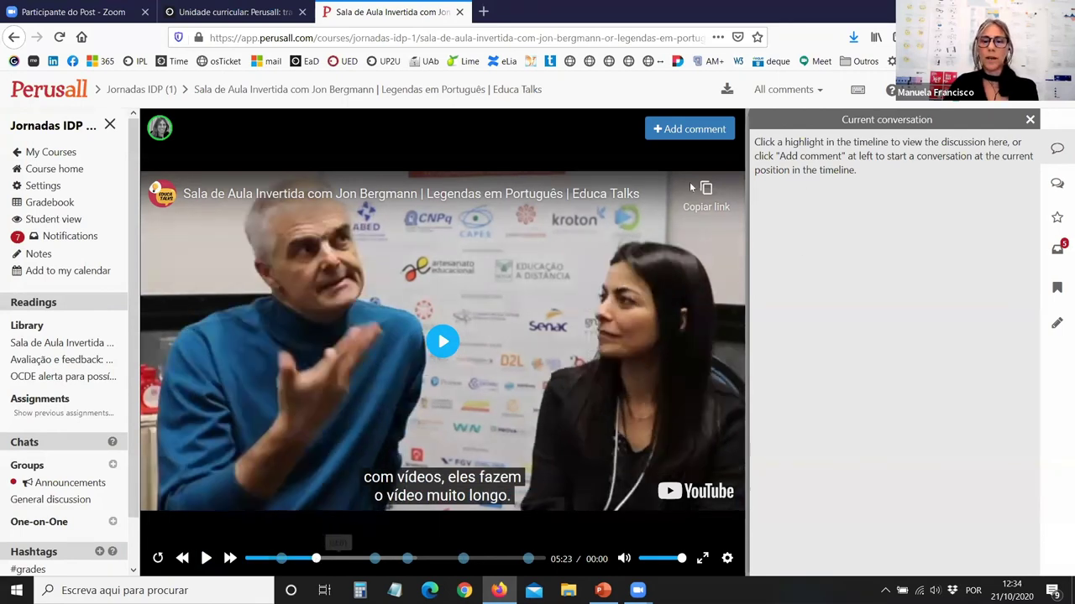
pyautogui.click(681, 130)
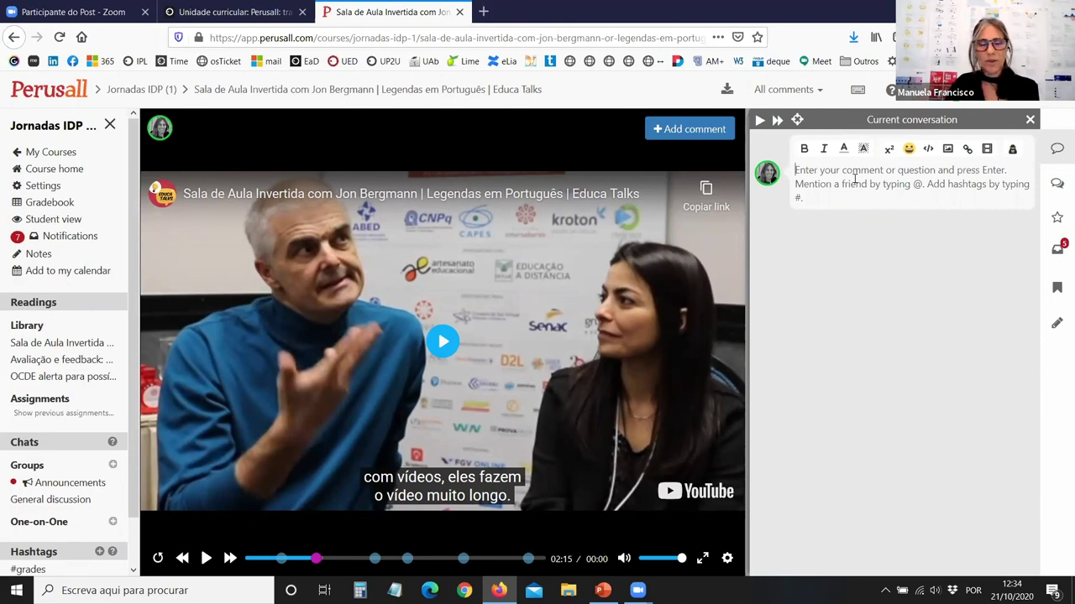
pyautogui.click(855, 180)
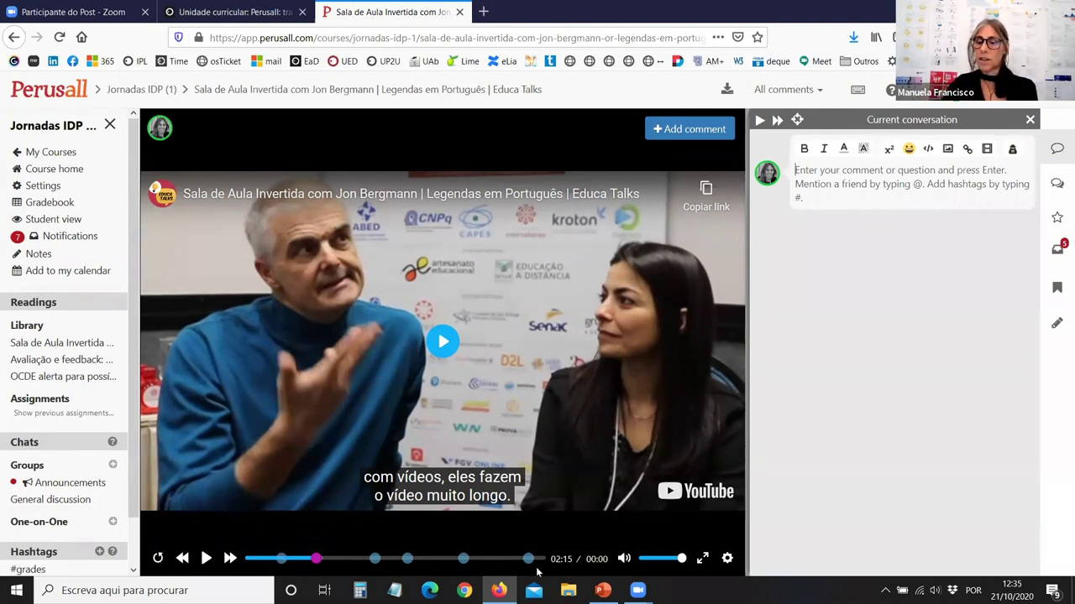
# Read the video discussions on common errors and on students without easy internet access, and switch back to the Moodle course page.
pyautogui.click(375, 559)
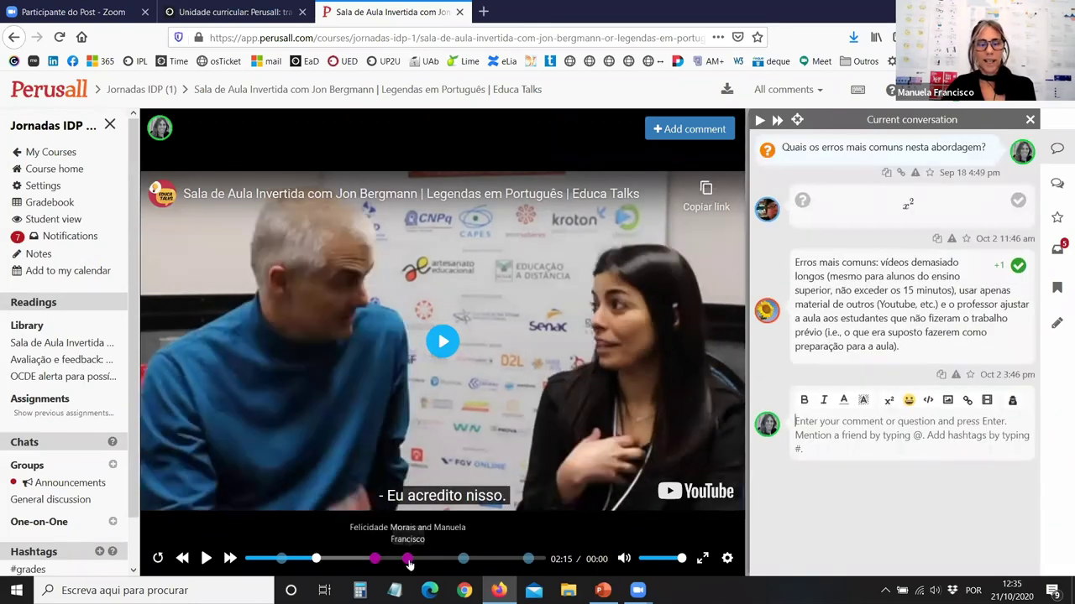
pyautogui.click(407, 559)
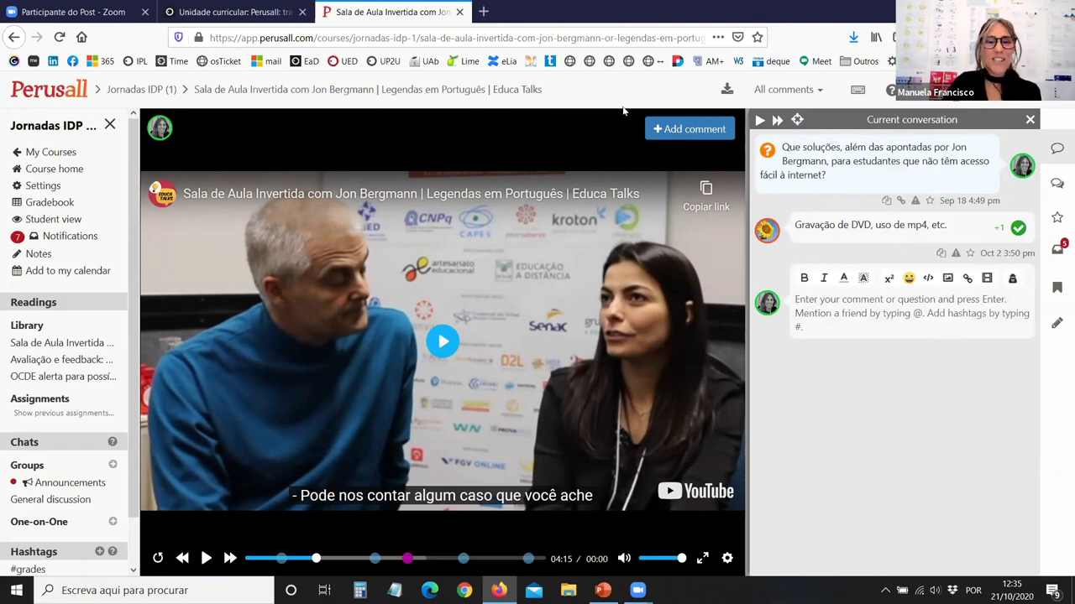
pyautogui.click(52, 96)
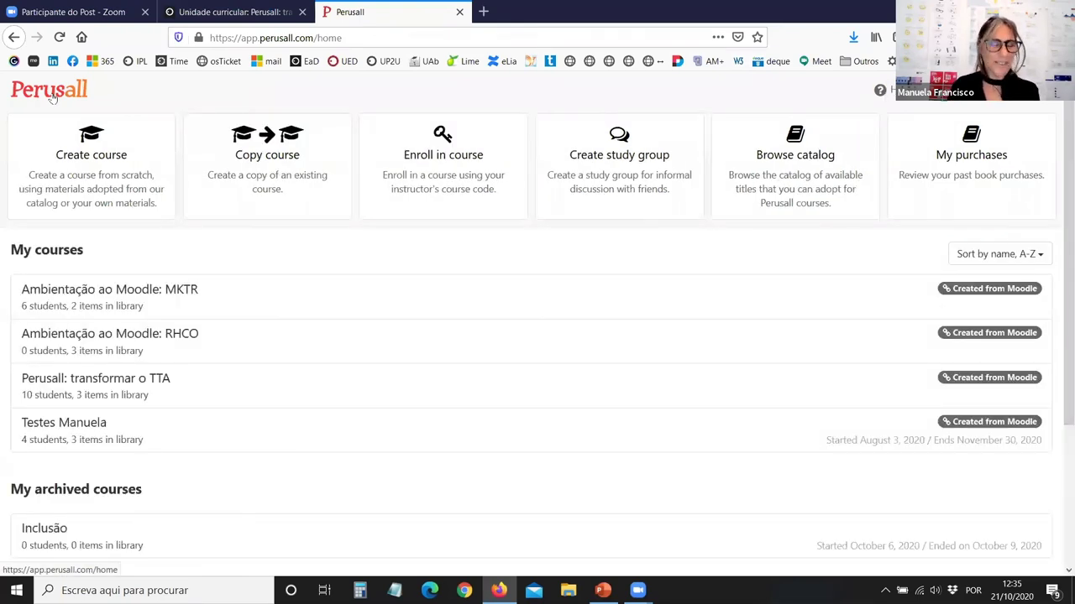
pyautogui.click(235, 12)
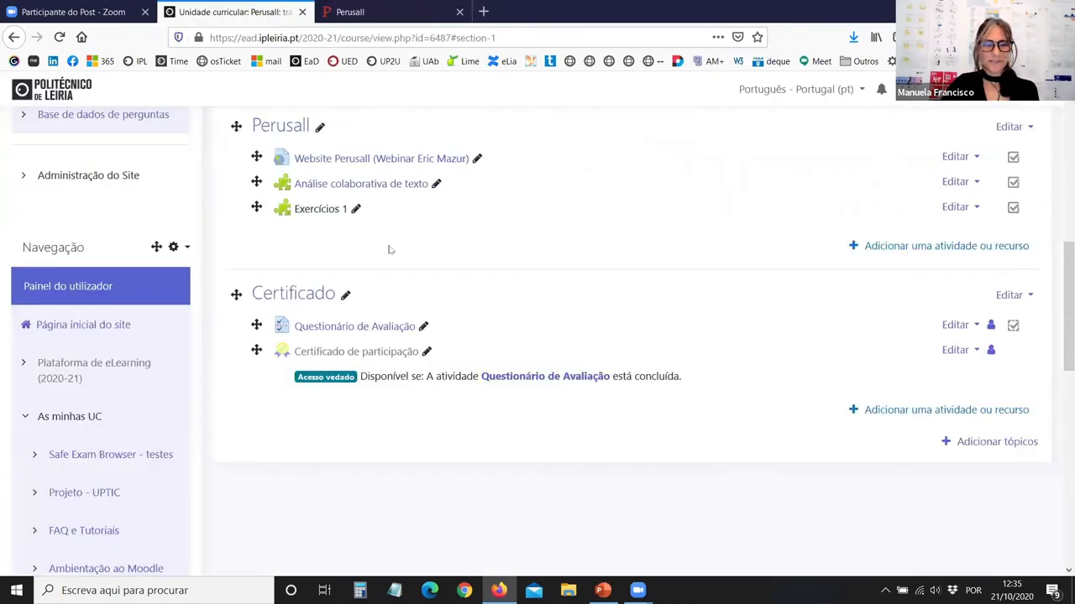